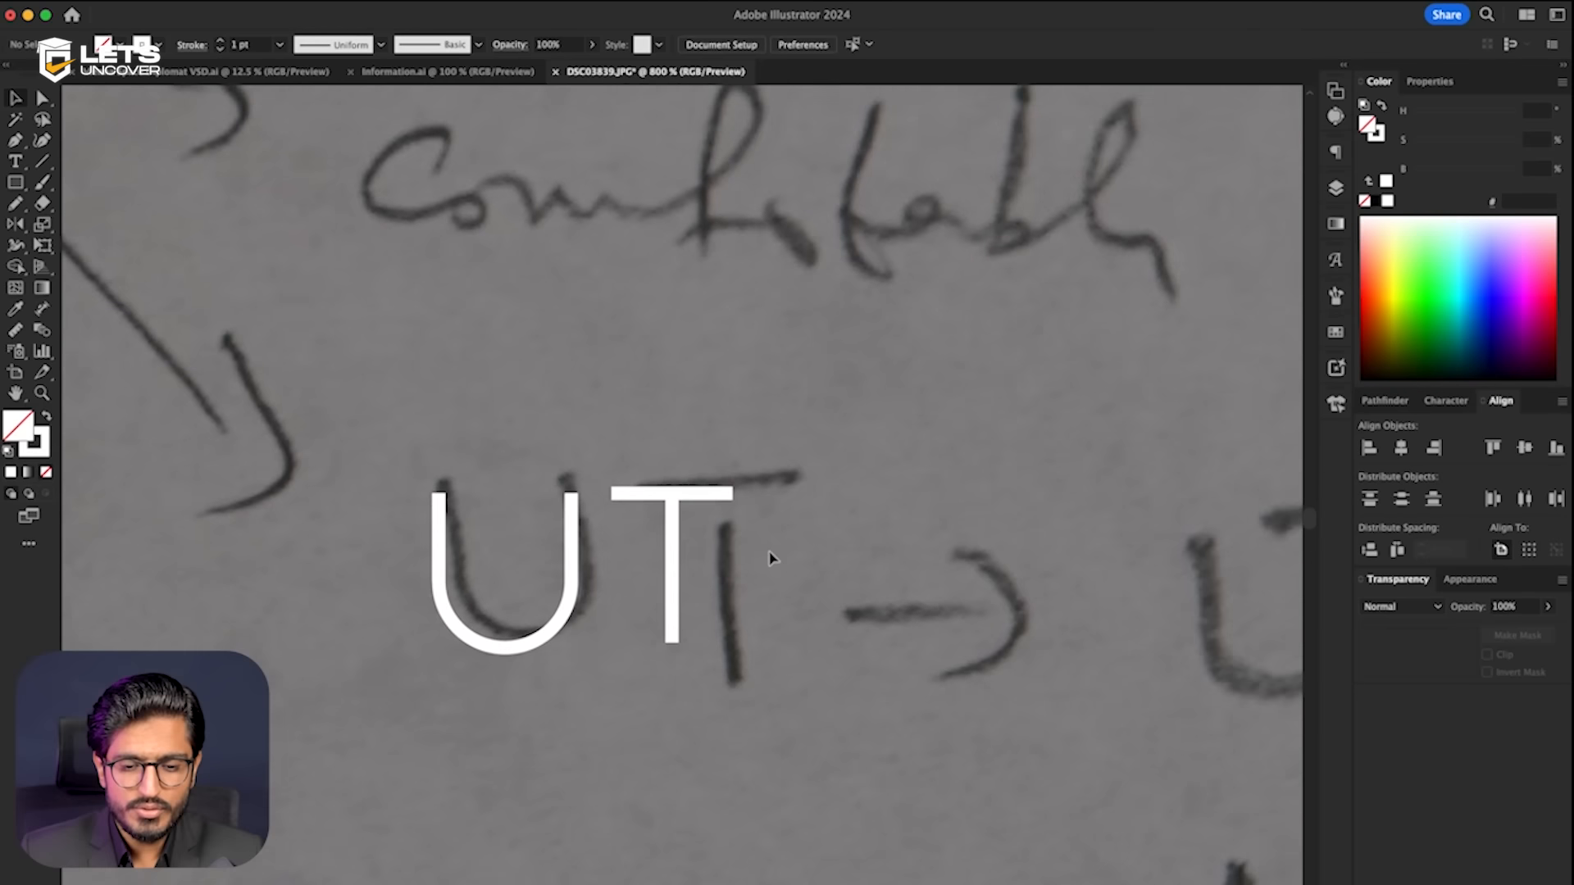
- Duplicate the traced U below and to the right of the UT pair, onto empty paper beneath the sketched arrow
key("super+minus")
left_click_drag(426, 456, 499, 566)
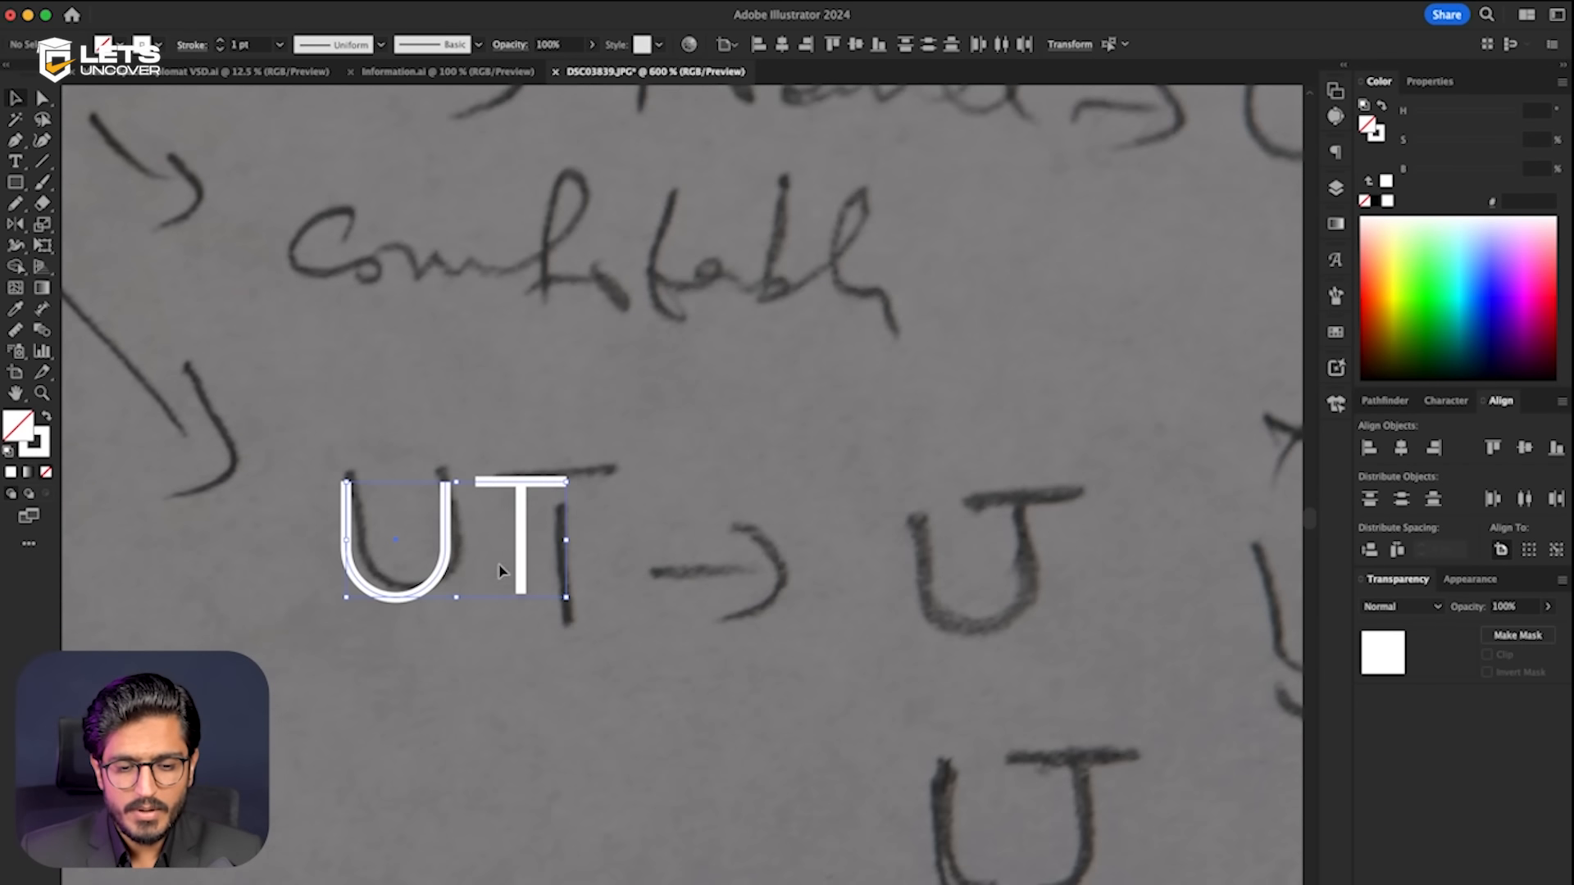
scroll(391, 439, "down", 2)
left_click(403, 483)
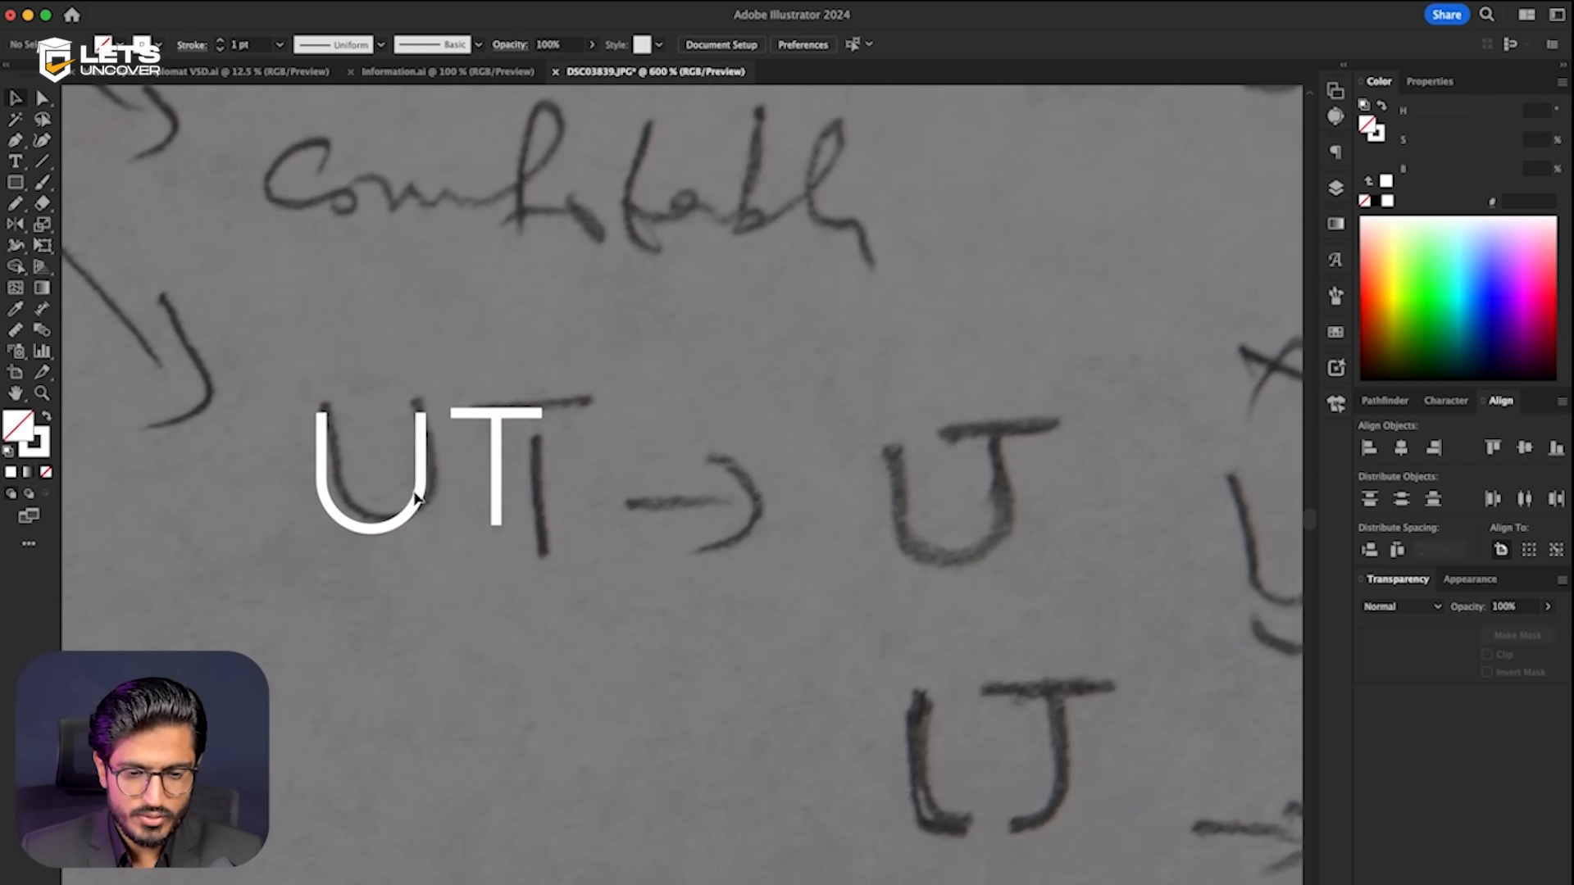
left_click_drag(418, 498, 791, 644)
scroll(801, 636, "up", 3)
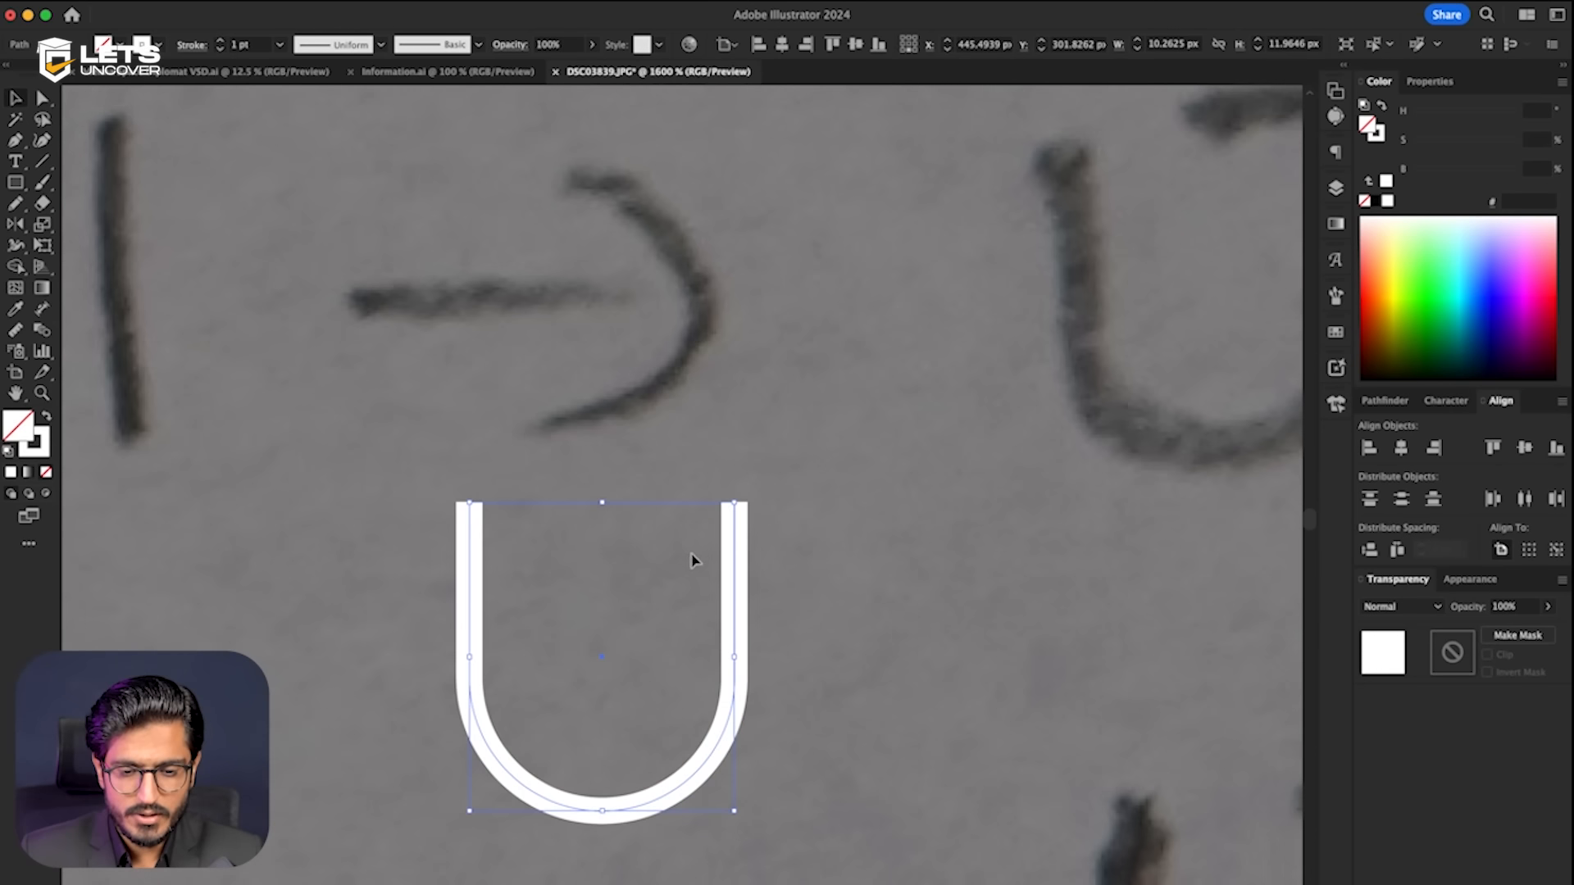
- Draw a straight horizontal crossbar over the copied U's right arm and centre it on that arm
left_click(42, 159)
left_click_drag(655, 495, 870, 495)
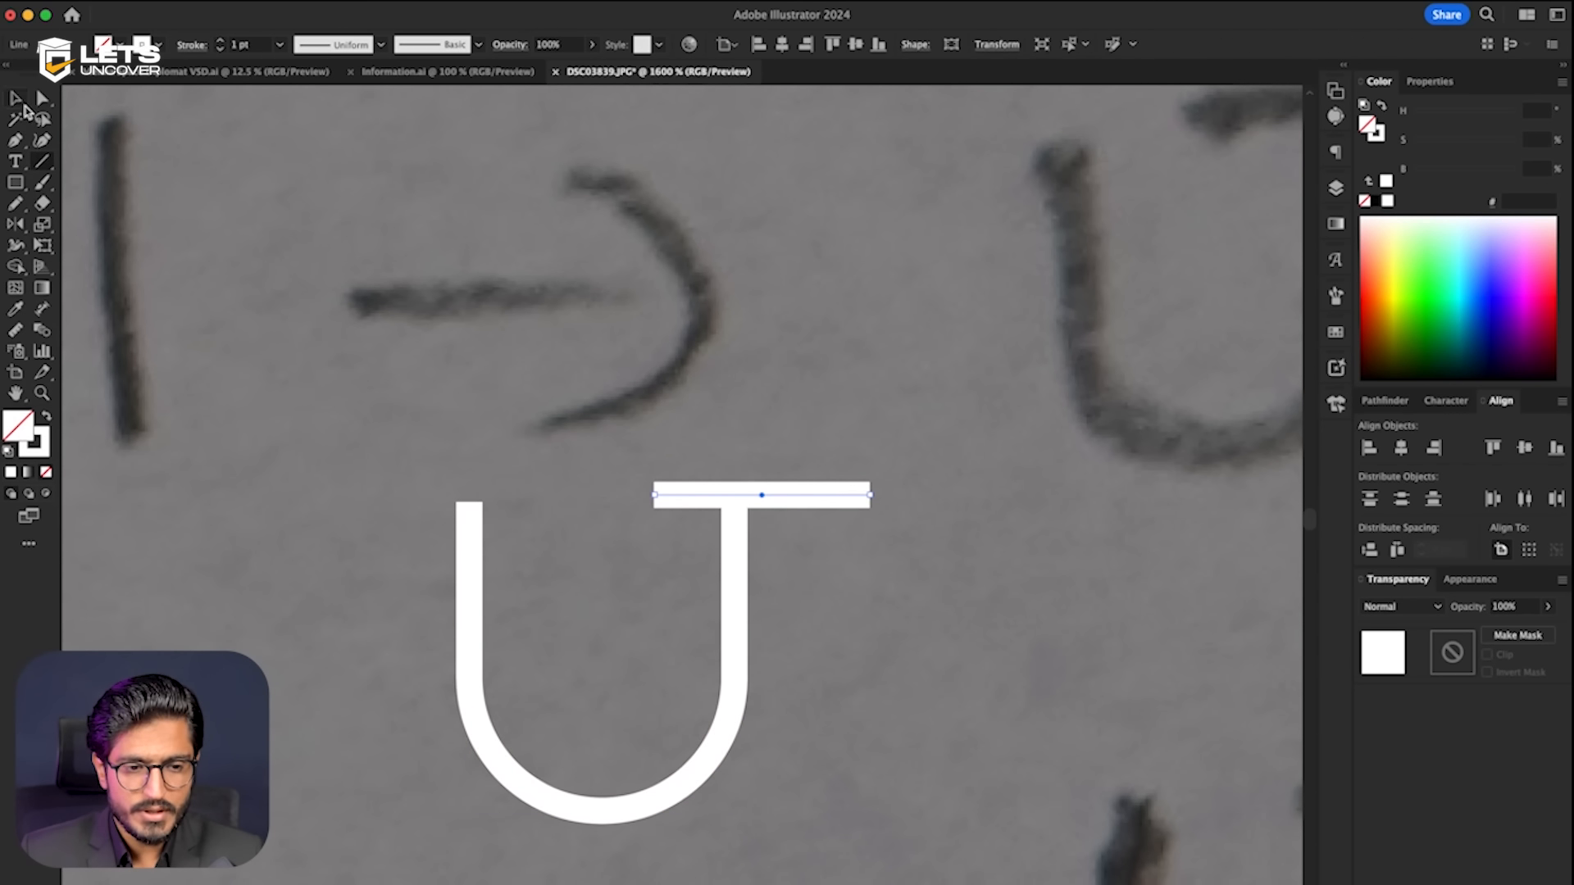
left_click_drag(763, 500, 738, 499)
scroll(650, 492, "down", 1)
left_click(556, 453)
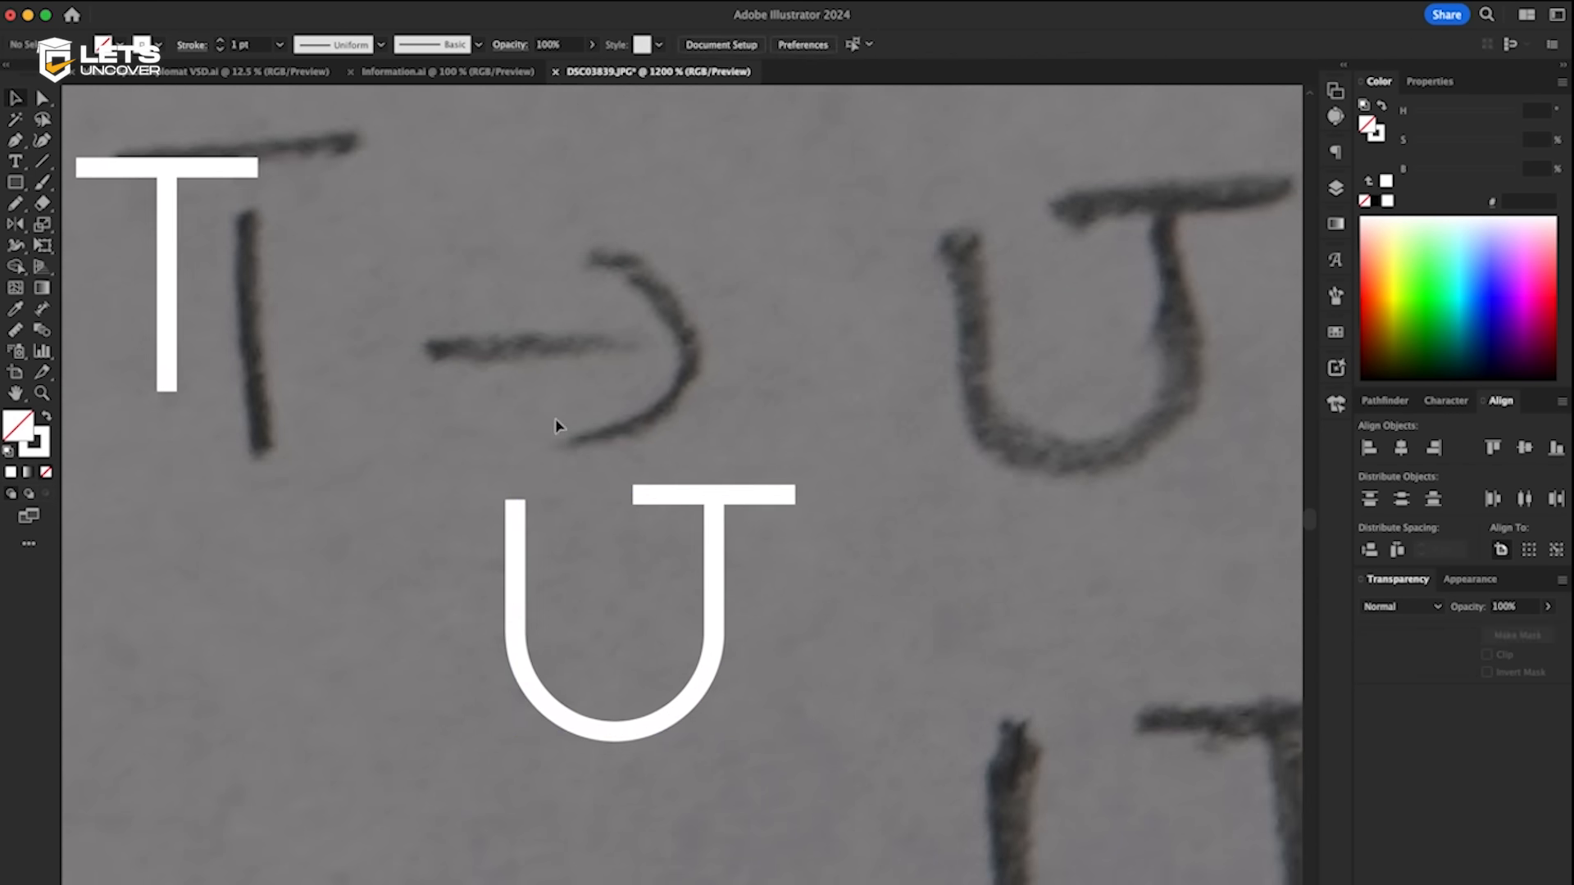
- Set the stroke weight of the copied U and its crossbar to 2 pt
key("ctrl+a")
scroll(606, 508, "up", 1)
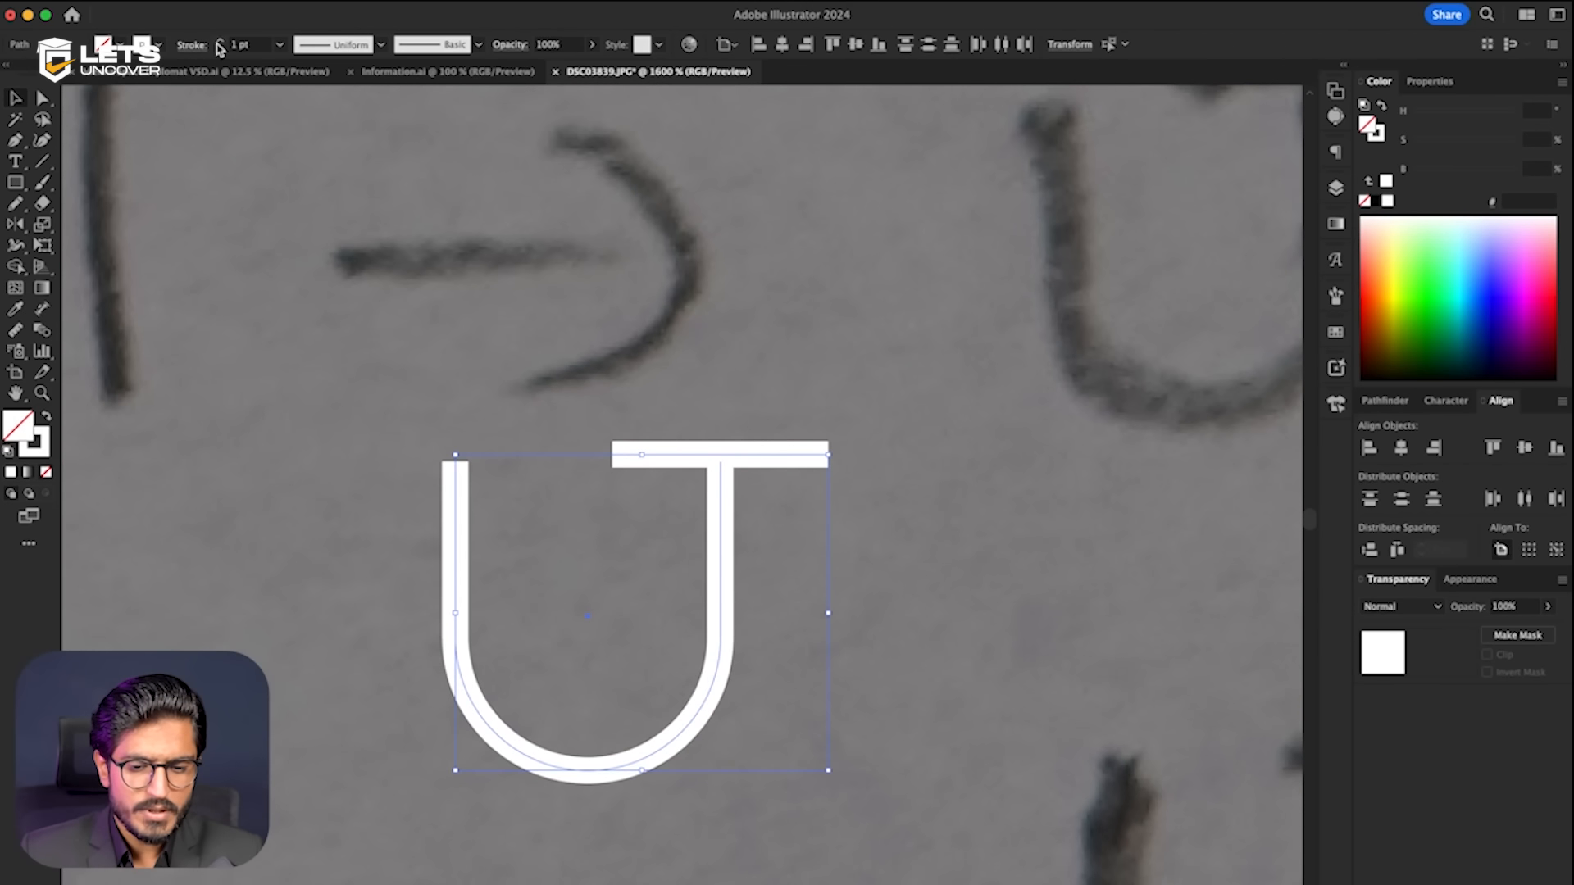
left_click(220, 41)
left_click(376, 306)
scroll(581, 447, "down", 1)
scroll(656, 566, "up", 1)
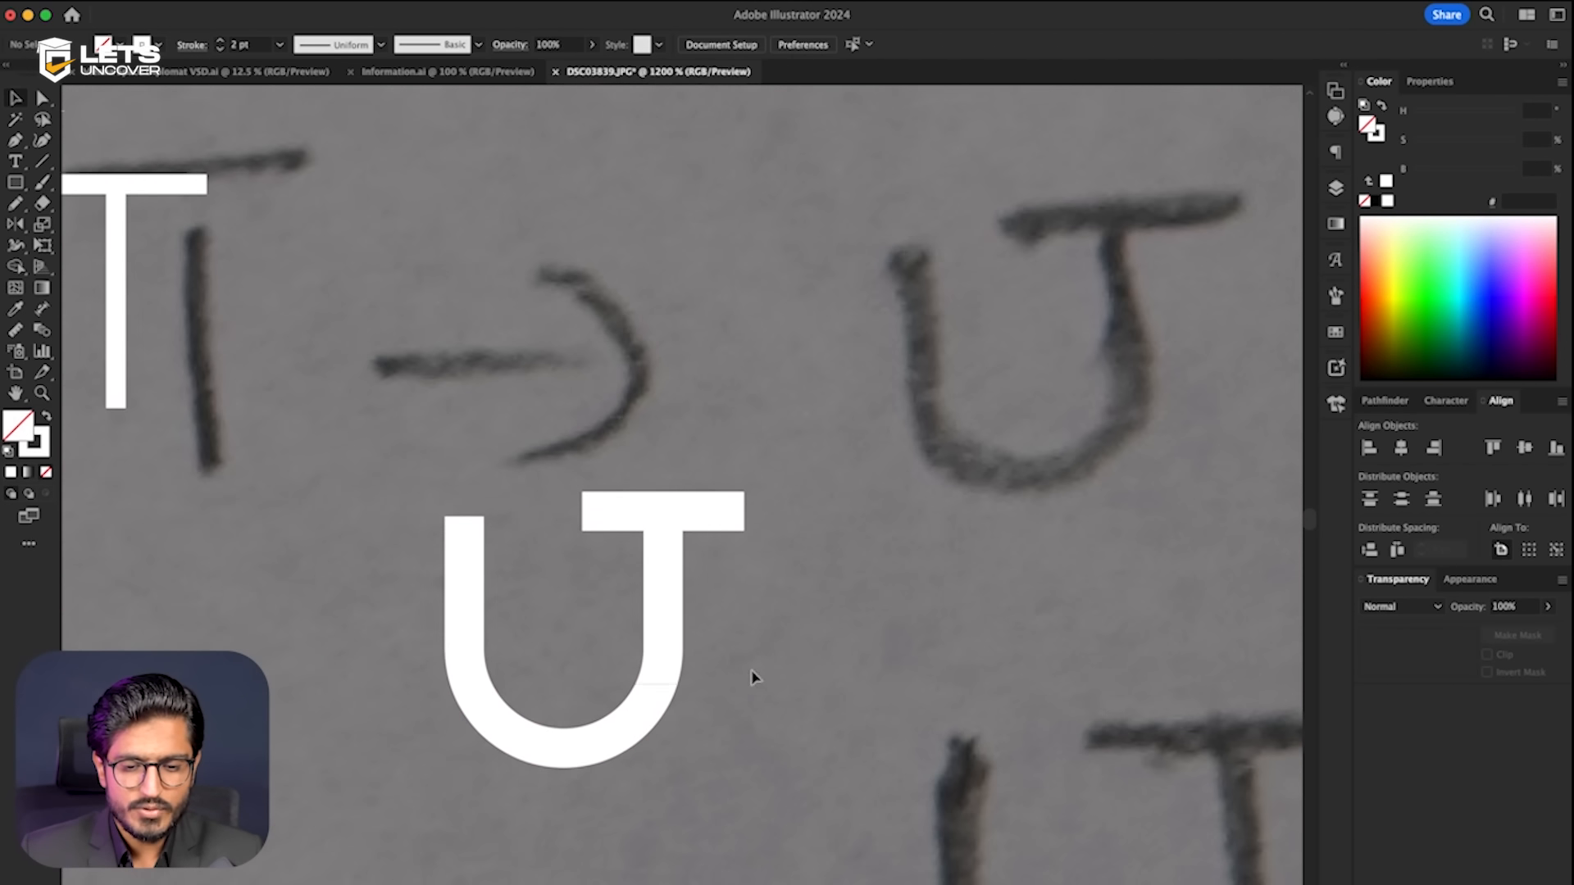
- Move the merged UT monogram up onto the sketched arrow
key("super+a")
scroll(762, 668, "down", 2)
left_click(761, 647)
left_click_drag(761, 647, 705, 629)
key("super+a")
scroll(632, 592, "up", 1)
left_click_drag(631, 592, 582, 503)
scroll(595, 565, "up", 1)
scroll(605, 573, "right", 3)
scroll(605, 572, "down", 2)
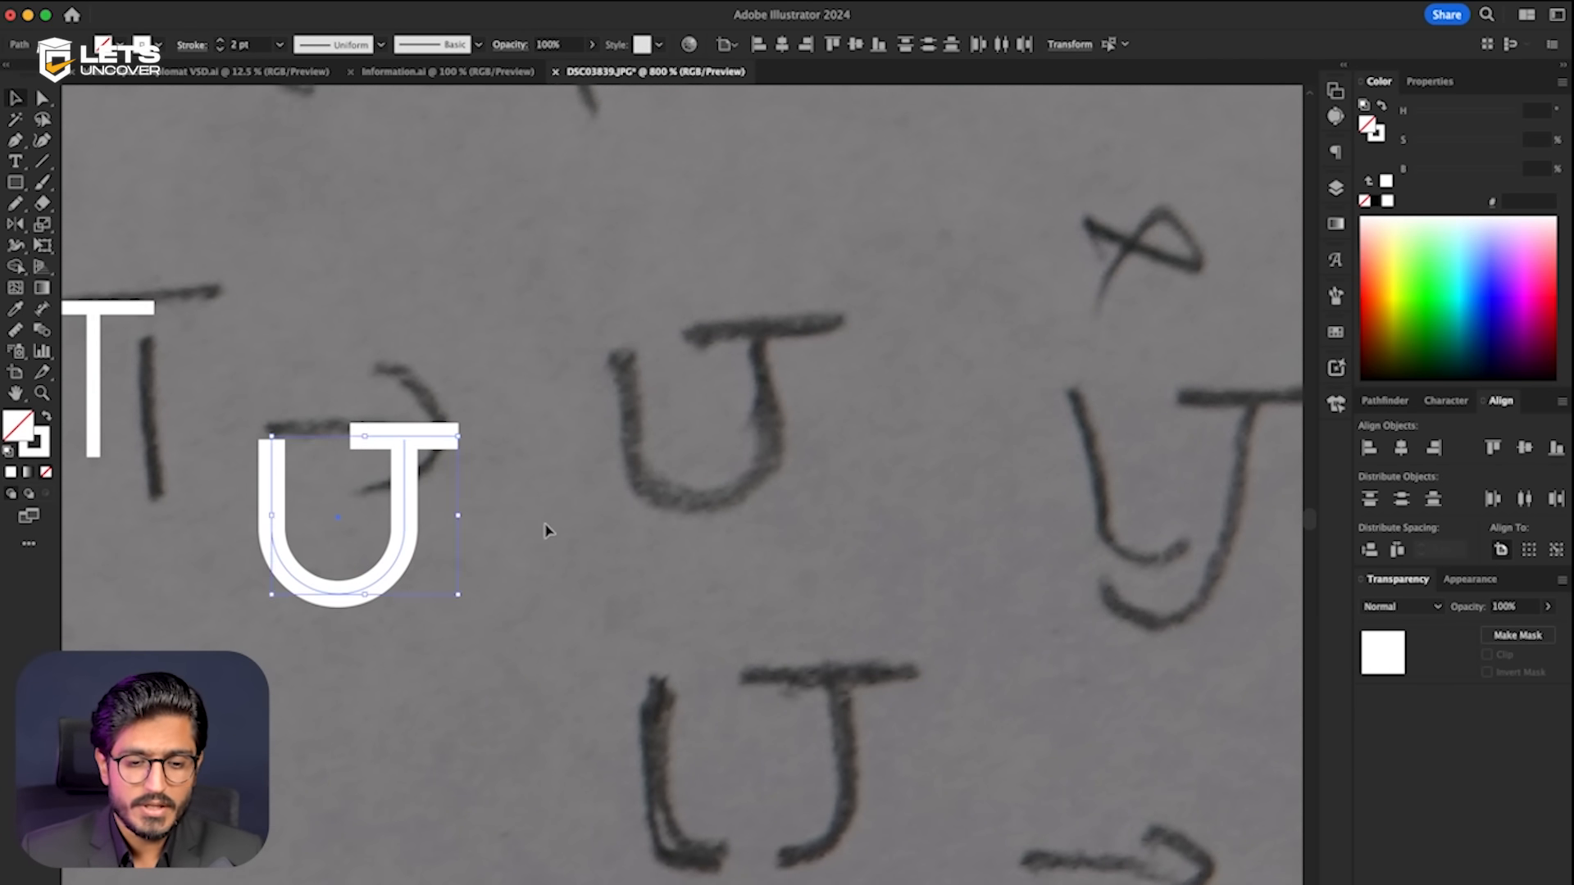
left_click_drag(481, 527, 571, 514)
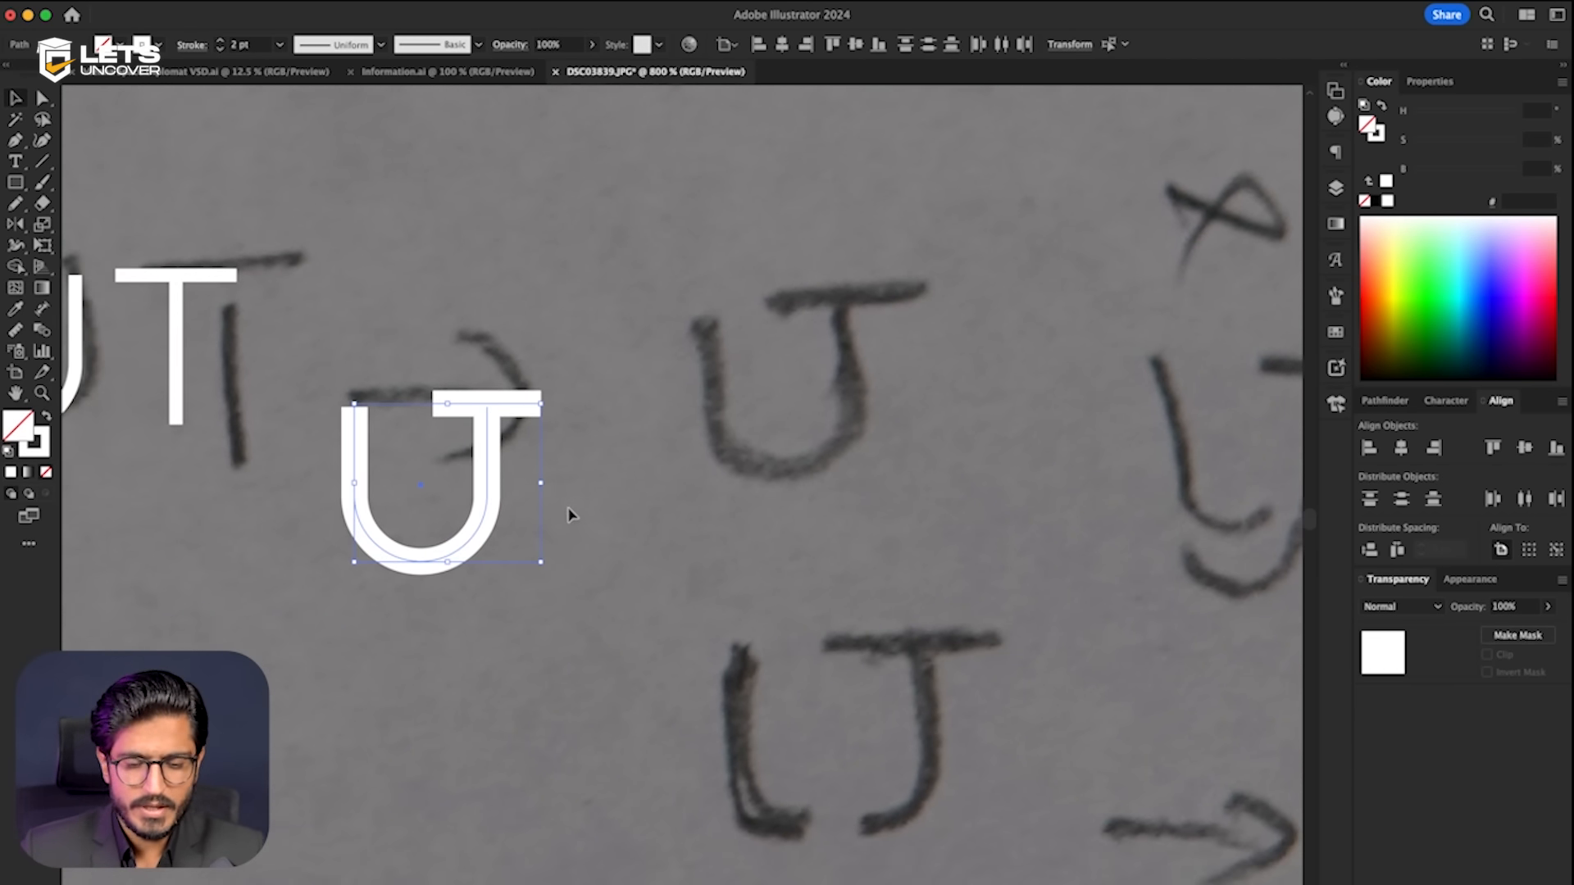
- Line up the merged monogram with the UT pair and place a duplicate to its right
scroll(571, 514, "up", 1)
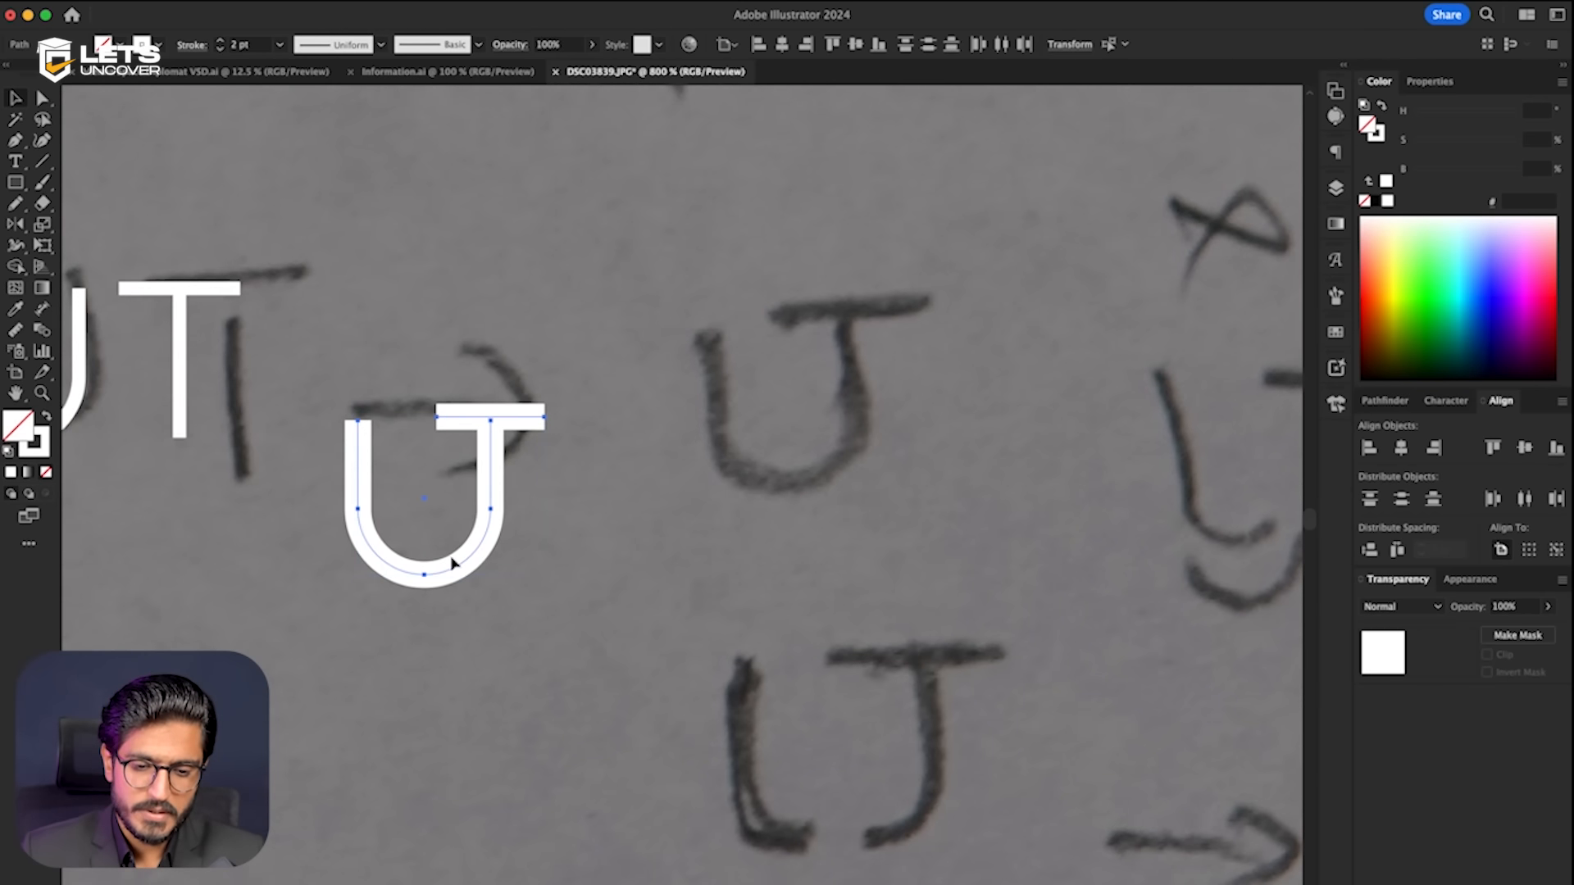
scroll(476, 366, "down", 1)
left_click_drag(489, 493, 666, 385)
scroll(667, 385, "up", 1)
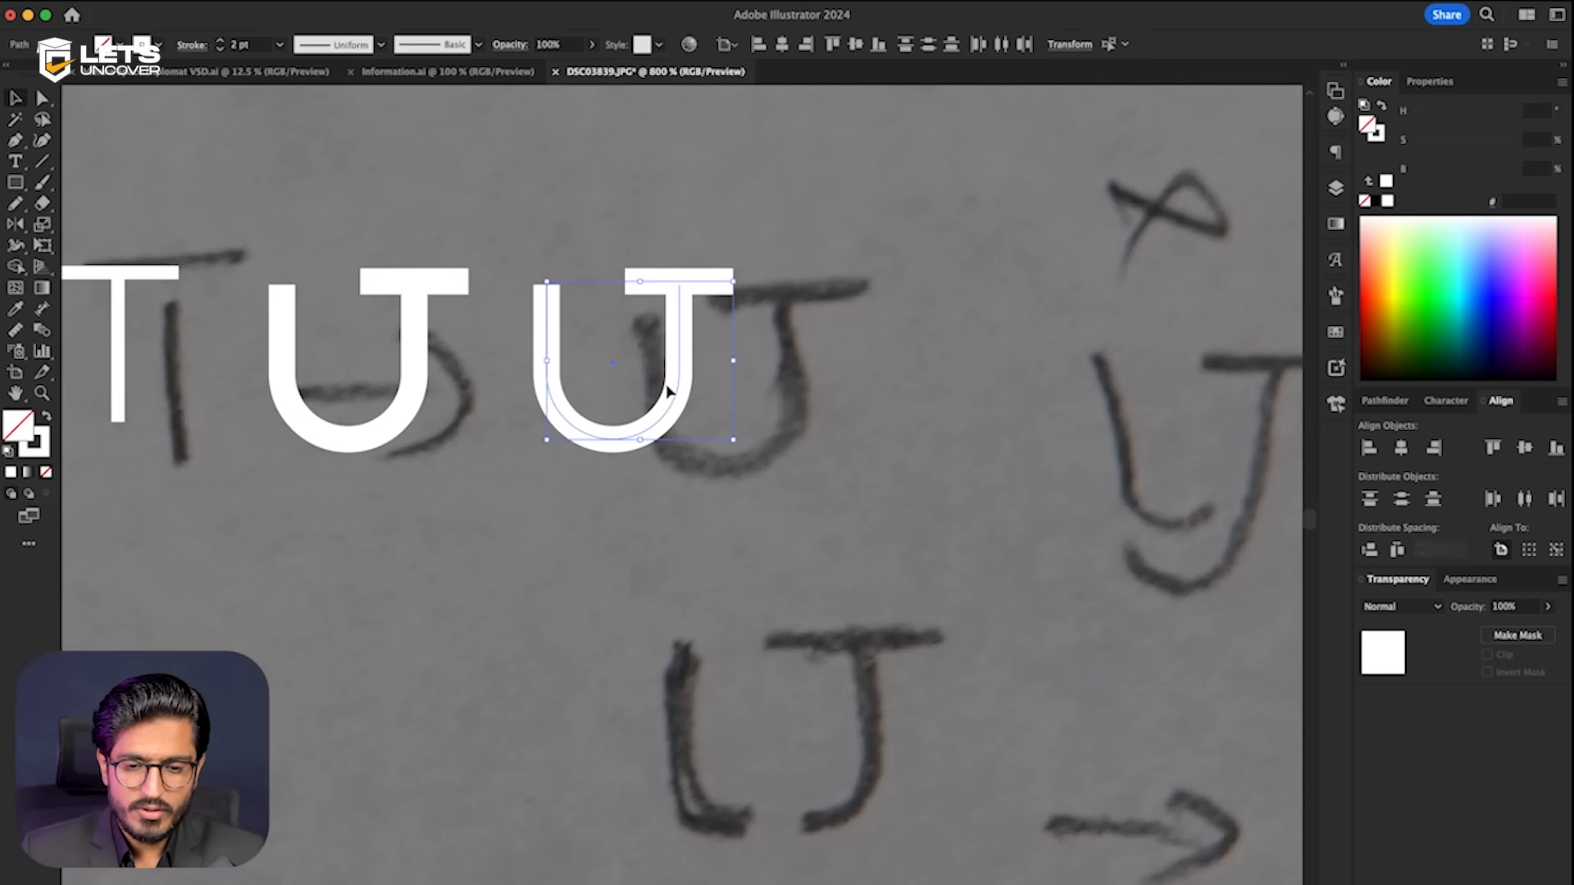
scroll(668, 392, "down", 1)
scroll(660, 467, "up", 2)
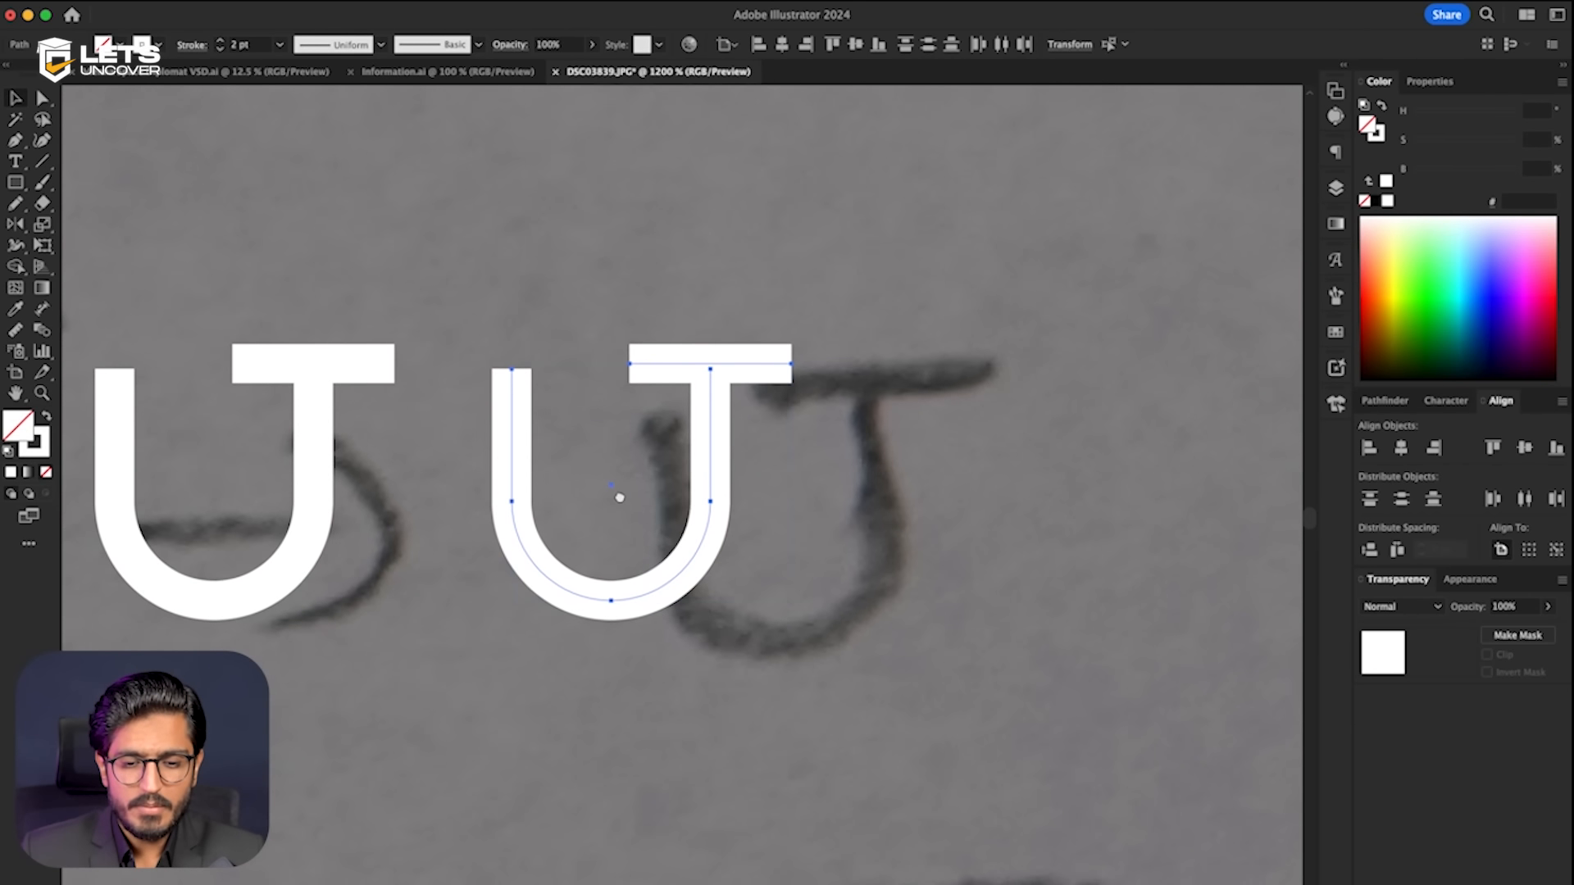
scroll(696, 498, "down", 2)
scroll(701, 500, "up", 1)
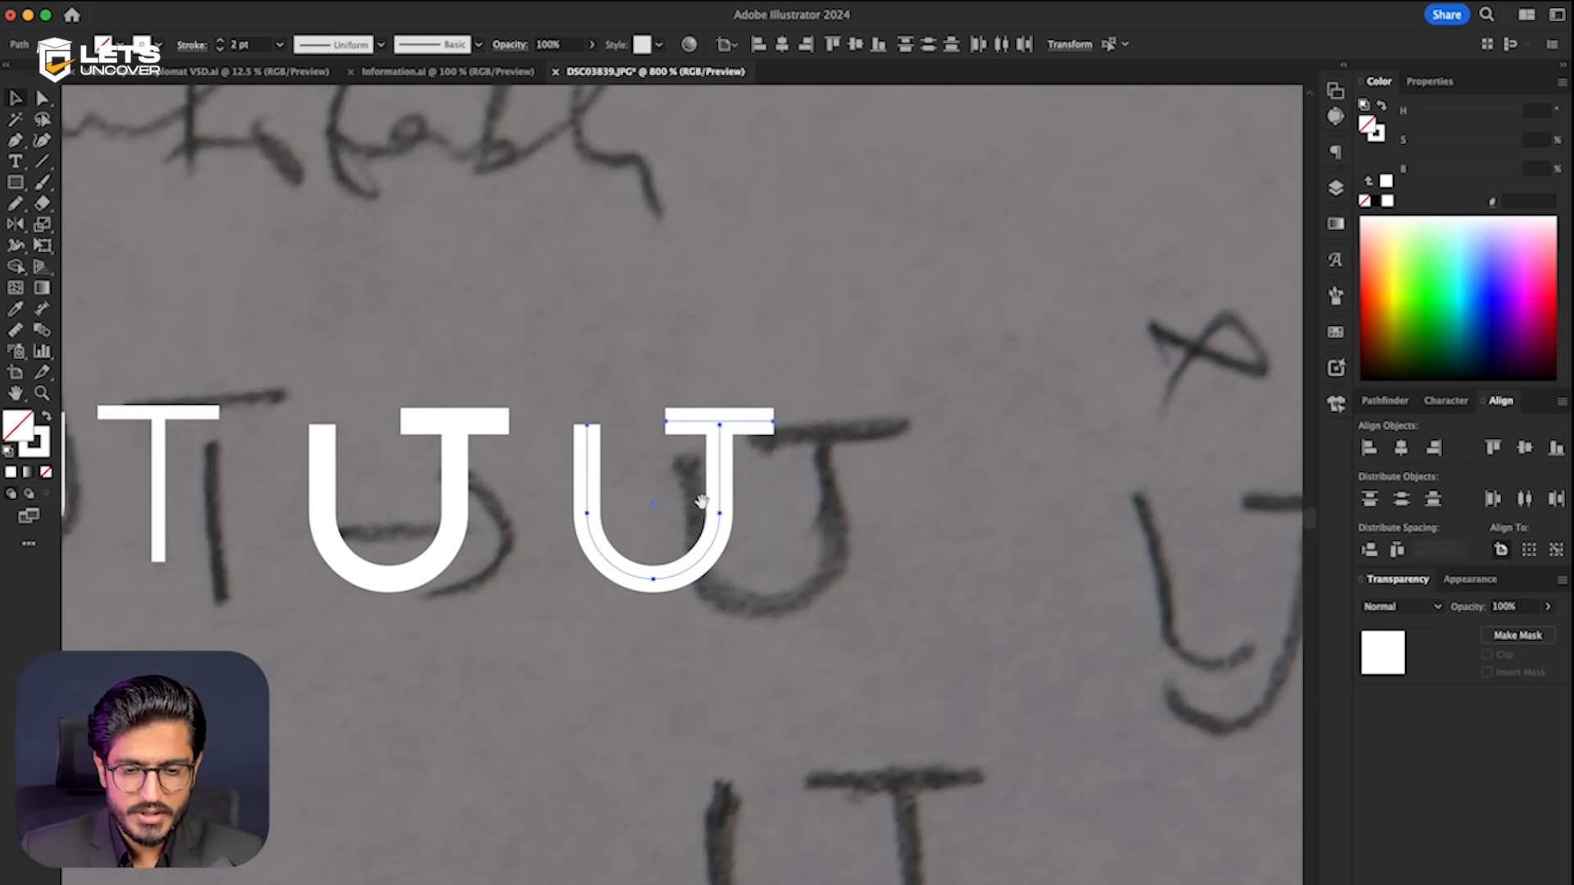
scroll(621, 537, "up", 1)
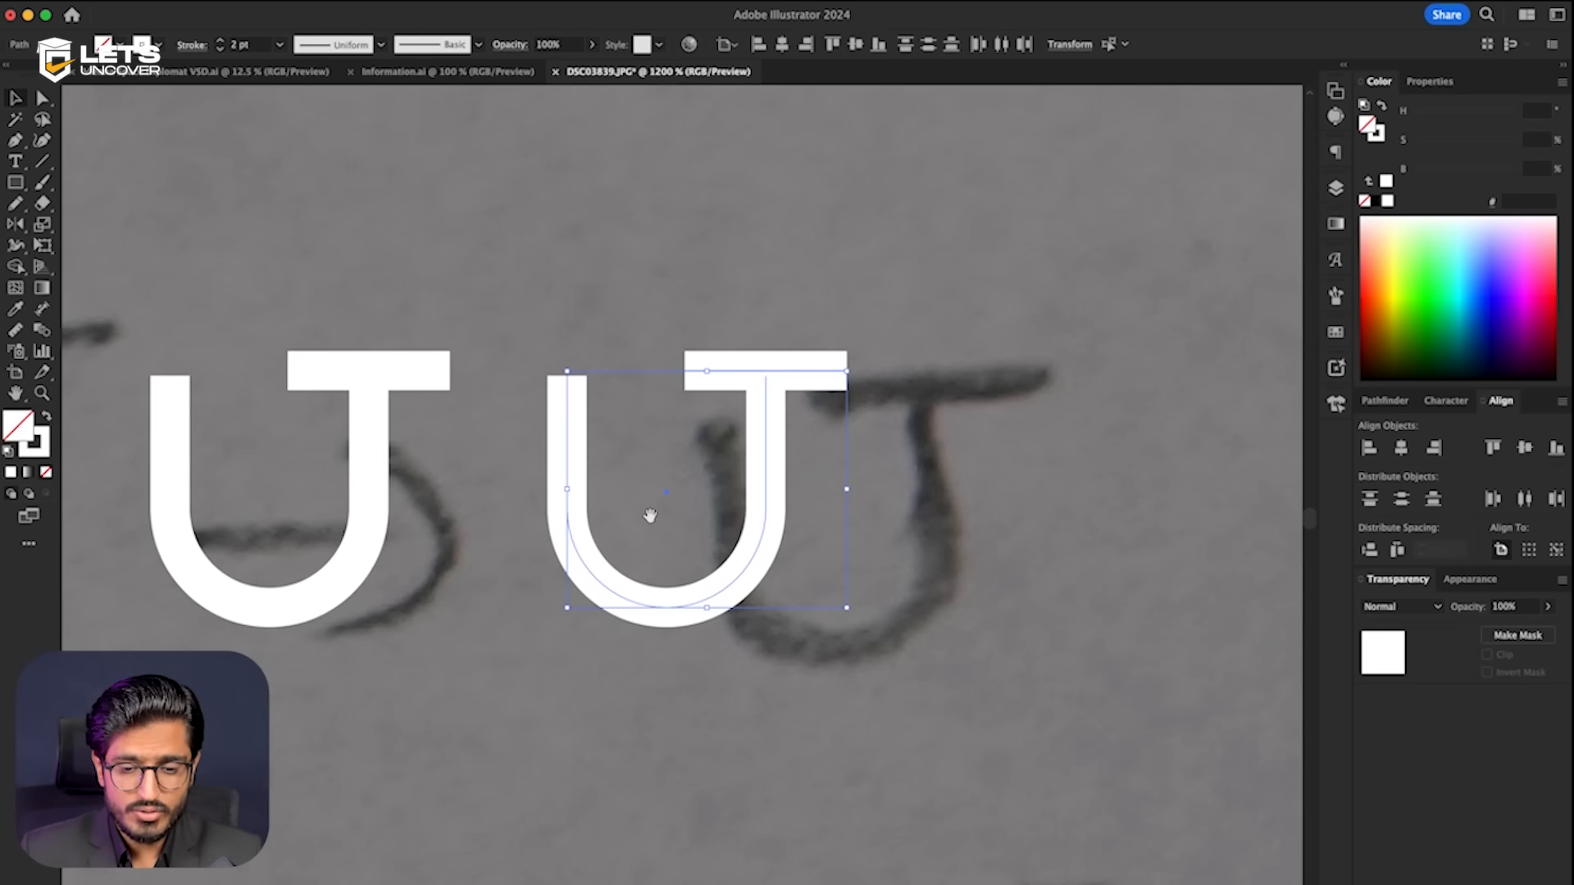
- Cut the duplicate monogram's U path at its lowest anchor point with the Scissors tool
left_click(611, 507)
scroll(591, 528, "up", 2)
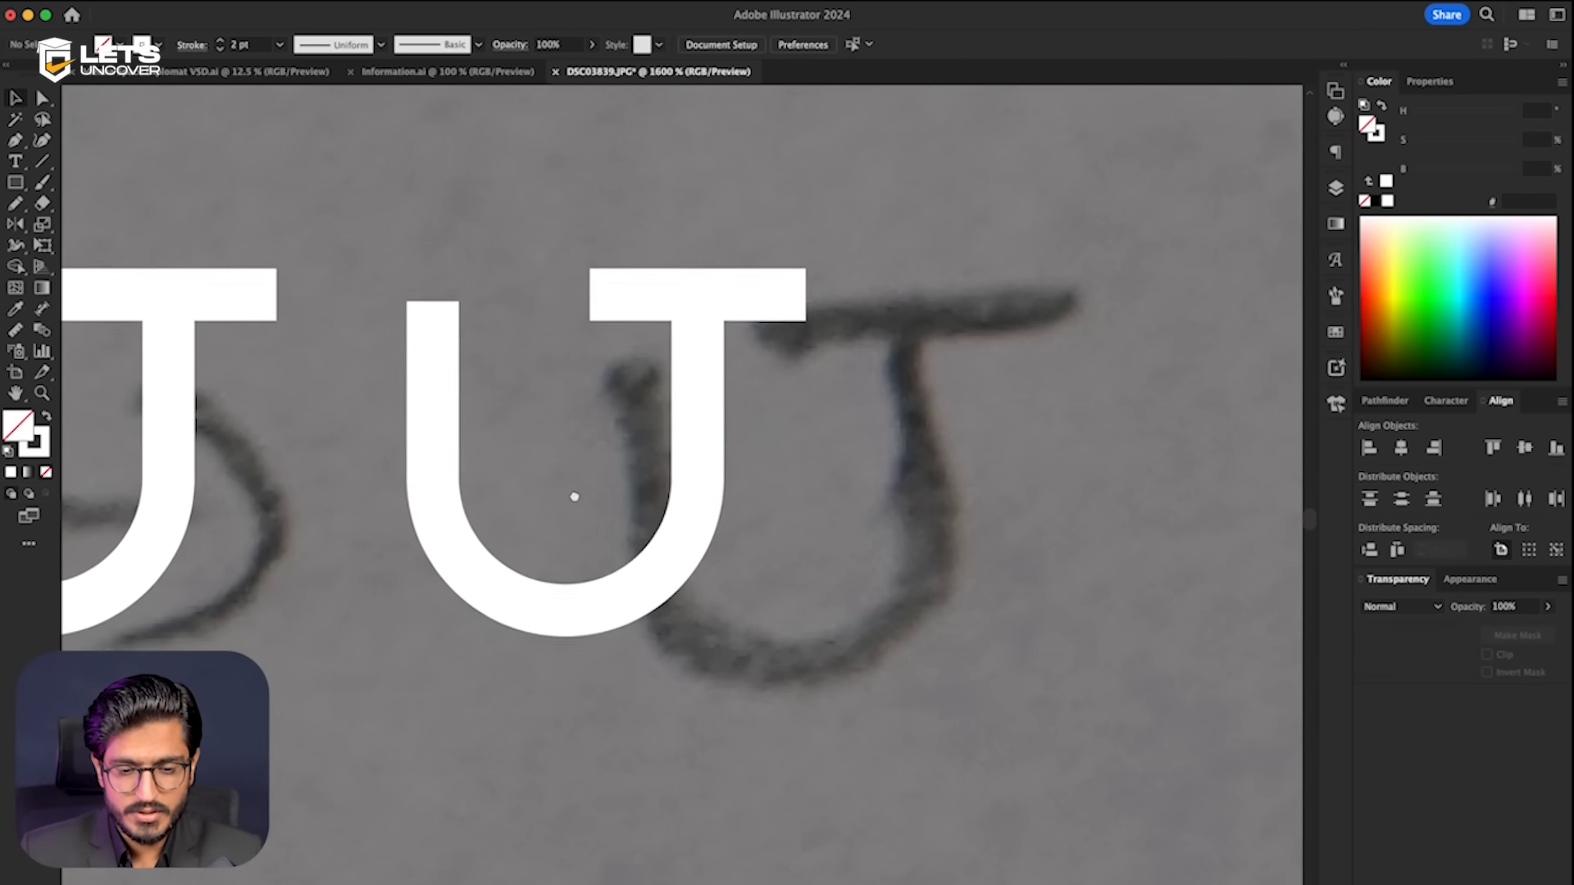
left_click(513, 666)
scroll(506, 664, "up", 1)
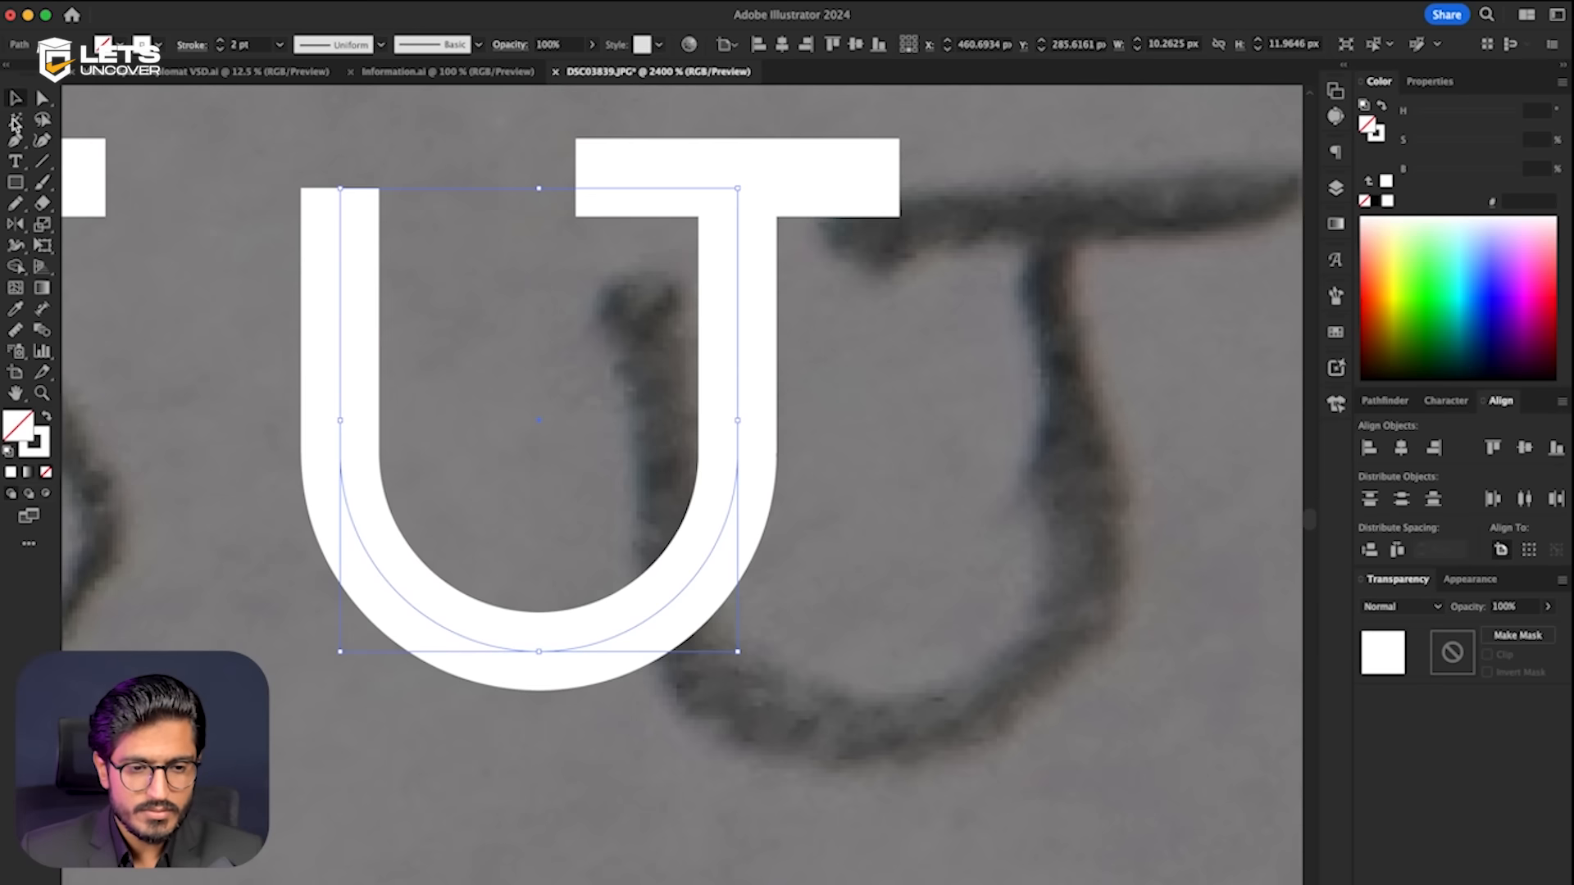
key("c")
scroll(512, 598, "down", 2)
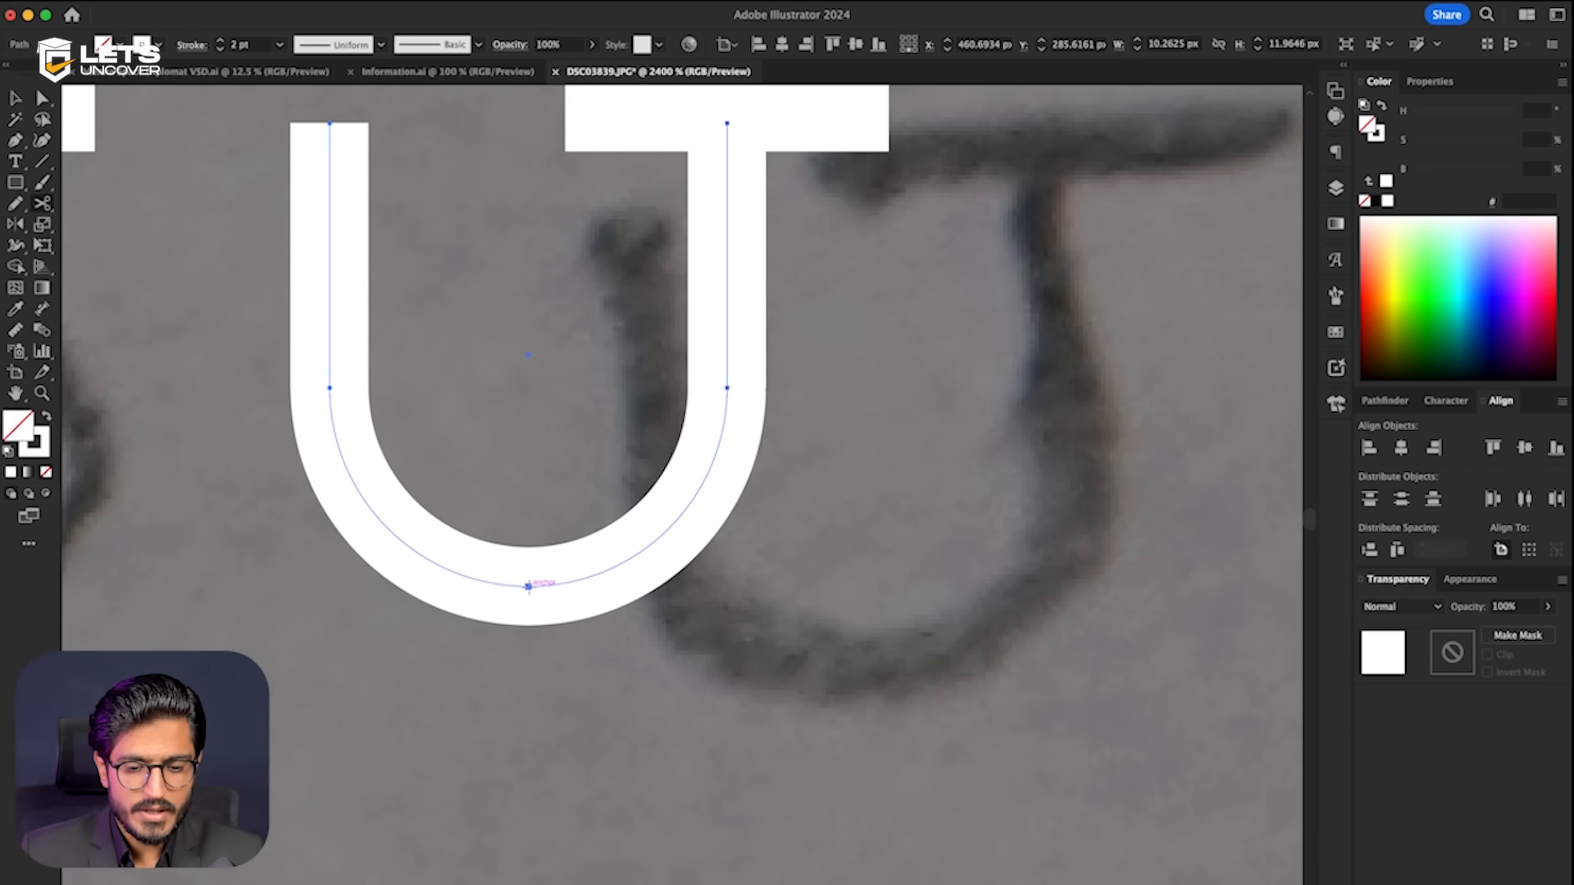
left_click(528, 586)
left_click(16, 99)
scroll(741, 429, "down", 1)
- Shift the U's right half together with its crossbar sideways to open a small gap at the base
left_click(672, 422)
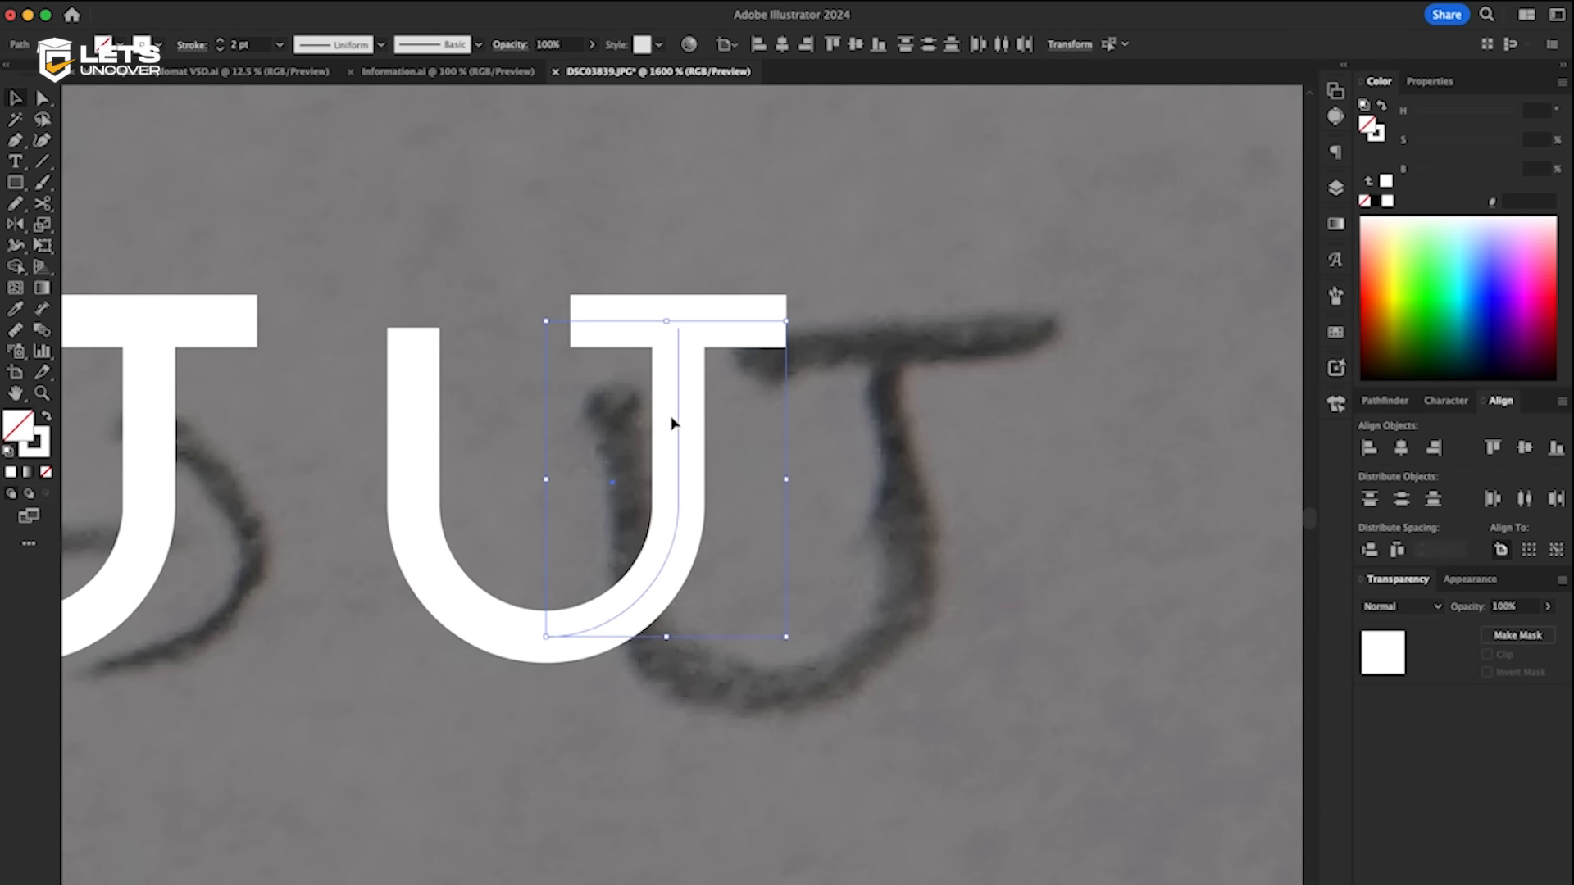
left_click_drag(678, 422, 682, 460)
scroll(681, 443, "down", 6)
left_click(692, 468)
scroll(691, 468, "up", 2)
- Duplicate the split monogram onto empty paper below the sketch with the two ticks on its crossbar
scroll(640, 430, "right", 3)
left_click(502, 430)
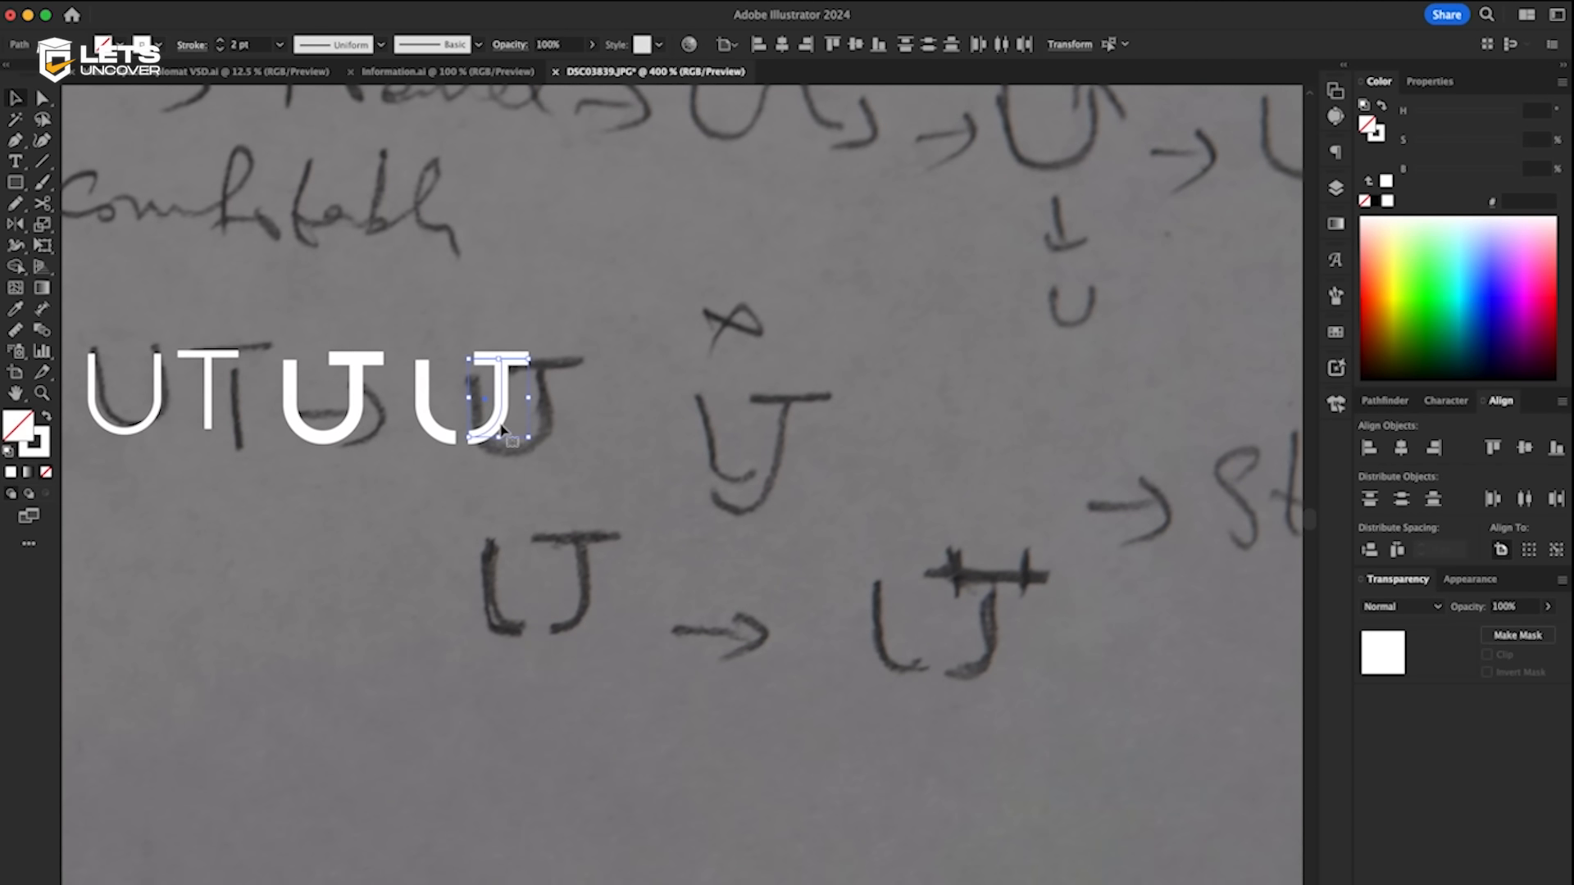
scroll(502, 430, "down", 3)
left_click_drag(425, 296, 806, 706)
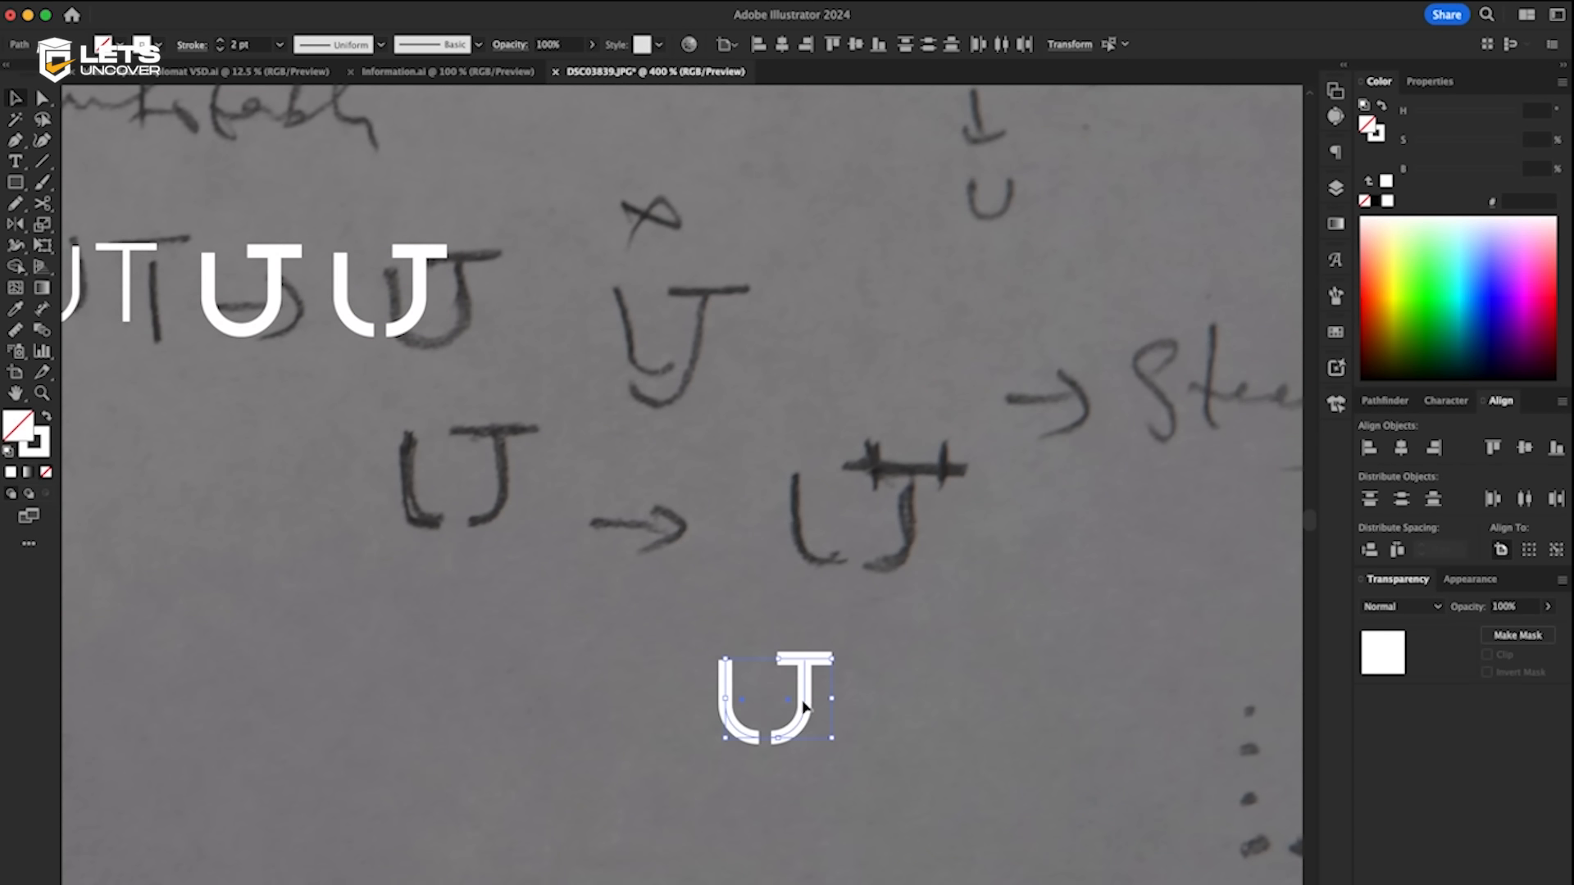
scroll(811, 572, "right", 2)
scroll(824, 727, "up", 2)
- Lengthen the new copy's crossbar on both sides, keeping it centred on the J stem
left_click(829, 727)
scroll(811, 574, "up", 2)
left_click(716, 504)
left_click_drag(737, 483, 786, 482)
scroll(709, 490, "up", 4)
scroll(709, 491, "left", 1)
scroll(739, 609, "down", 2)
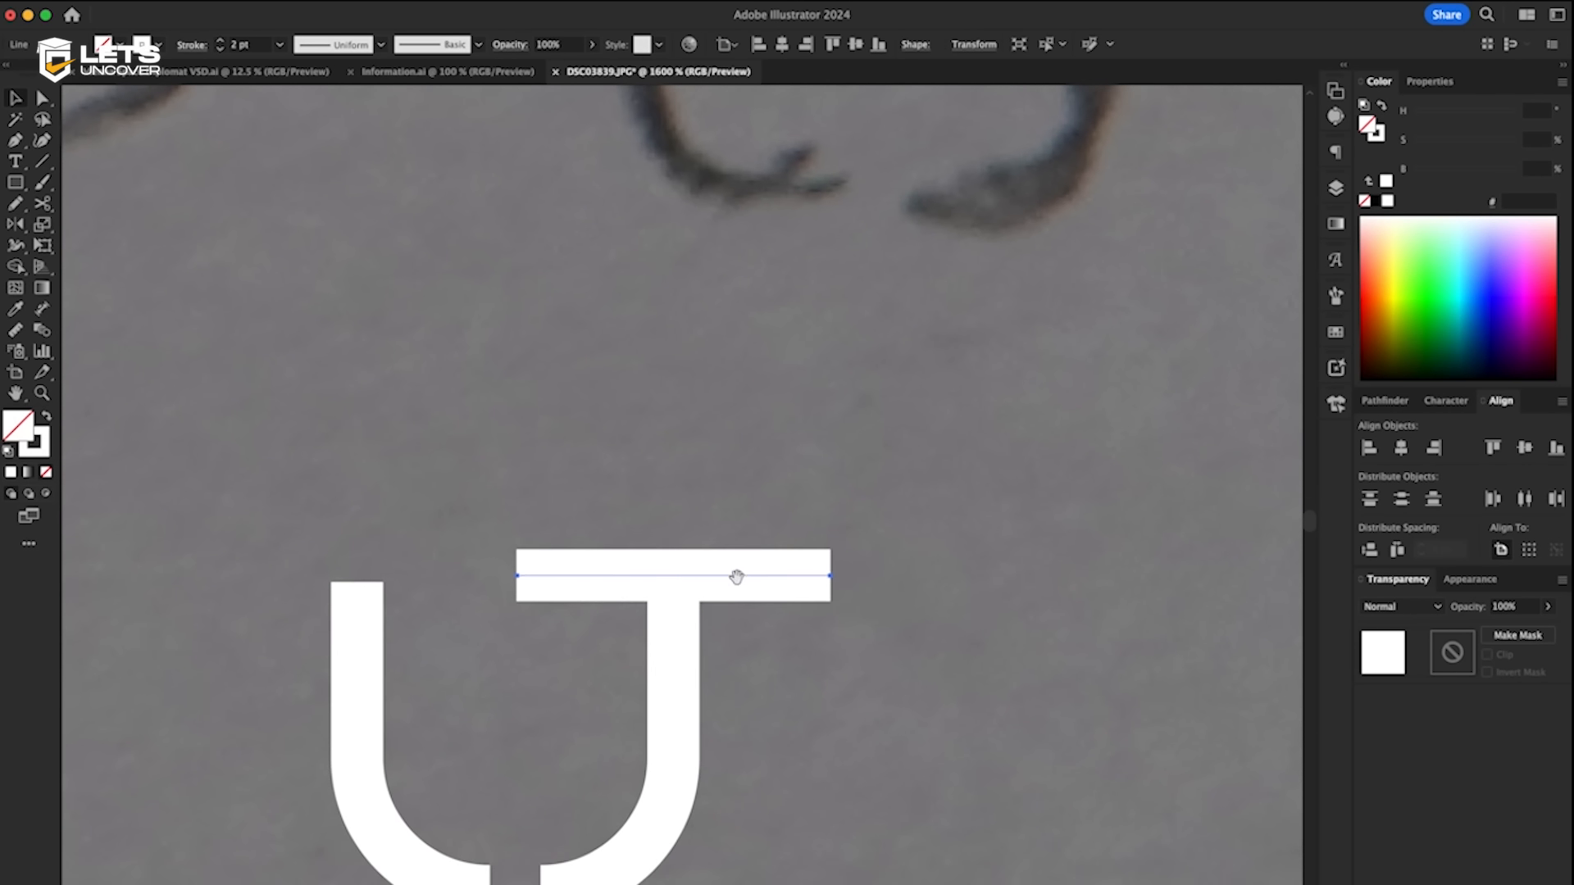
- Make a vertical copy of the crossbar with a 1 pt stroke and shorten it into a tick across the crossbar's left end
left_click_drag(750, 587, 665, 508)
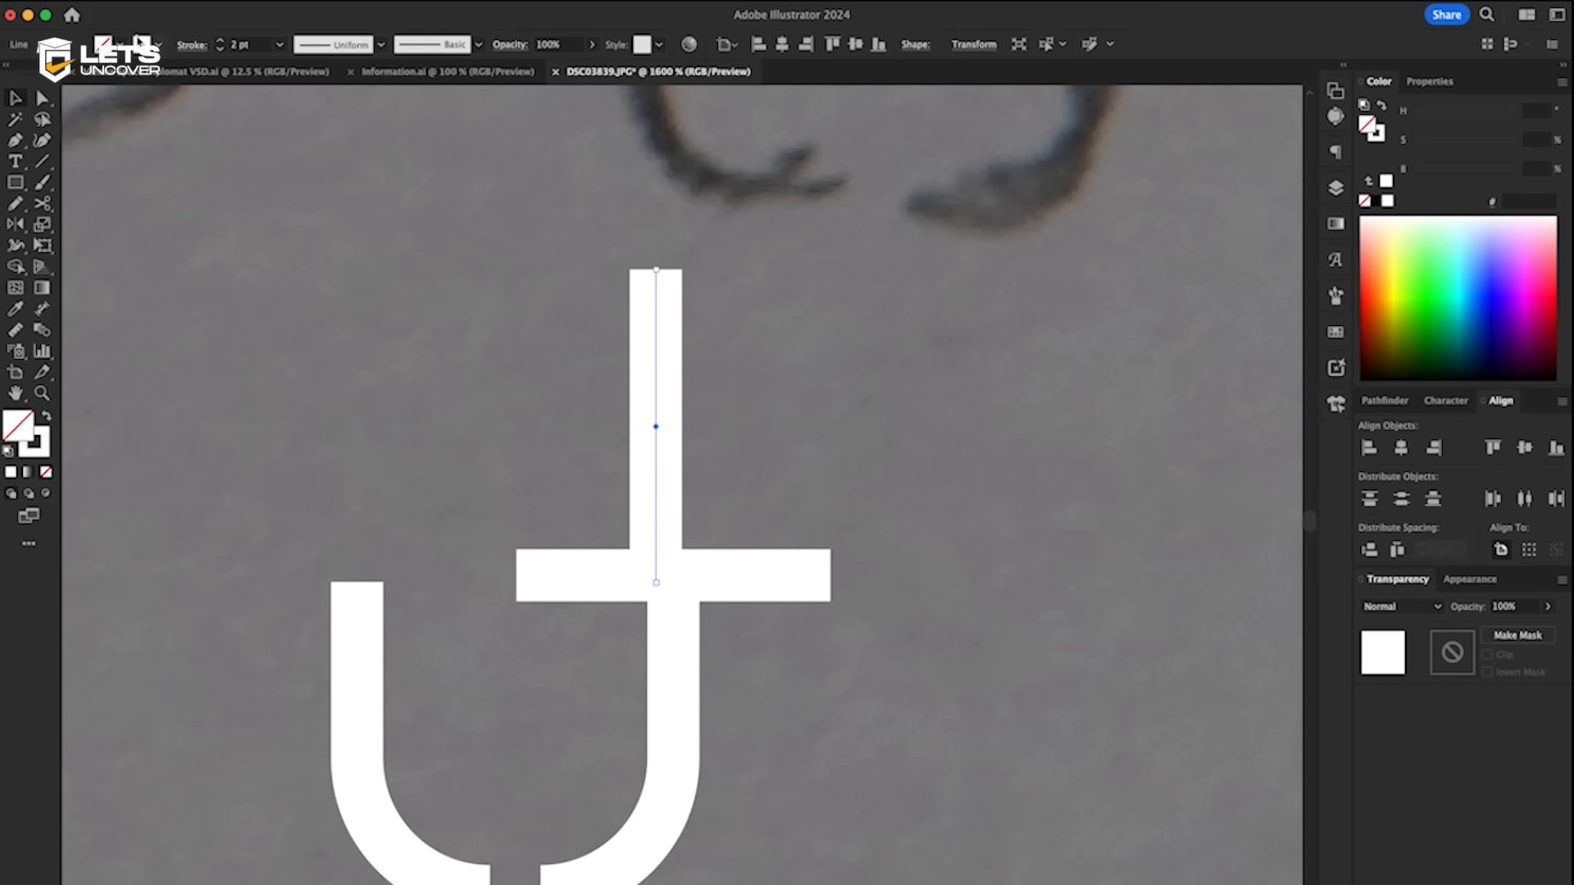
left_click(222, 51)
left_click_drag(660, 480, 577, 629)
left_click_drag(574, 422, 573, 515)
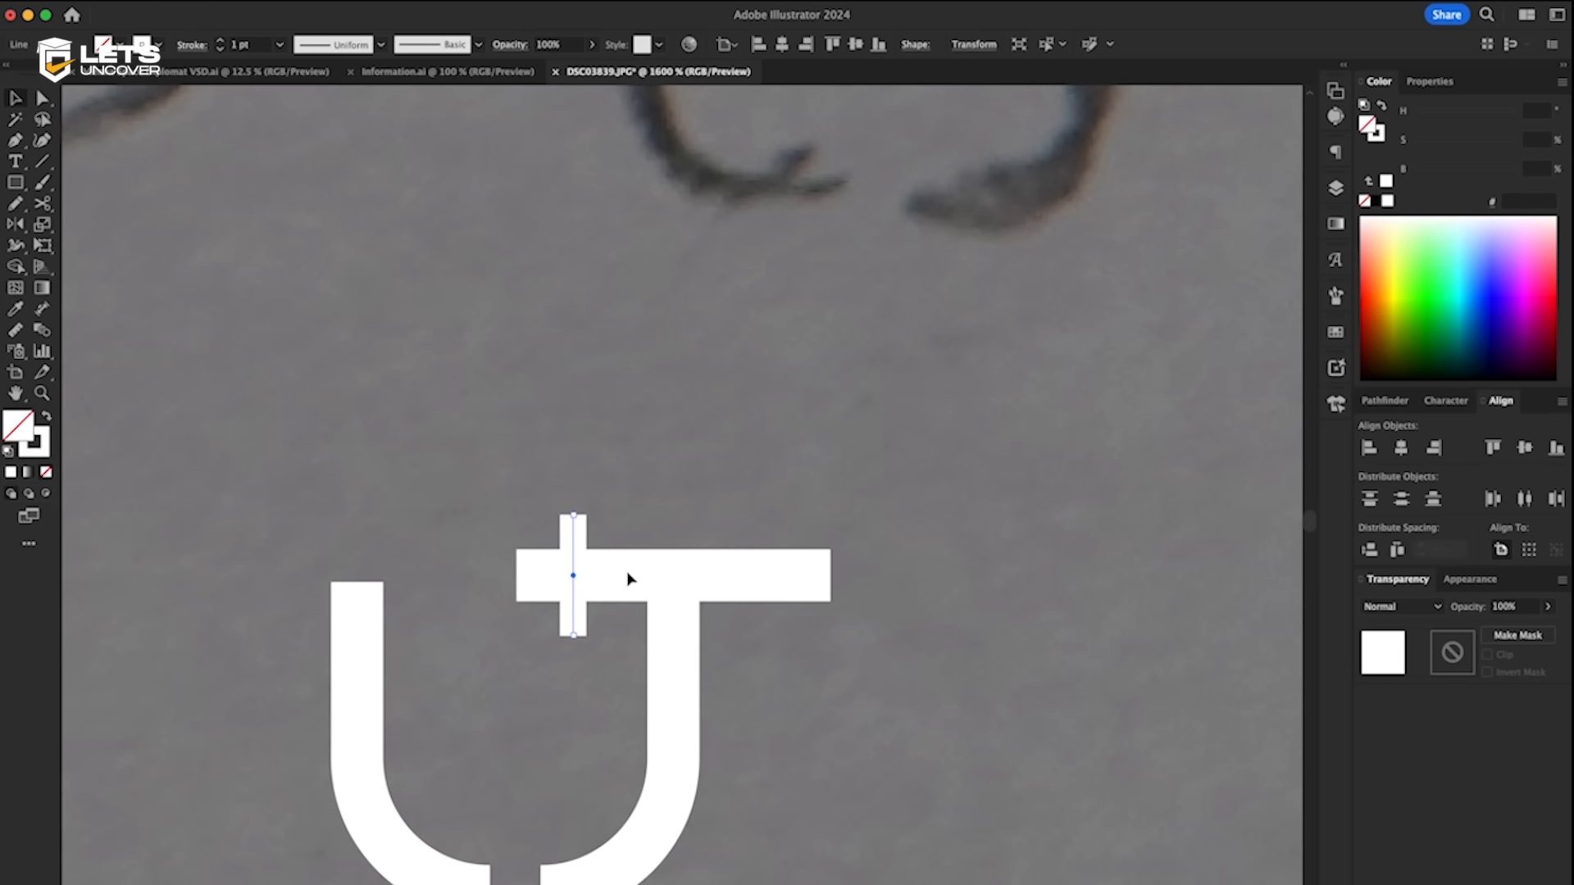
- Align the tick's vertical centre with the crossbar, using the crossbar as the key object
left_click(630, 577, "shift")
left_click(603, 430)
left_click_drag(603, 429, 568, 466)
left_click(537, 577)
left_click(558, 606, "shift")
left_click(558, 606)
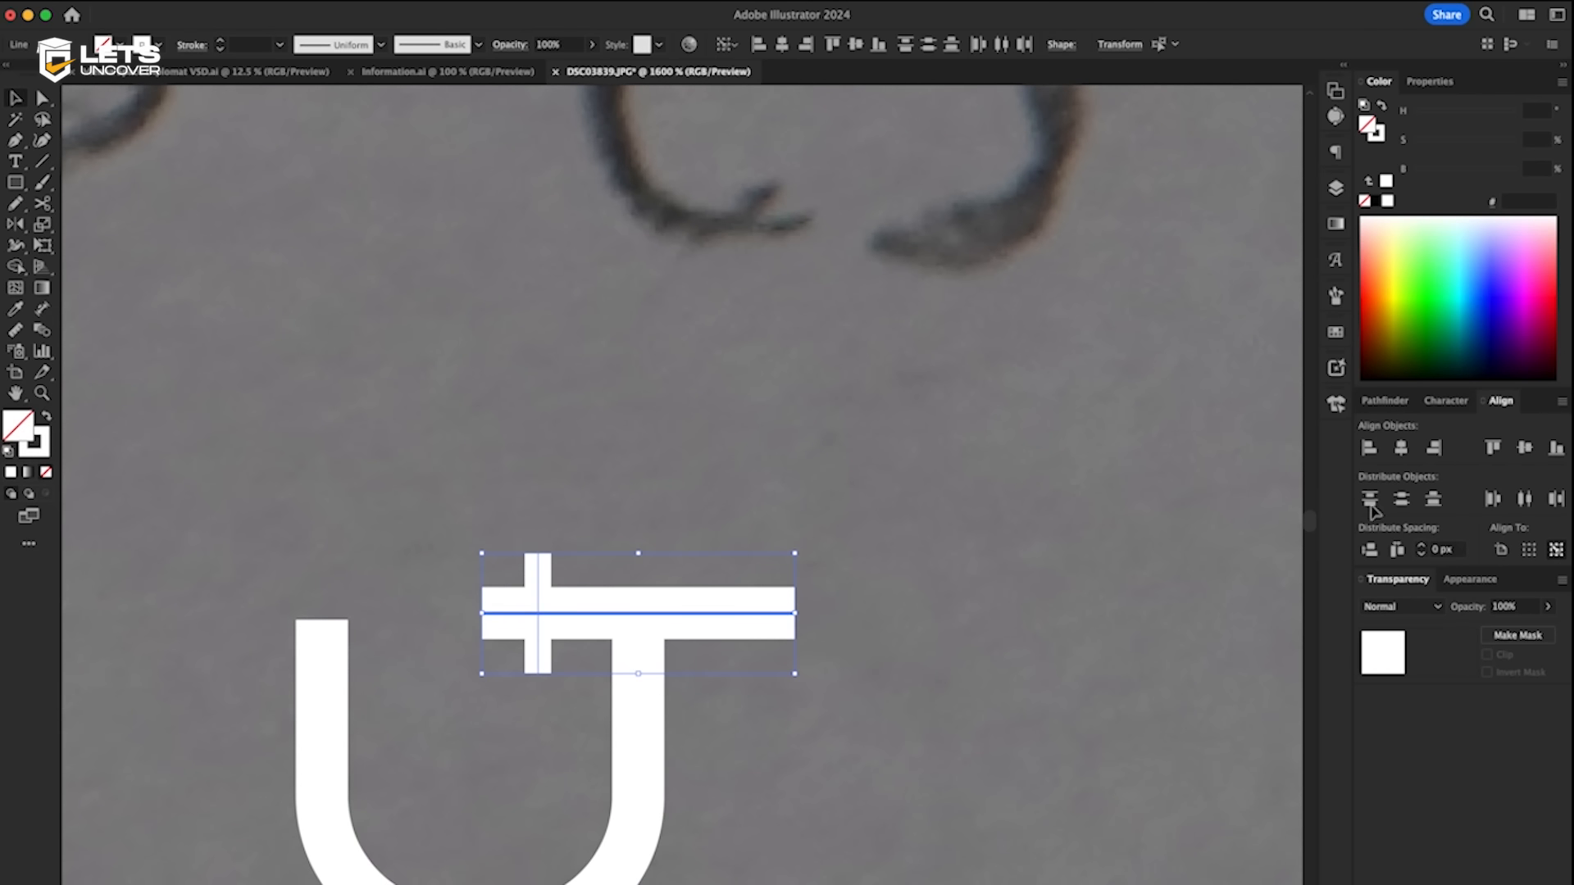
left_click(1524, 447)
- Duplicate the vertical tick to the right end of the crossbar
left_click(632, 508)
left_click_drag(538, 576, 756, 579)
left_click(792, 575)
scroll(771, 600, "down", 2)
scroll(817, 719, "down", 4)
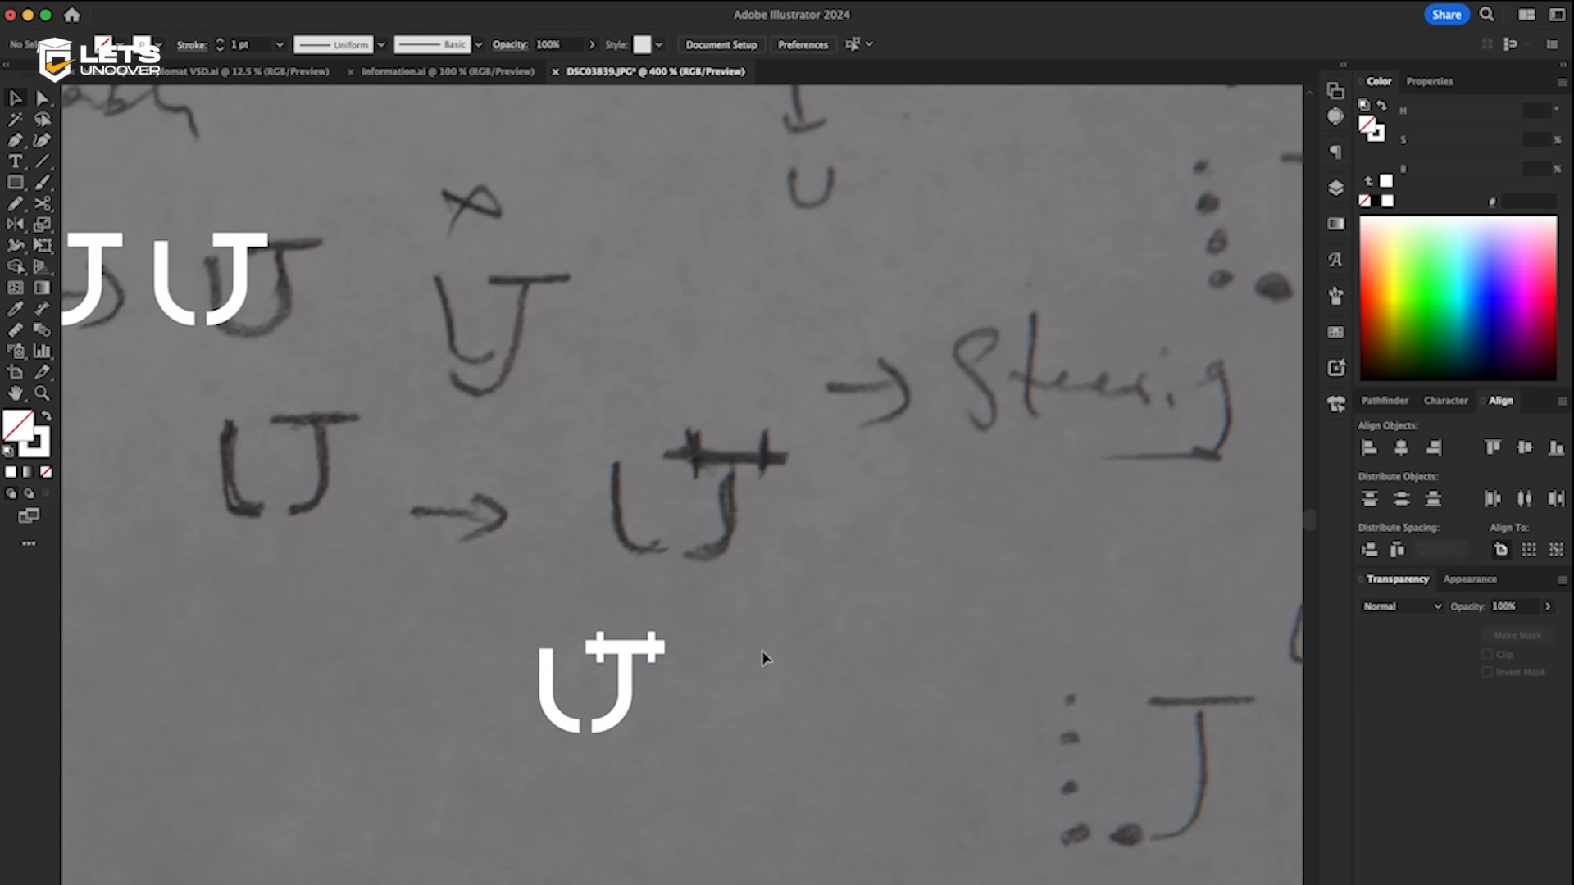
- Move the complete ticked monogram left so it sits beneath the sketched arrow
left_click(587, 693)
scroll(587, 693, "up", 2)
left_click_drag(652, 690, 515, 657)
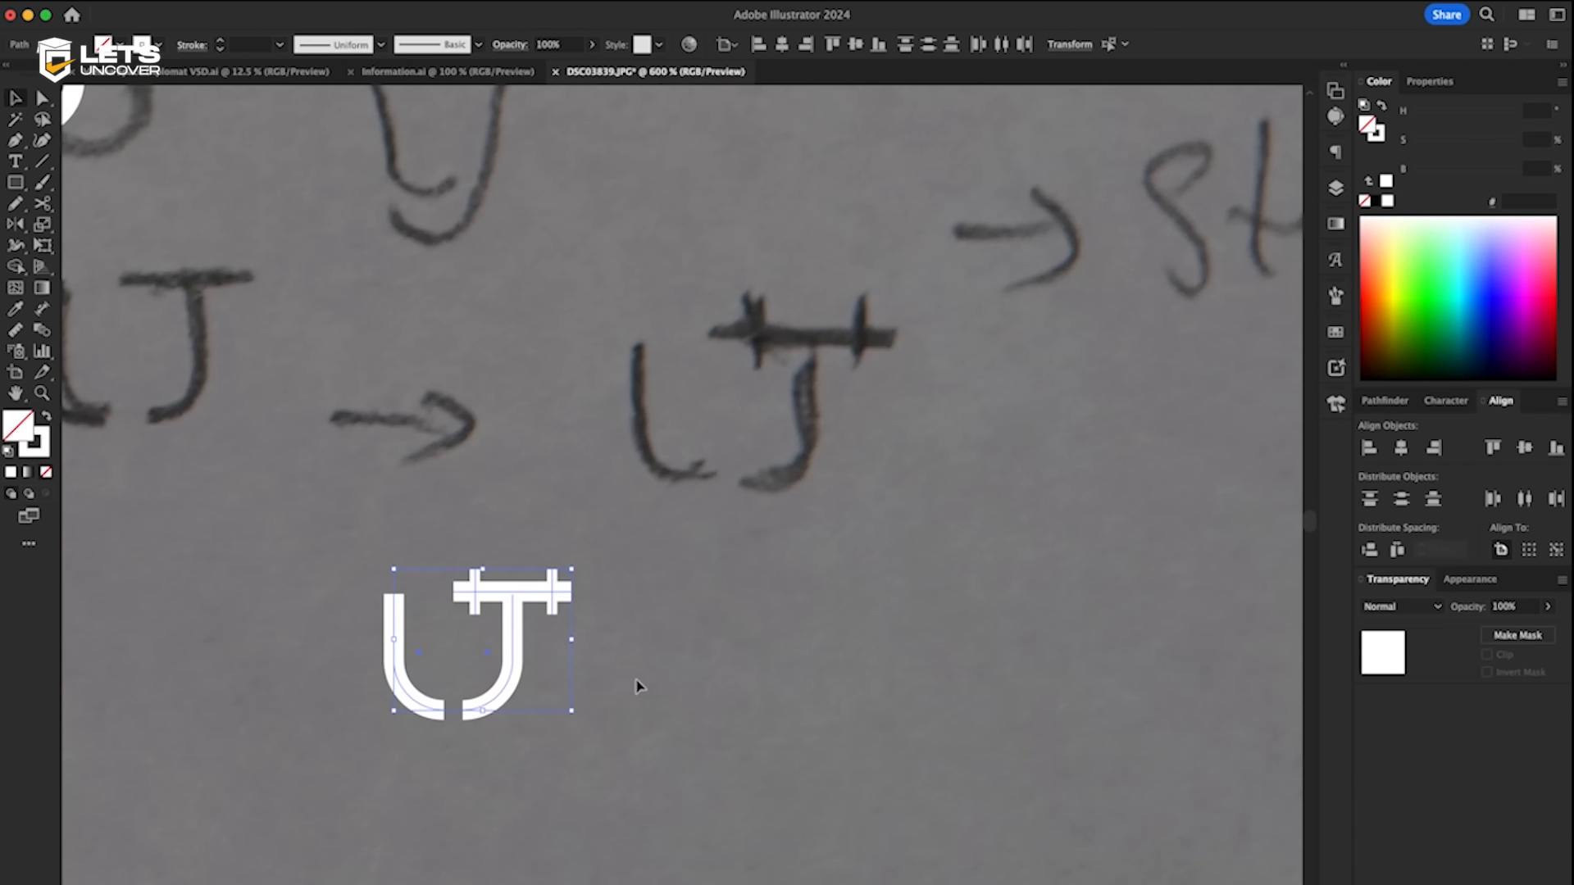
left_click(638, 682)
scroll(358, 569, "down", 2)
left_click_drag(298, 559, 467, 669)
scroll(418, 623, "up", 1)
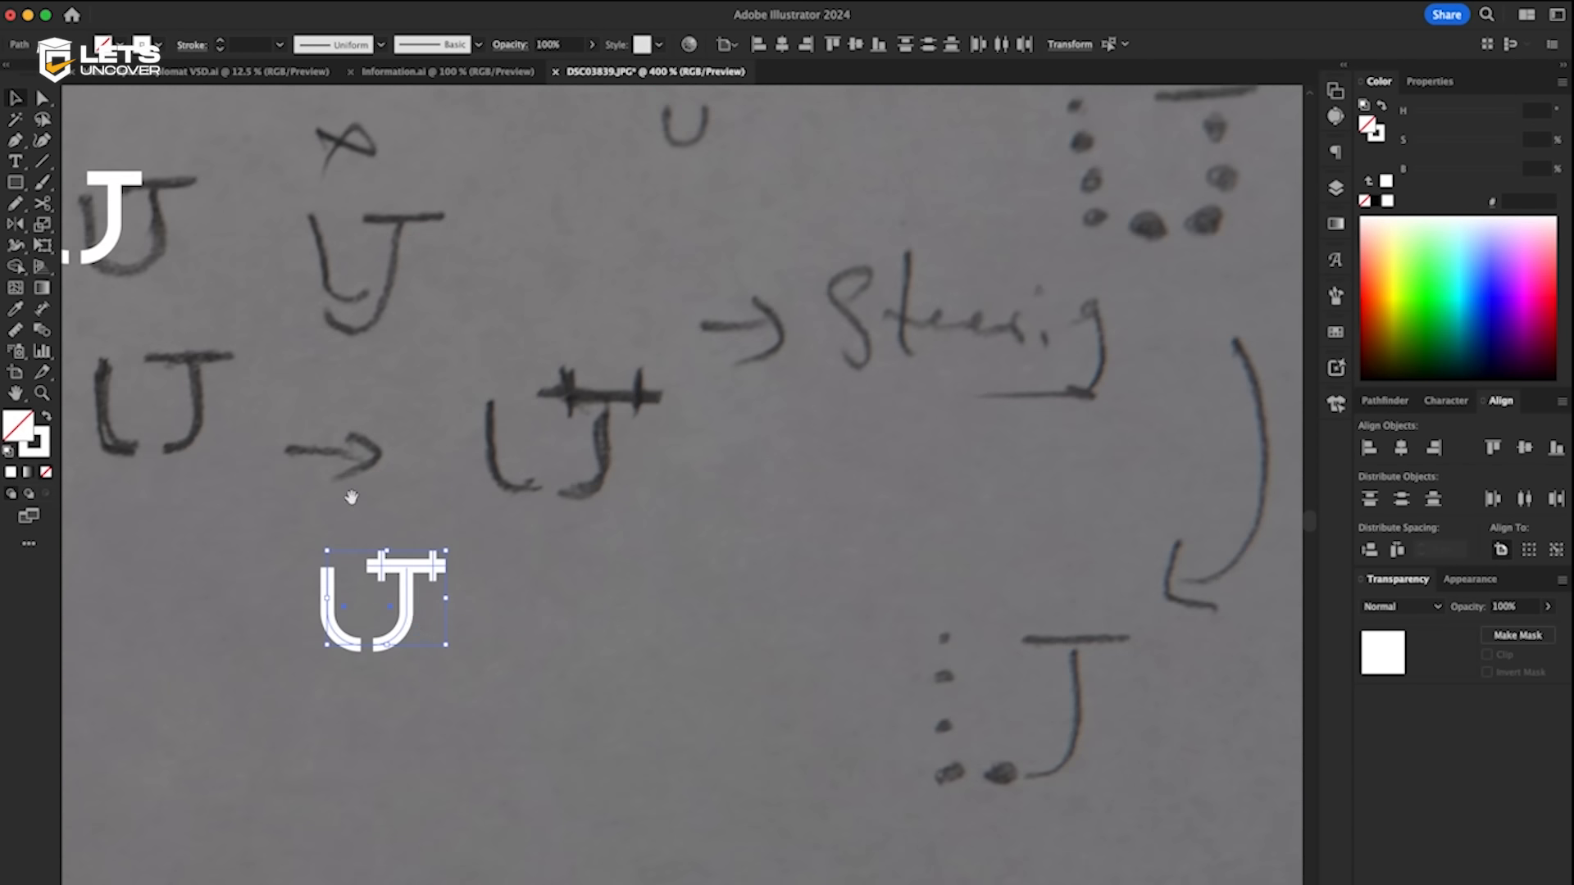
scroll(410, 639, "down", 1)
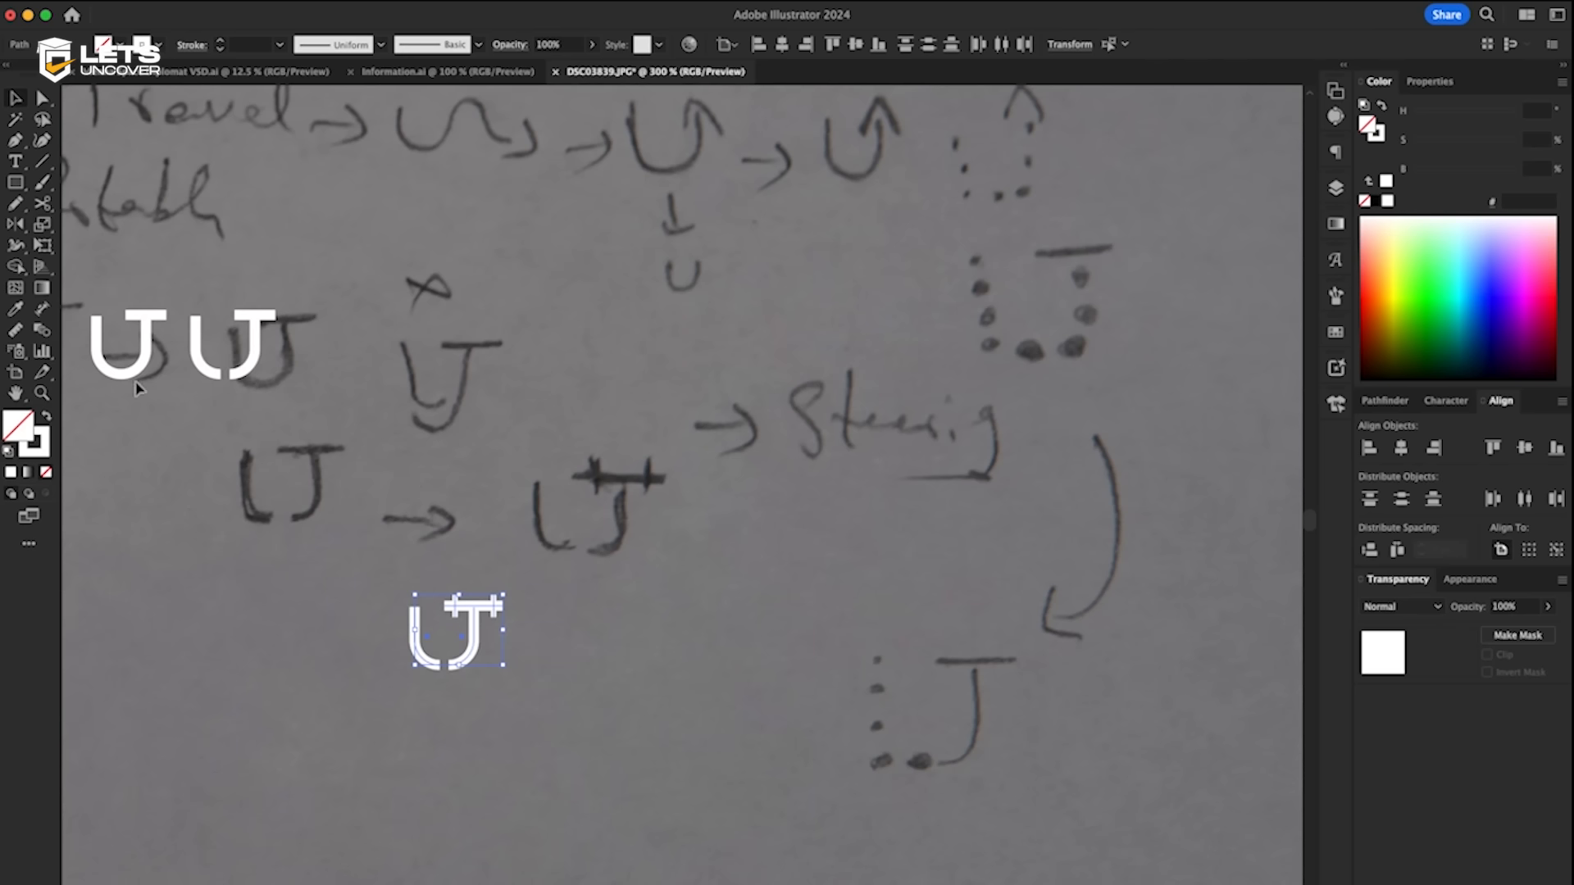
- Duplicate the plain thin U beside the dotted U sketch and enlarge it to about 16.7 wide by 19.4 high
scroll(137, 389, "left", 5)
left_click_drag(238, 361, 1030, 672)
scroll(1030, 671, "up", 2)
scroll(588, 789, "down", 1)
left_click_drag(570, 570, 453, 852)
left_click_drag(450, 851, 993, 412)
scroll(988, 428, "up", 1)
left_click_drag(987, 430, 830, 608)
- Give the enlarged U a 3 pt dashed stroke with round caps
left_click(221, 40)
left_click(221, 40)
left_click(190, 48)
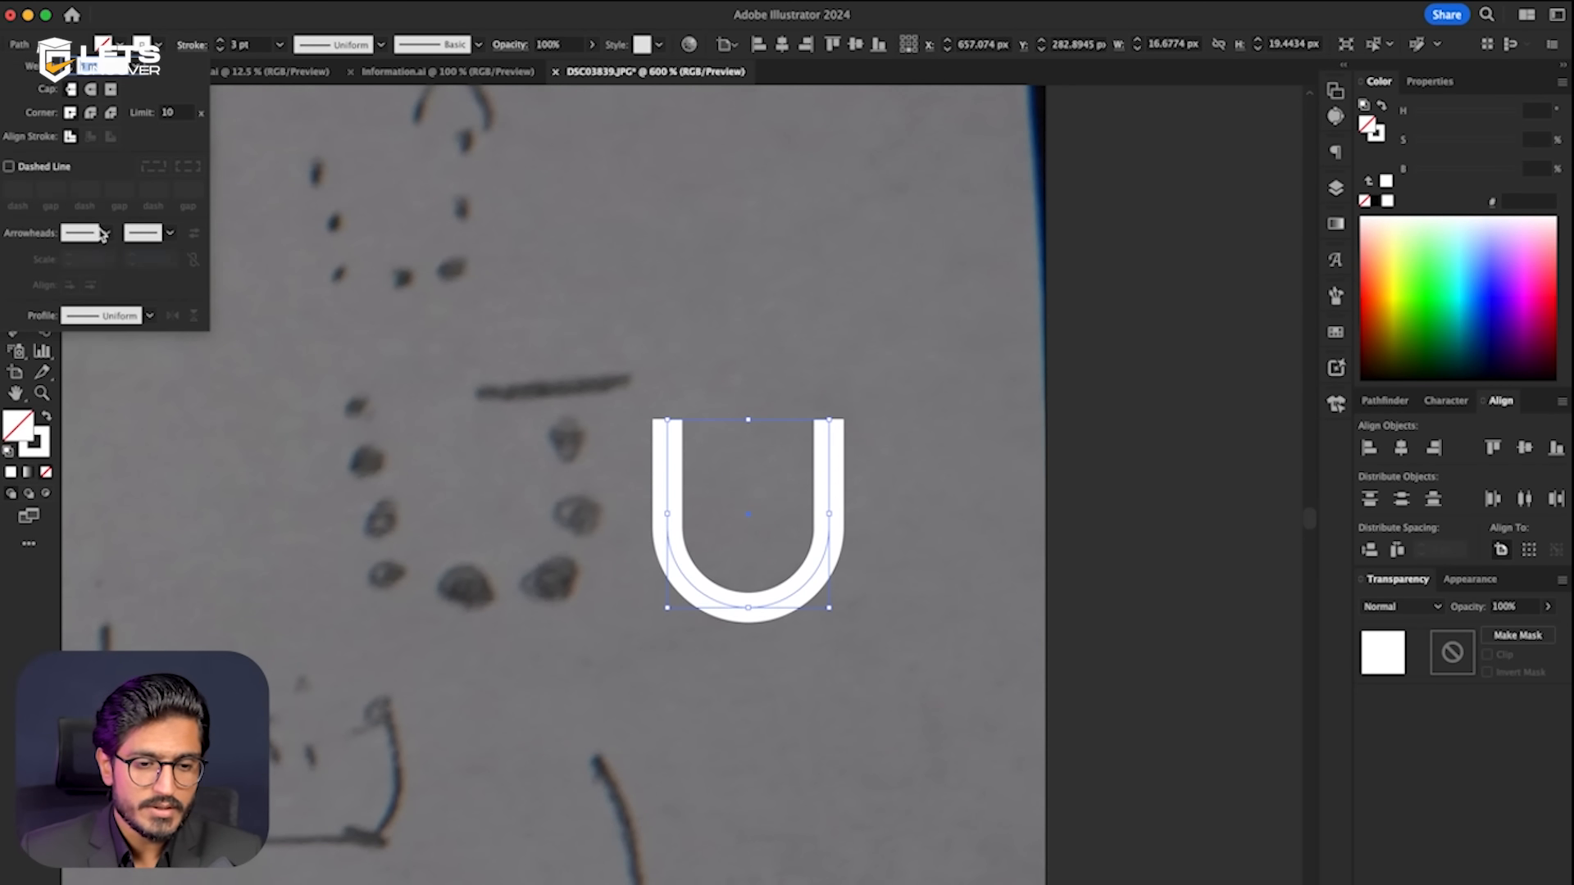
left_click(10, 166)
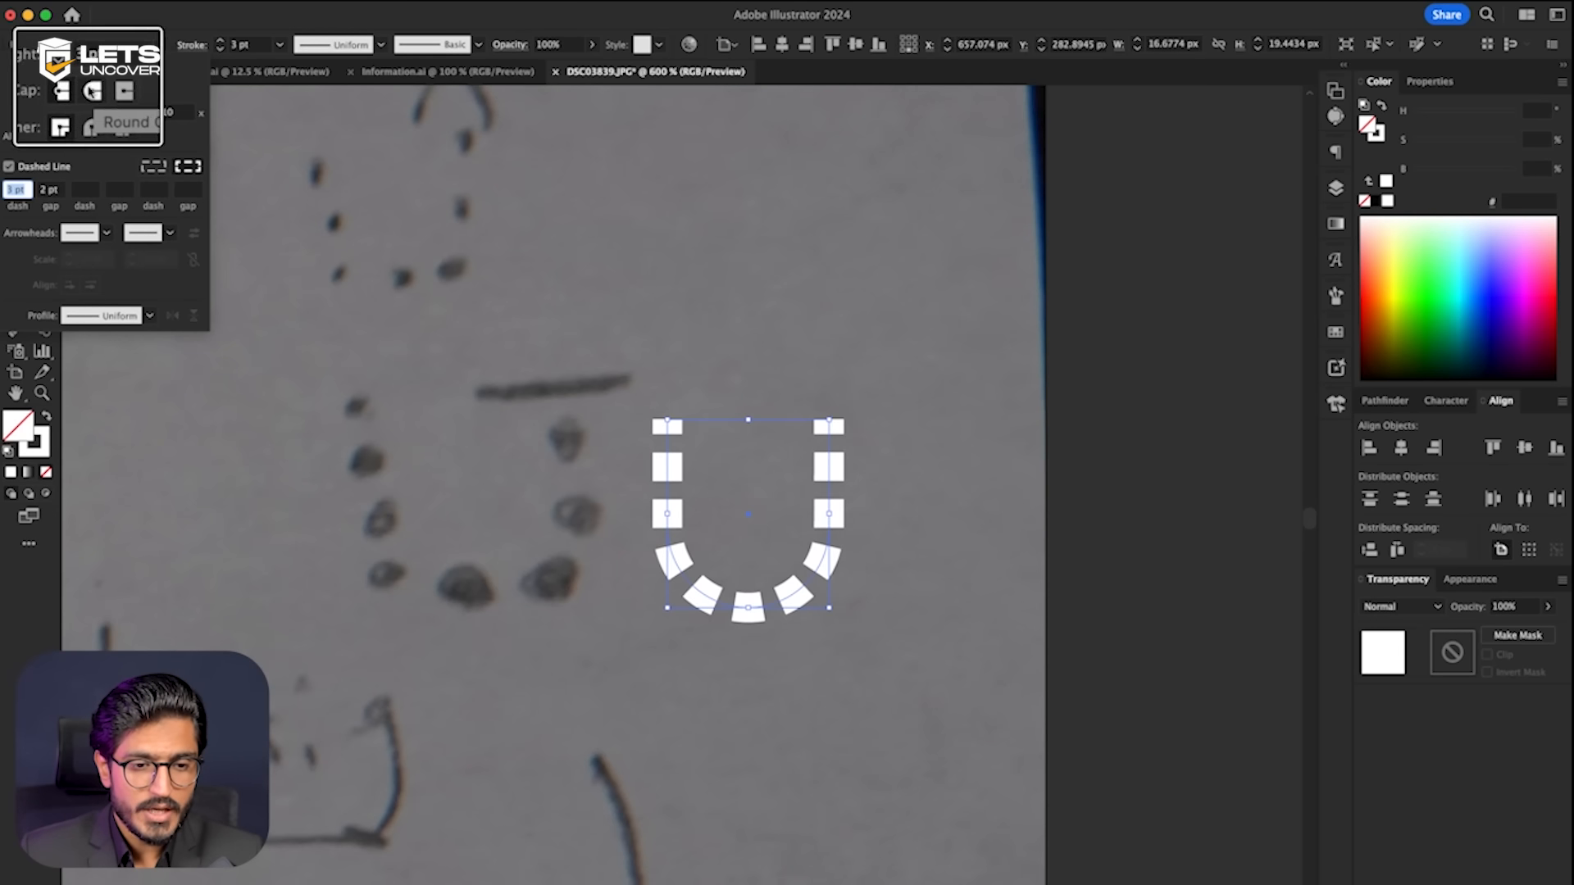
left_click(90, 88)
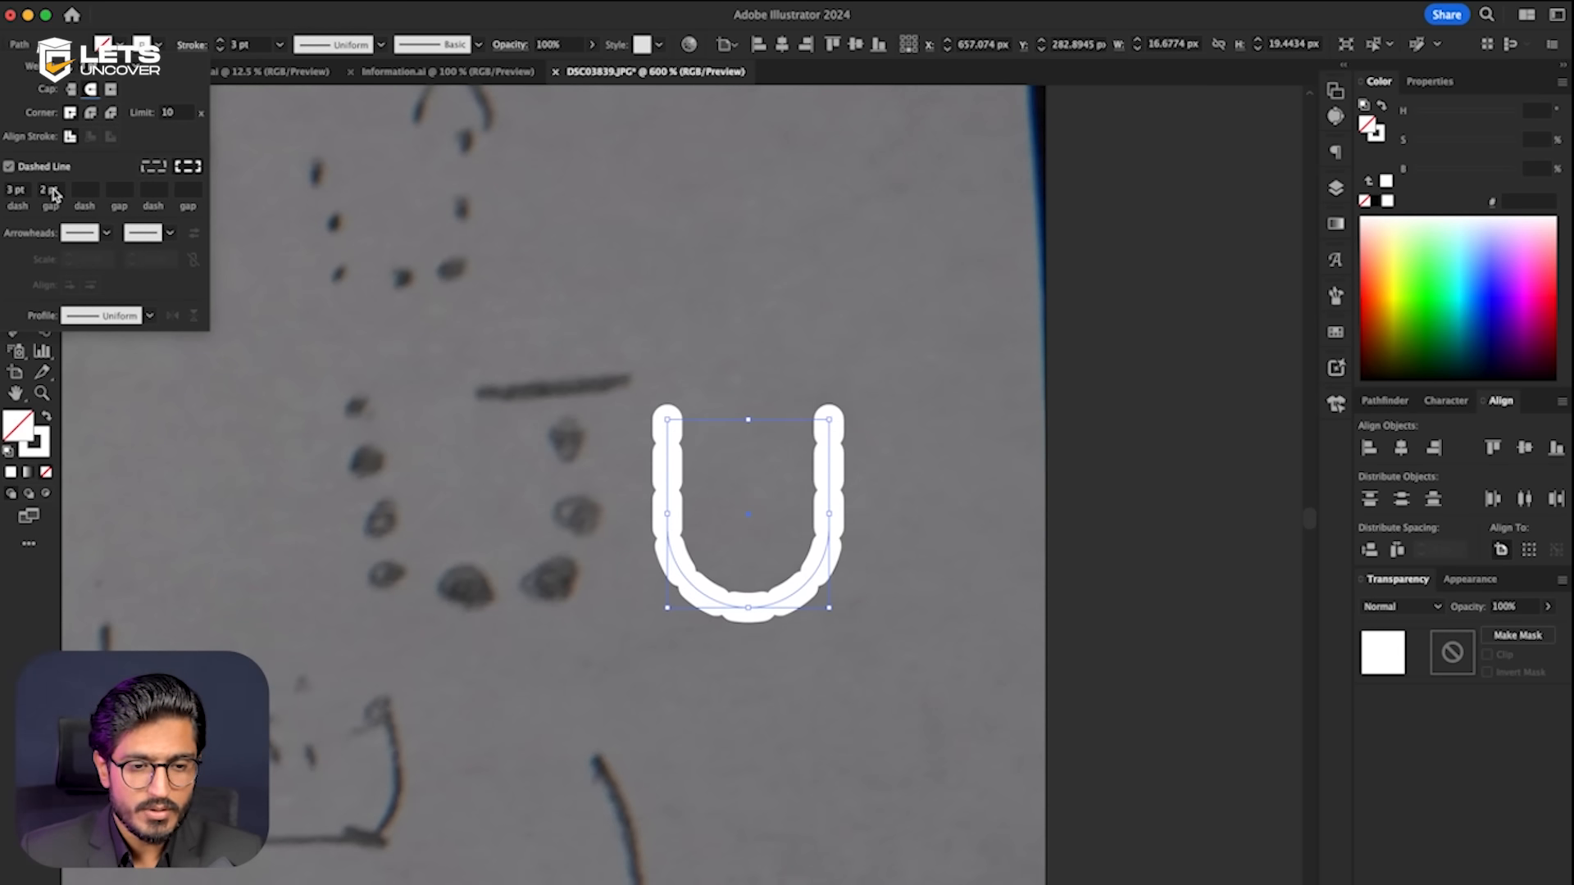
- Set the dash length to 0 pt and adjust the gap until the U becomes closely spaced, separate round dots
key("Down")
key("Down")
key("Down")
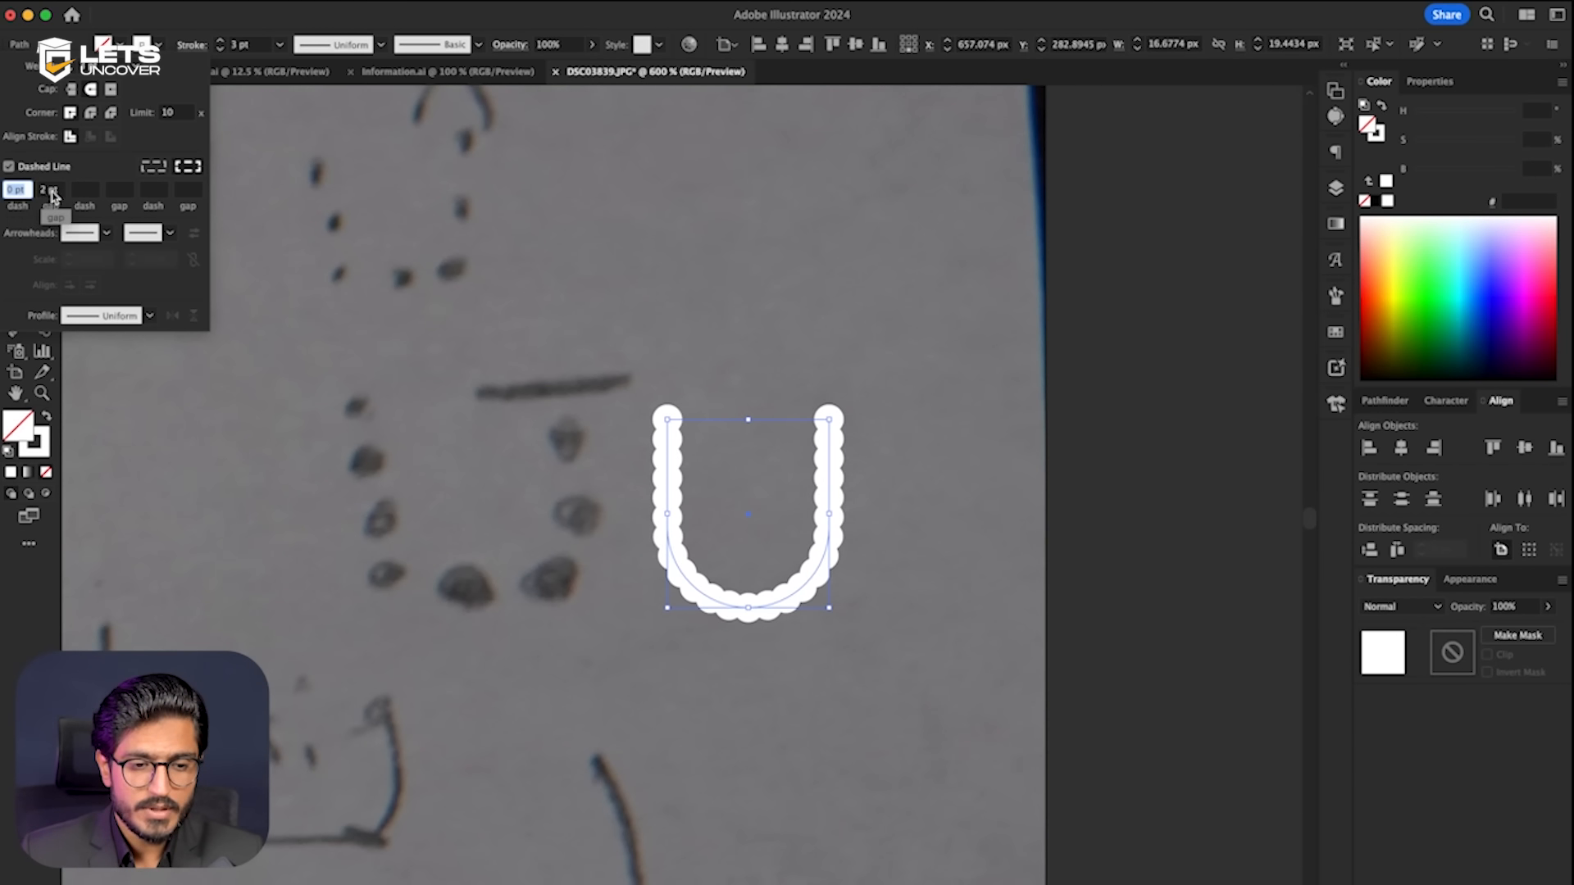
key("Up")
key("Up")
key("Up")
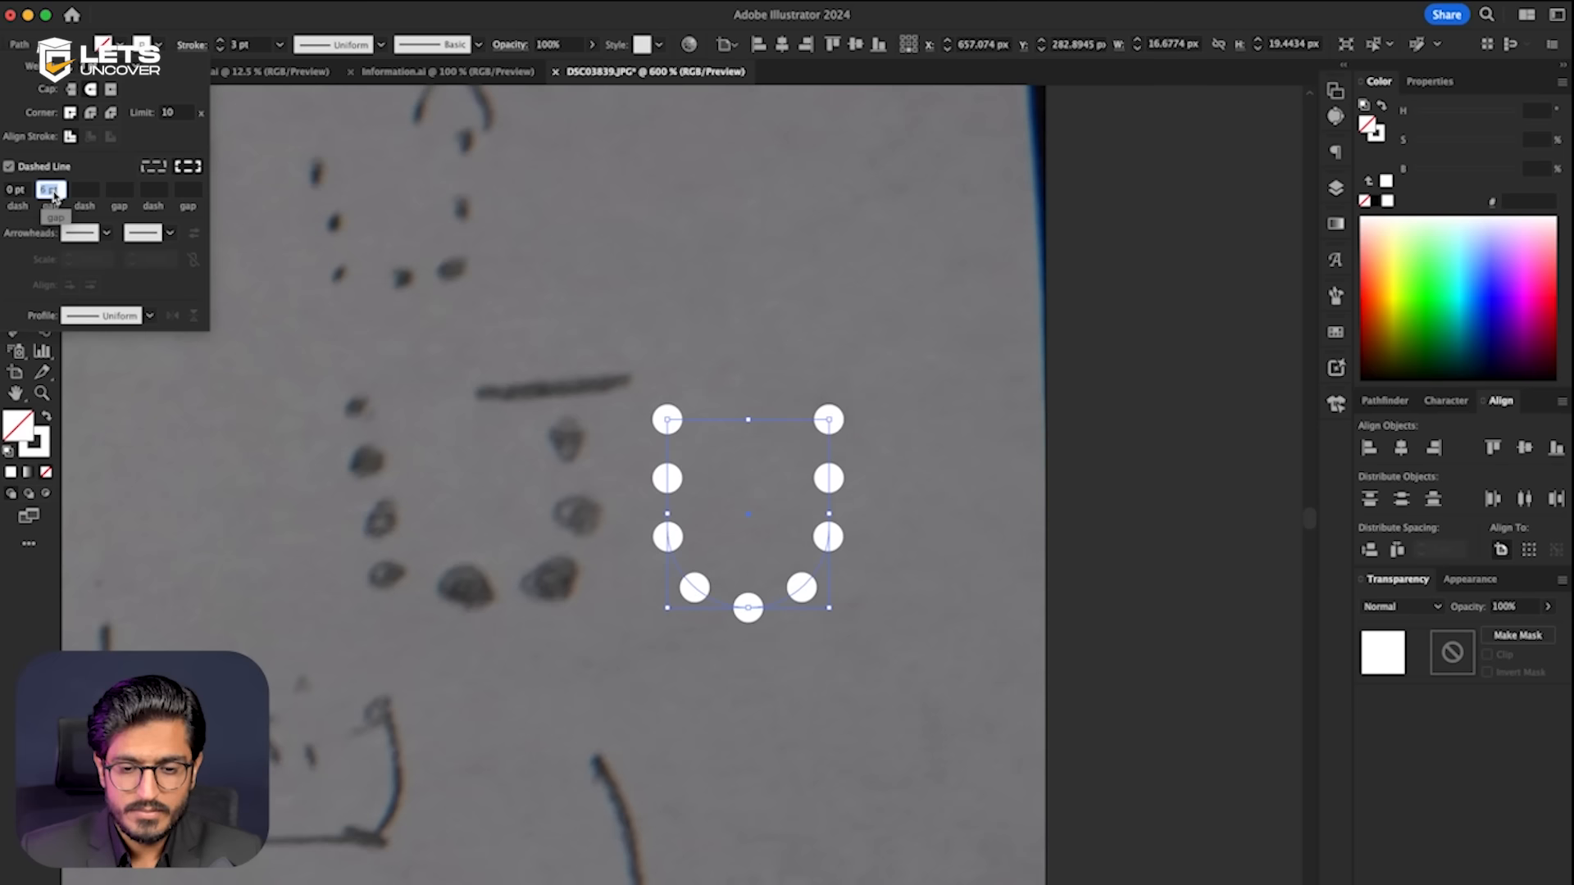
key("Down")
key("Down")
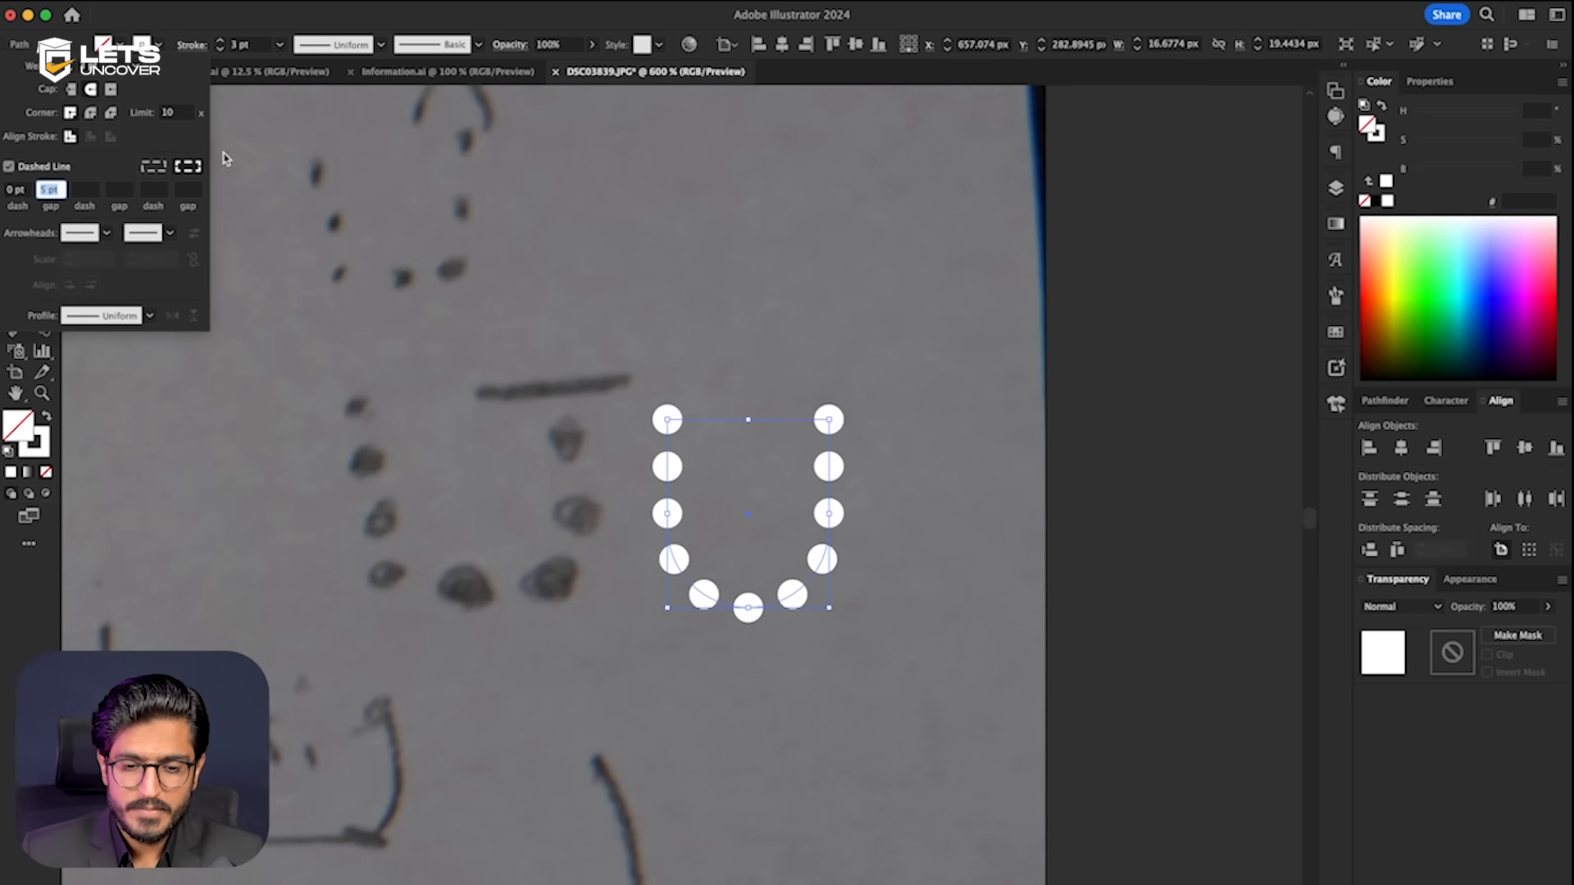
left_click(659, 307)
scroll(680, 385, "up", 2)
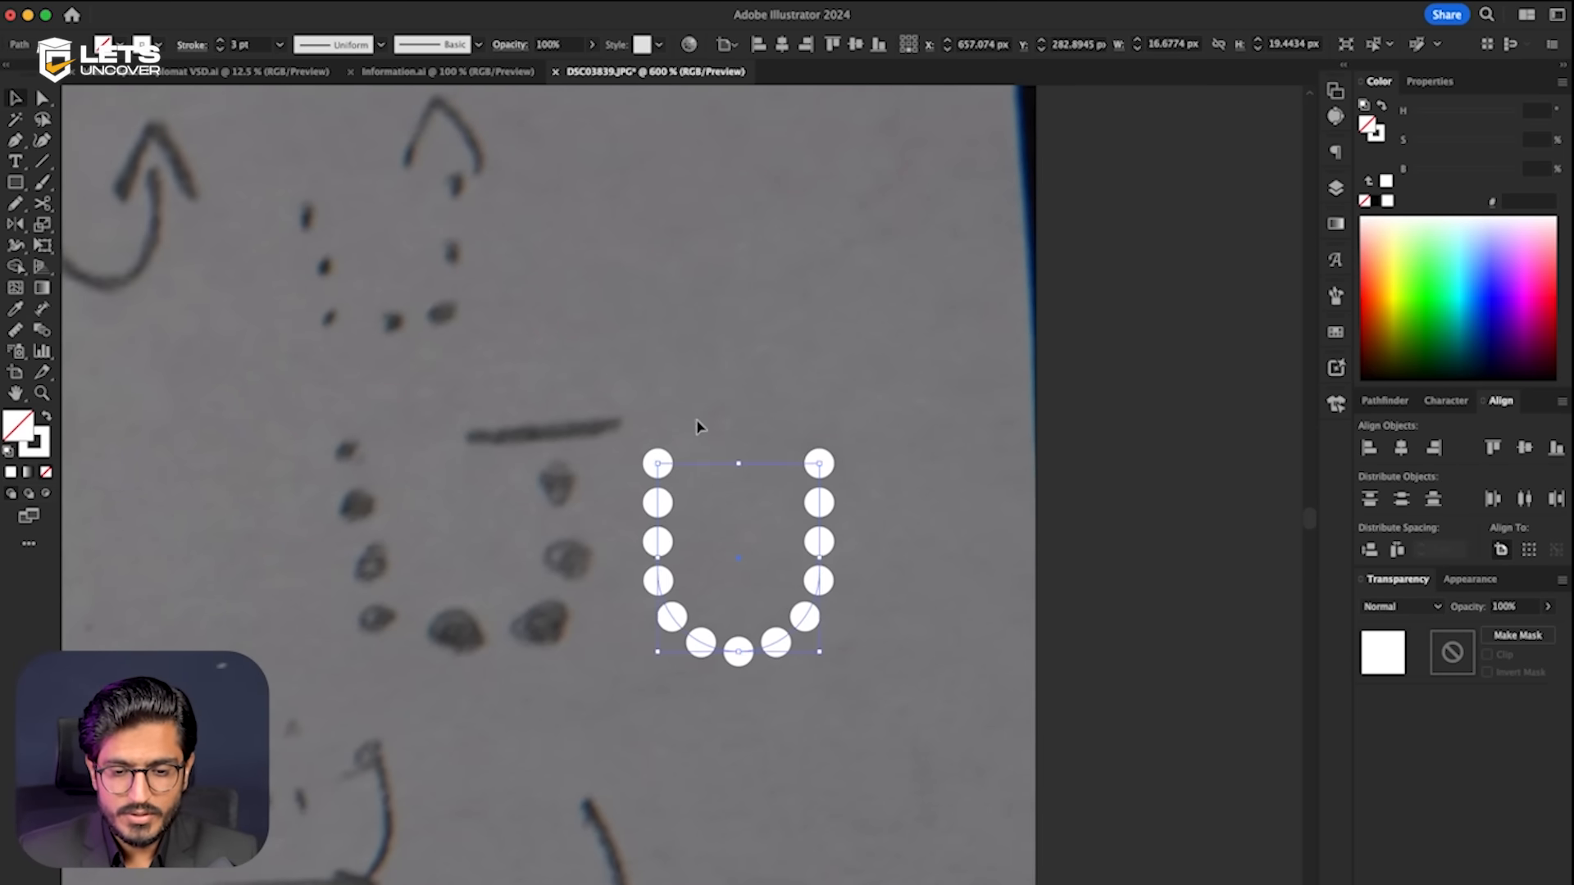
- Draw a horizontal line across the top end of the dotted U's right arm as the T's crossbar
left_click(707, 431)
scroll(823, 480, "up", 1)
scroll(869, 510, "up", 2)
scroll(902, 529, "up", 1)
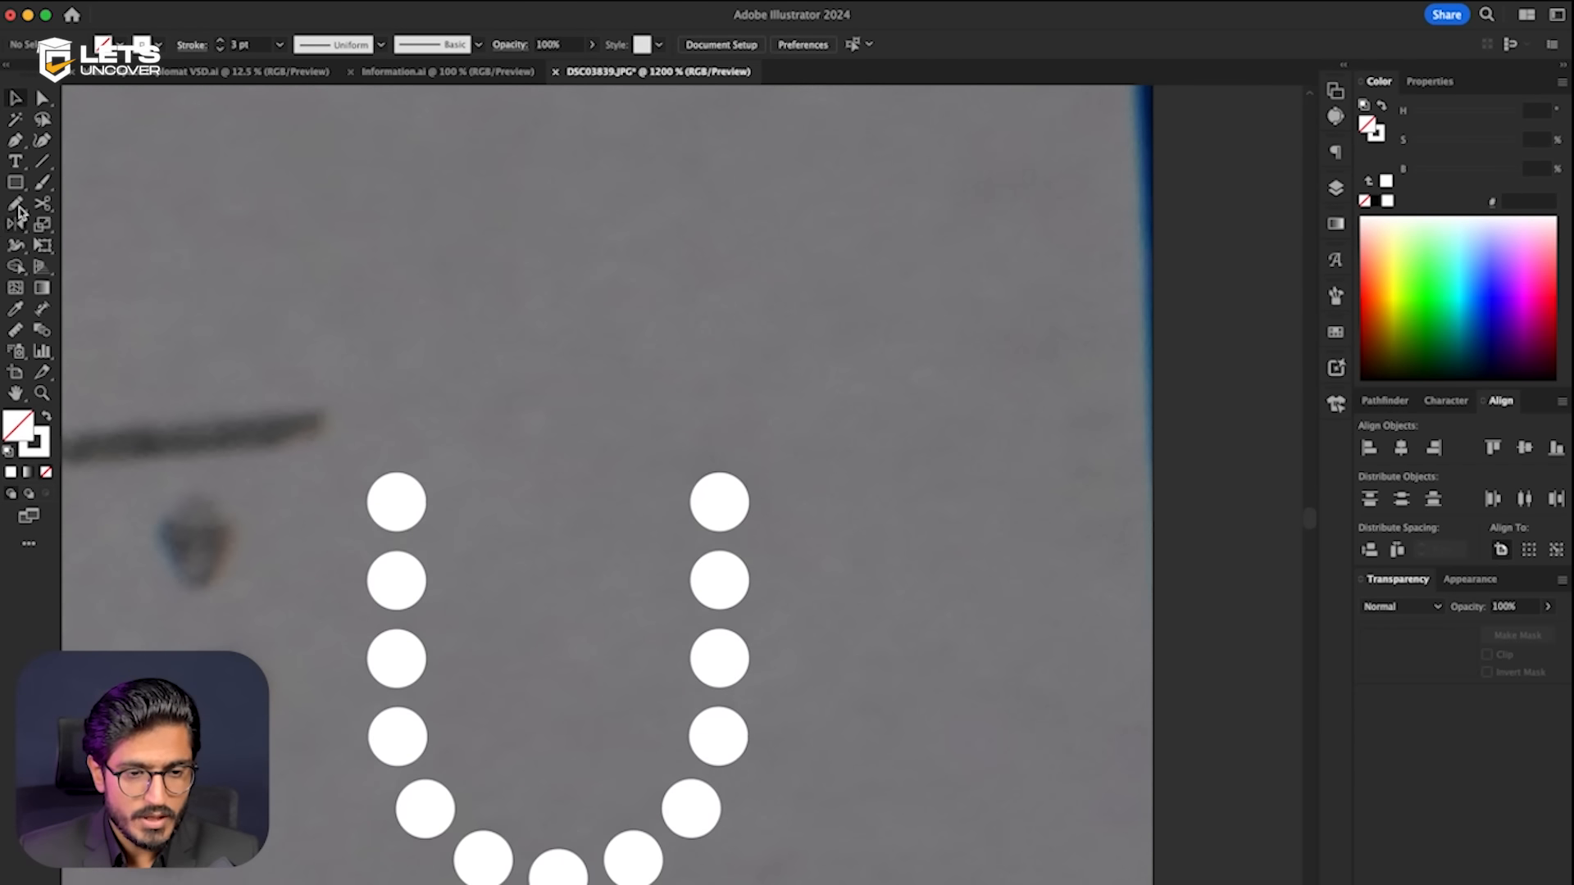
left_click_drag(605, 501, 886, 502)
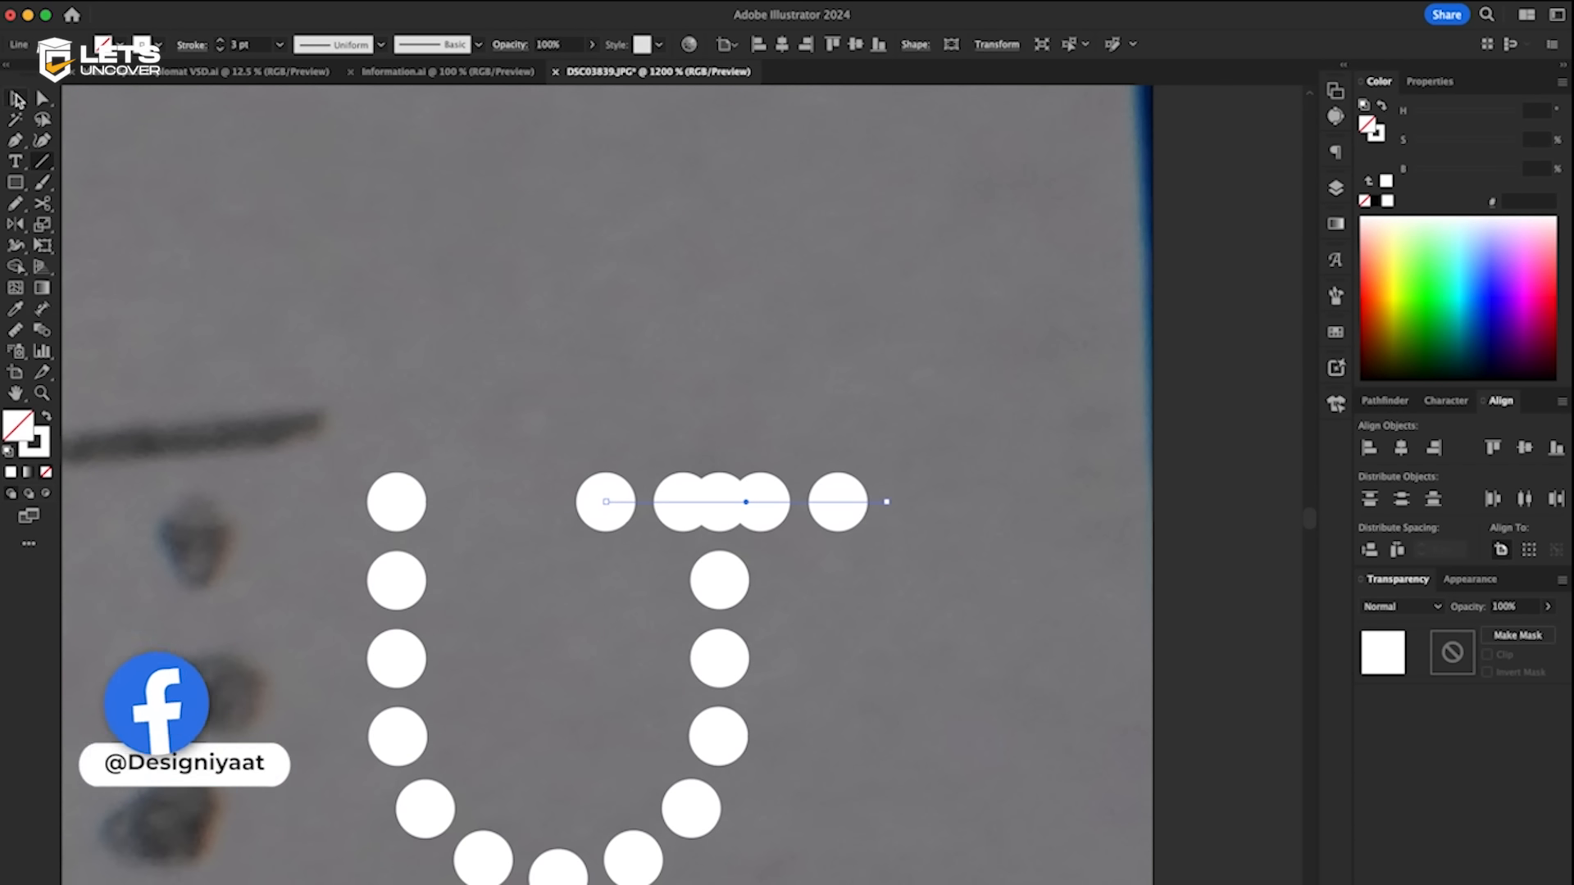
key("v")
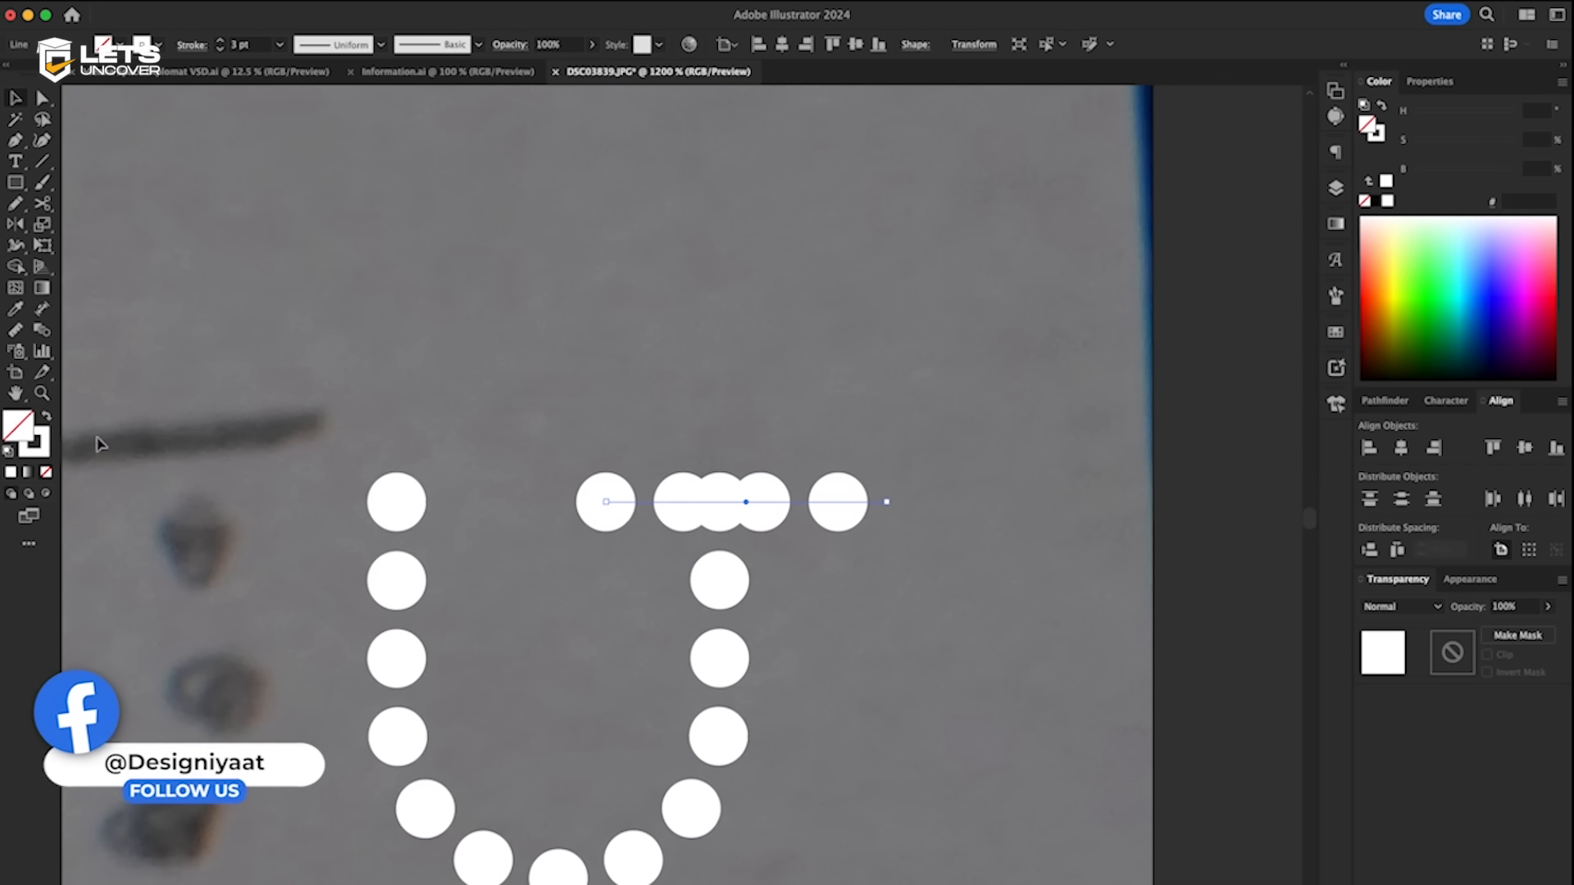
- Turn the dotted crossbar into a solid line and shift it slightly left so it centres on the right arm
left_click(190, 45)
left_click(10, 167)
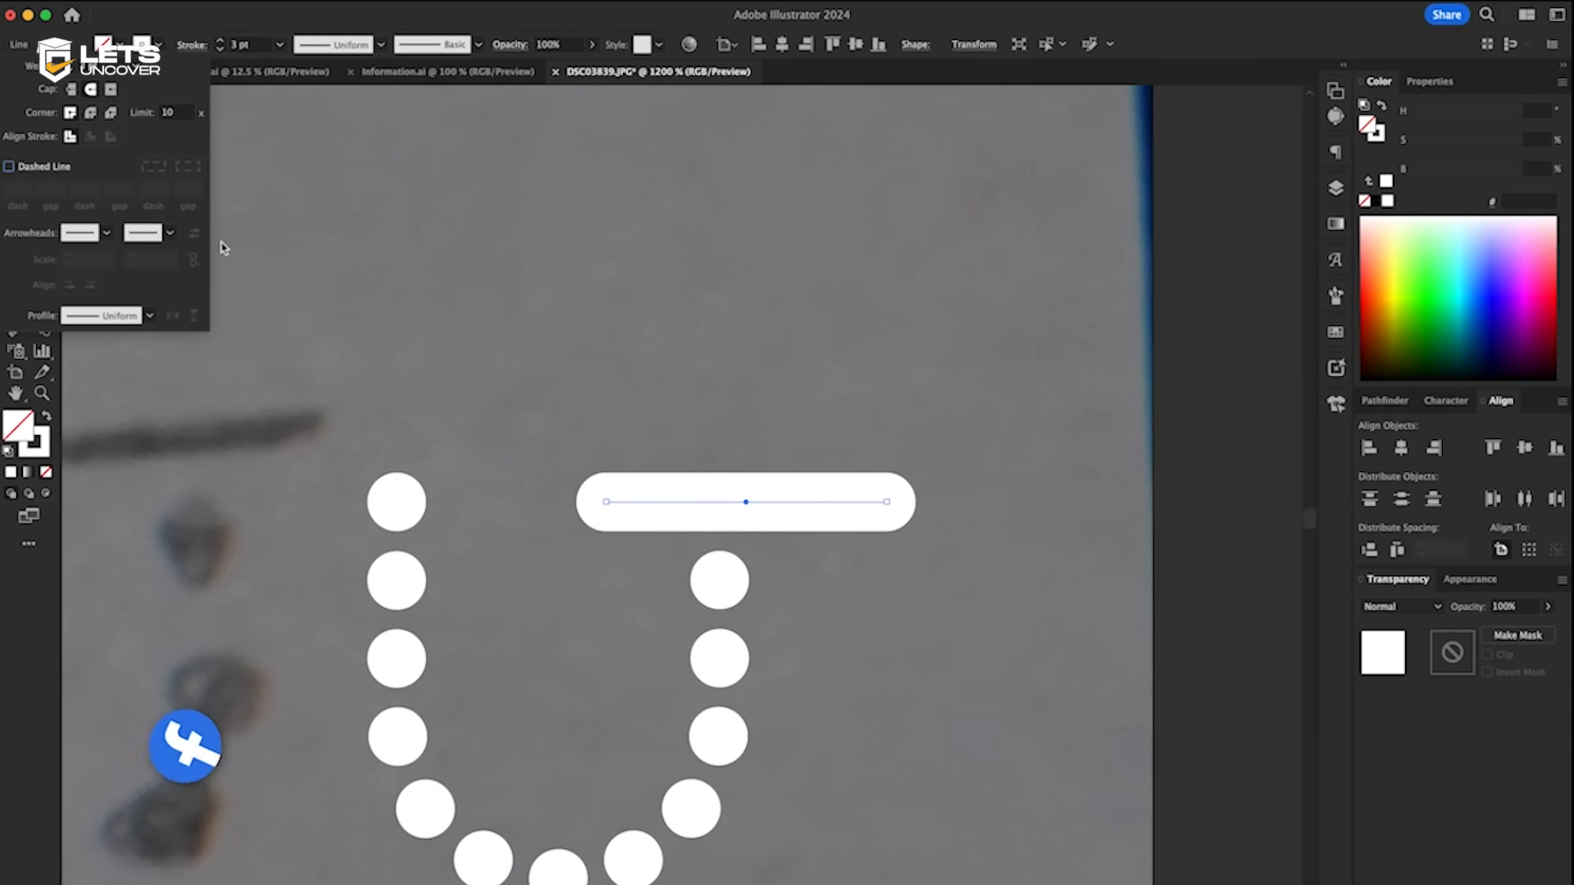
scroll(751, 521, "up", 1)
left_click_drag(728, 497, 710, 498)
scroll(840, 594, "down", 10)
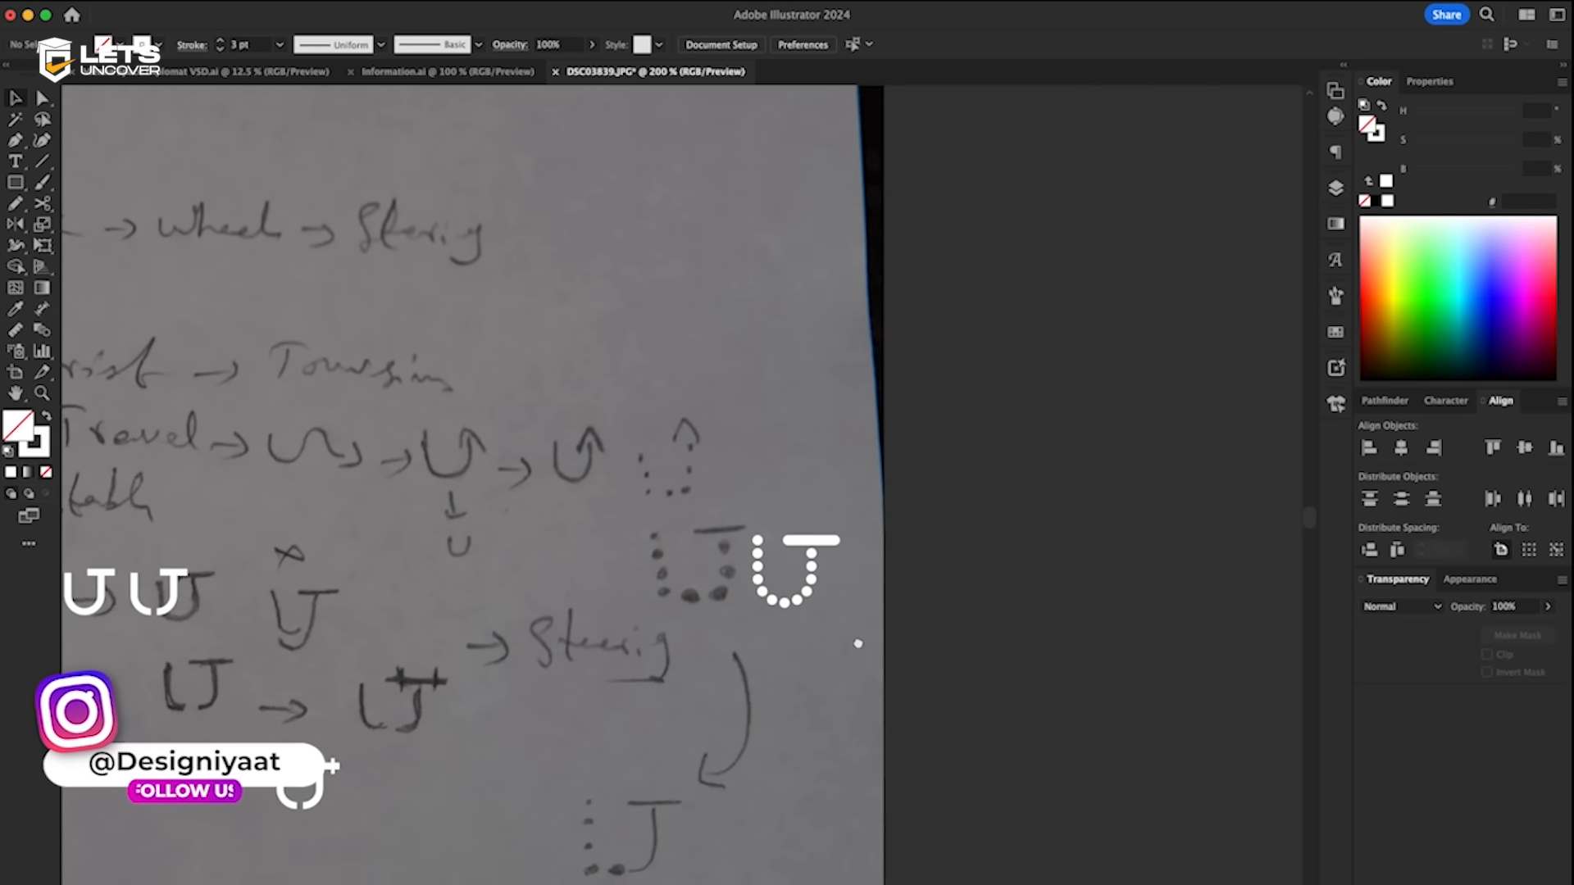
- Duplicate the dotted U with its solid crossbar beside the half-dotted UT sketch
scroll(960, 596, "up", 3)
left_click(970, 510)
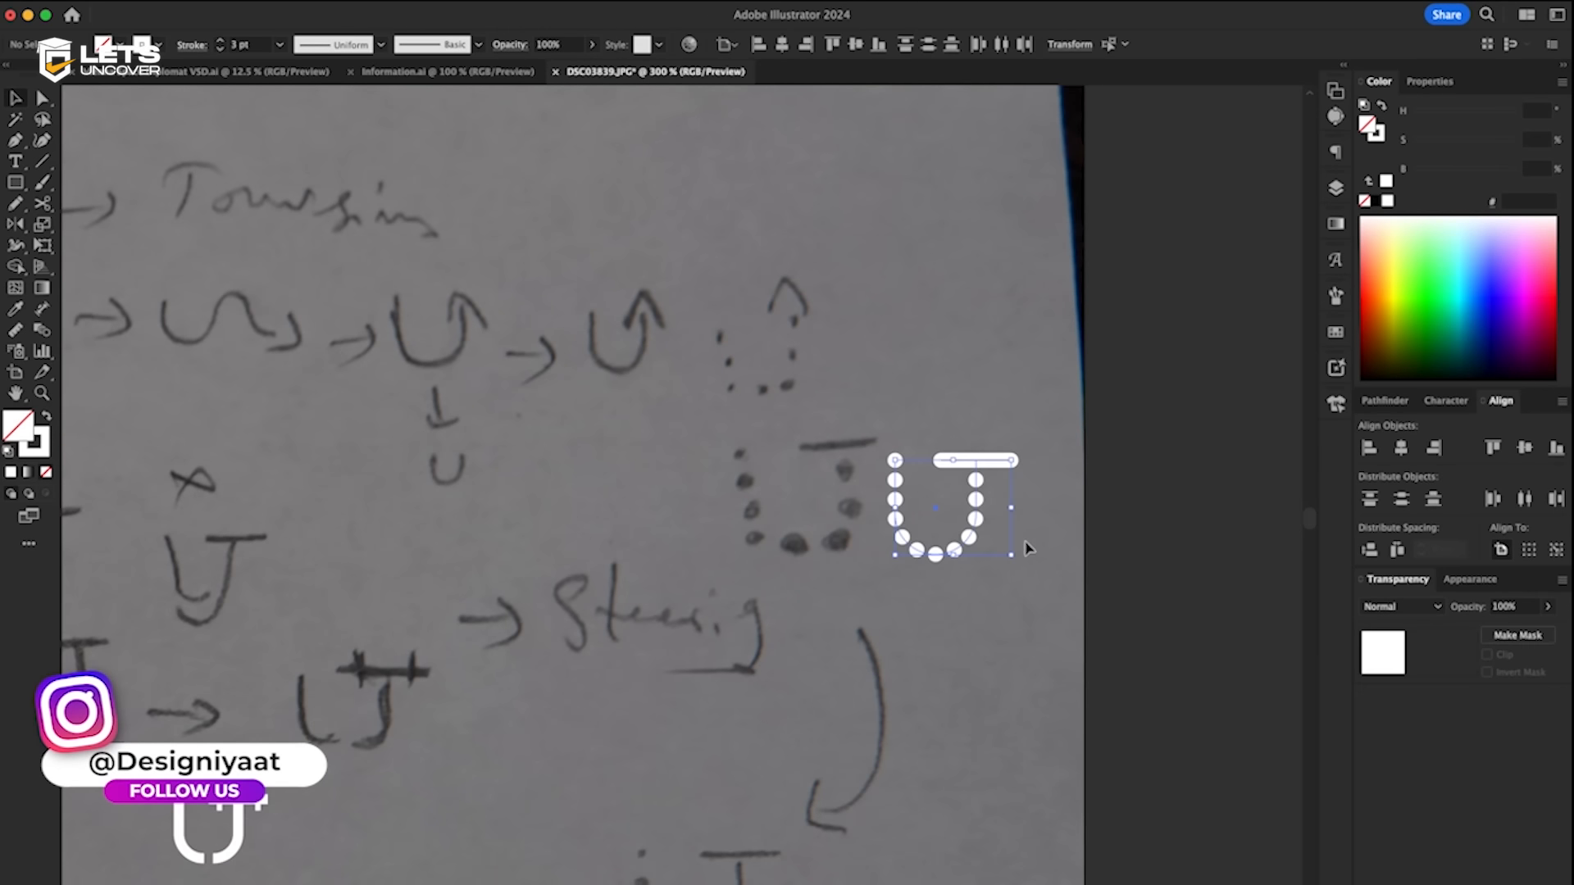
scroll(1019, 545, "up", 2)
left_click(1022, 590)
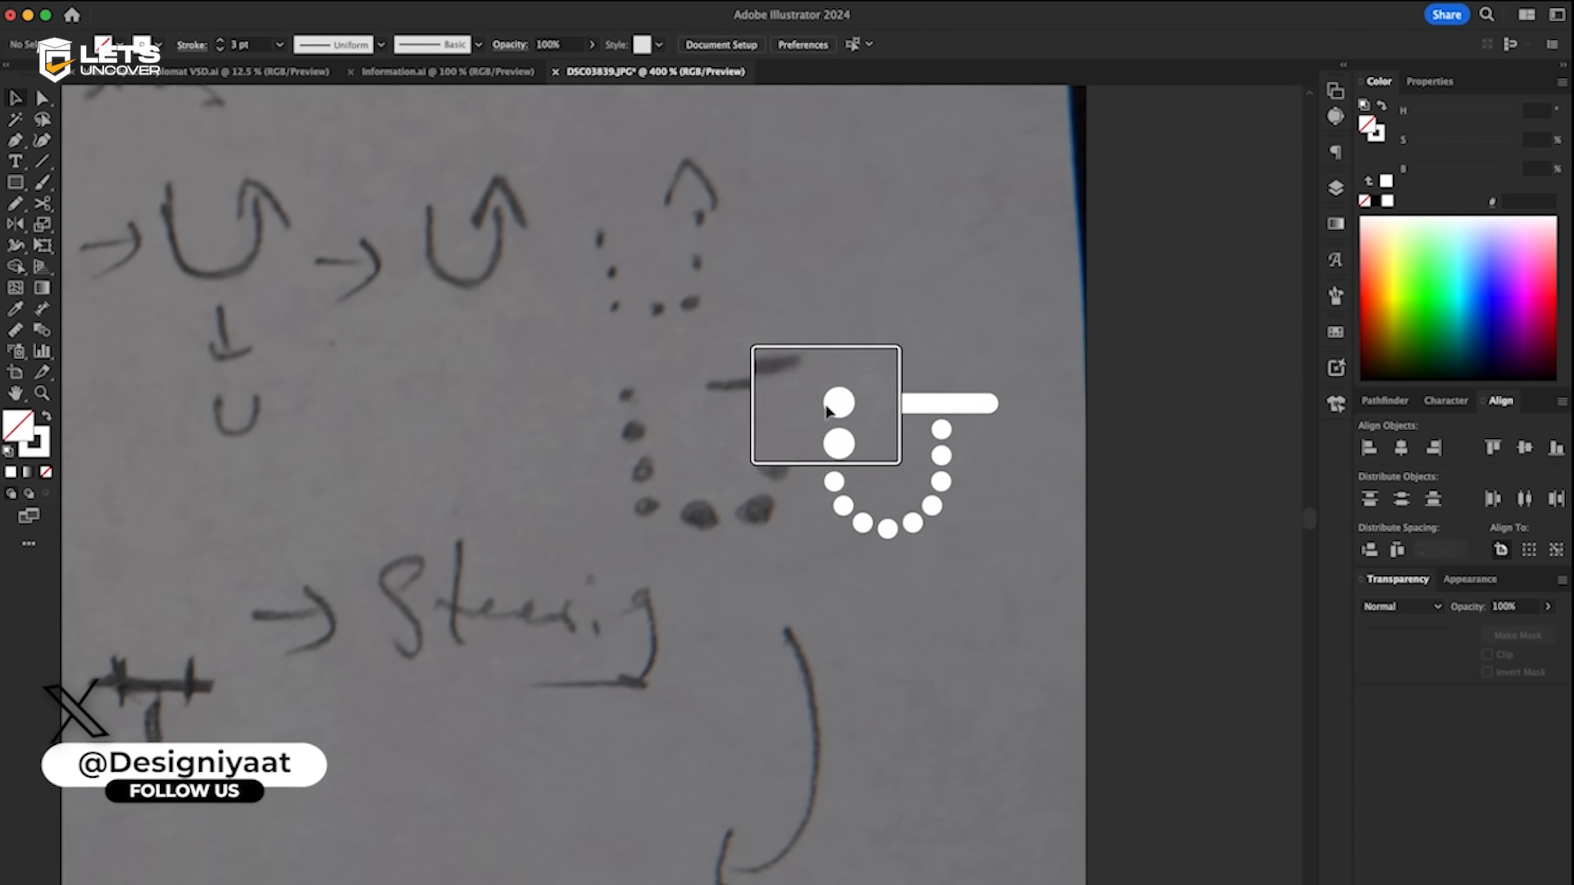
scroll(944, 566, "down", 2)
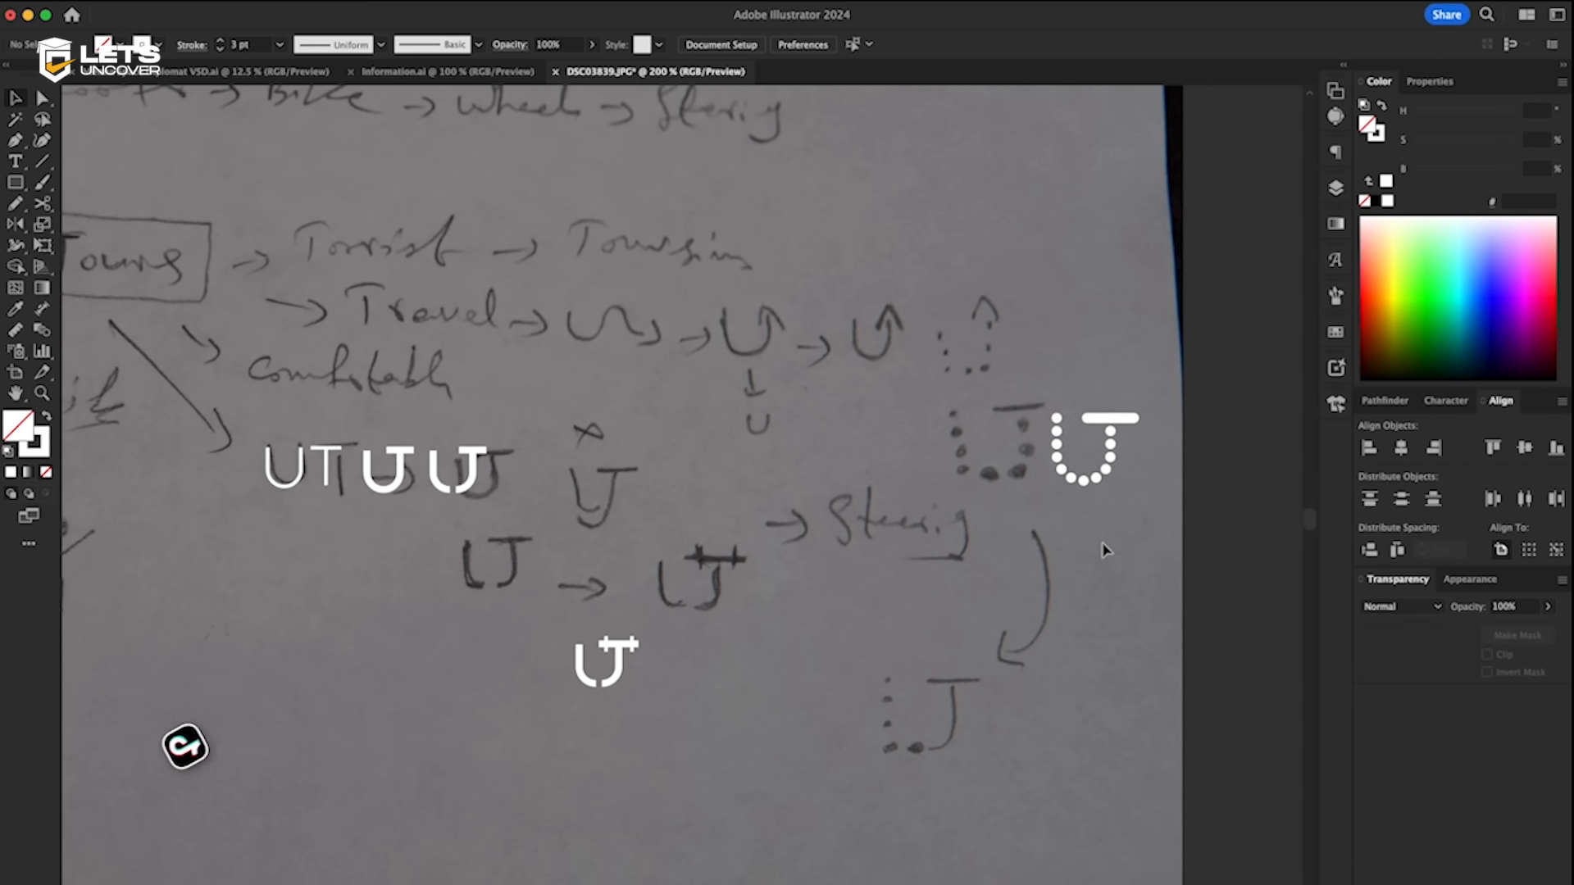
scroll(1125, 529, "up", 1)
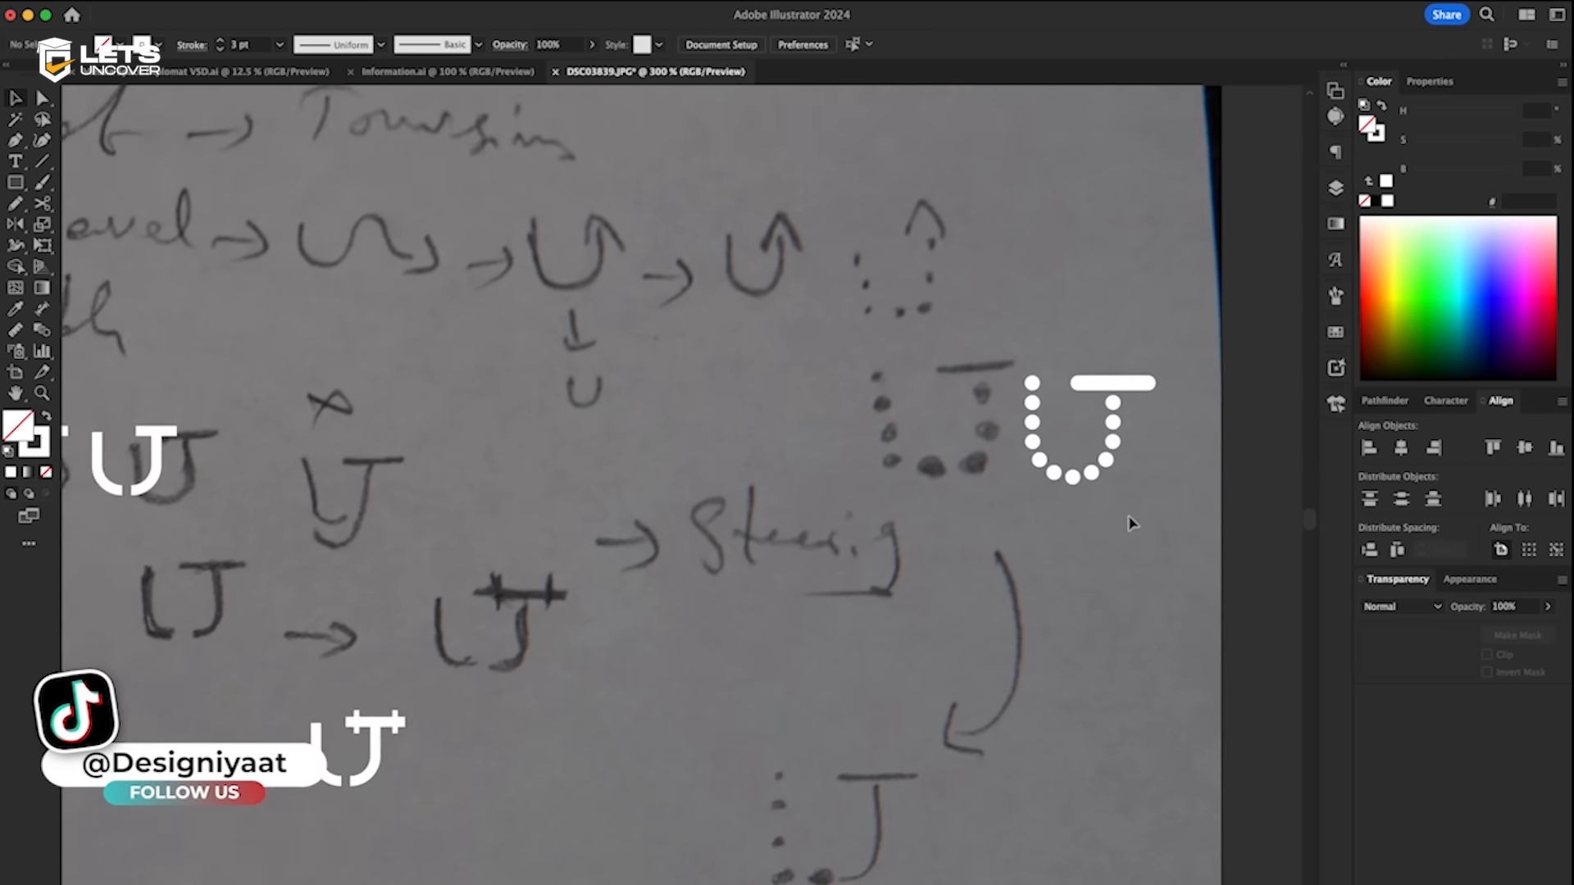
scroll(1131, 524, "right", 1)
left_click_drag(938, 278, 1131, 467)
scroll(1086, 246, "down", 2)
left_click_drag(1083, 293, 805, 584)
scroll(805, 584, "up", 3)
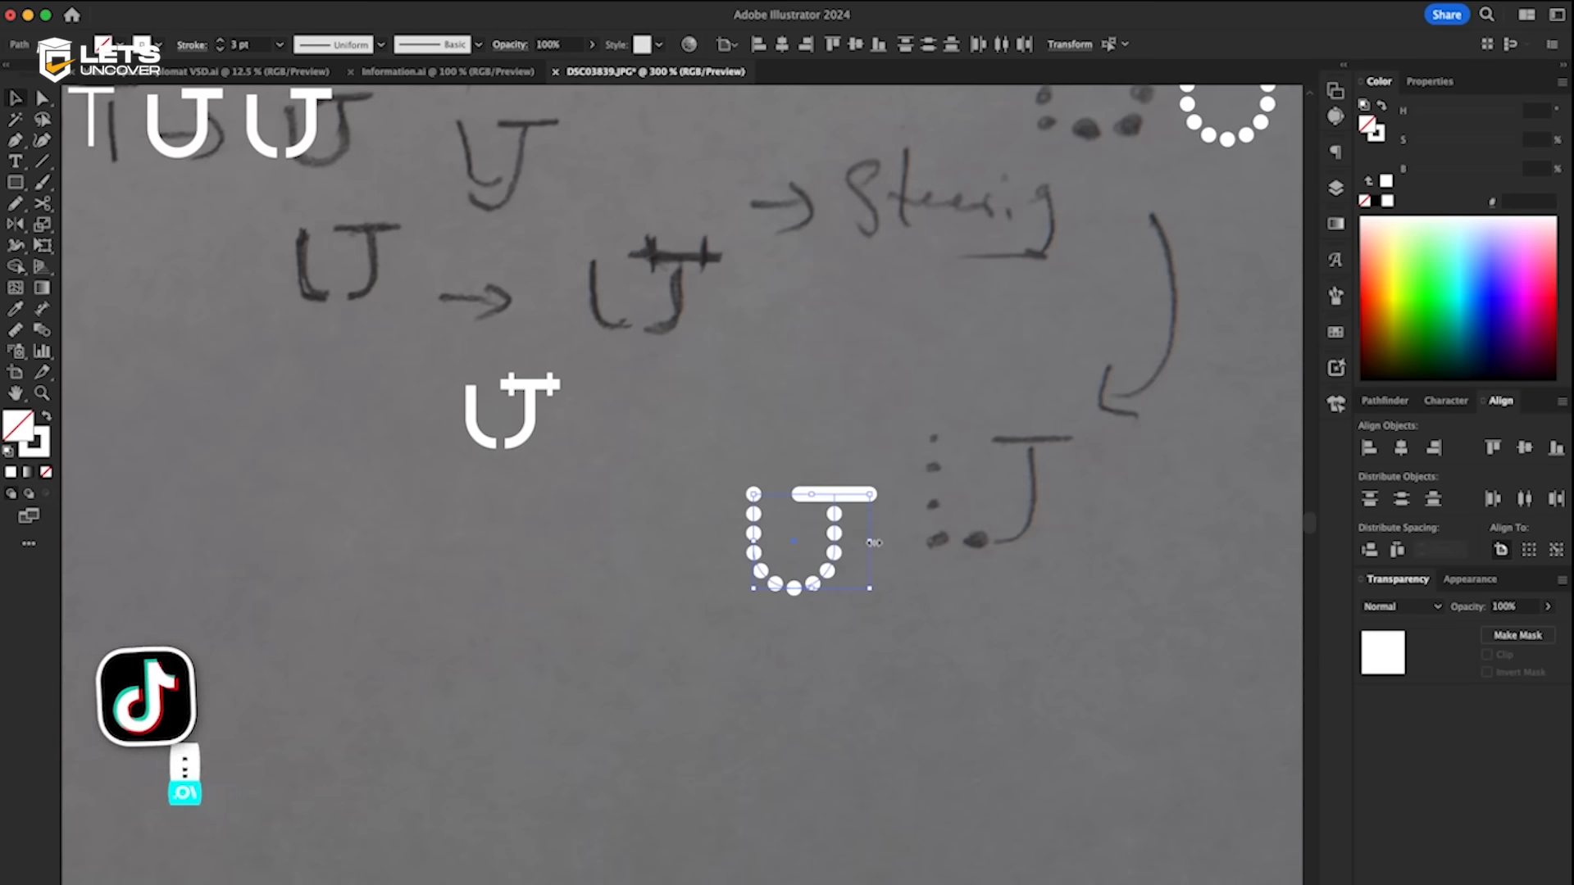
- Split the copy's dotted U path at its bottom centre anchor into two halves
left_click(834, 594)
scroll(835, 594, "right", 1)
scroll(837, 590, "up", 3)
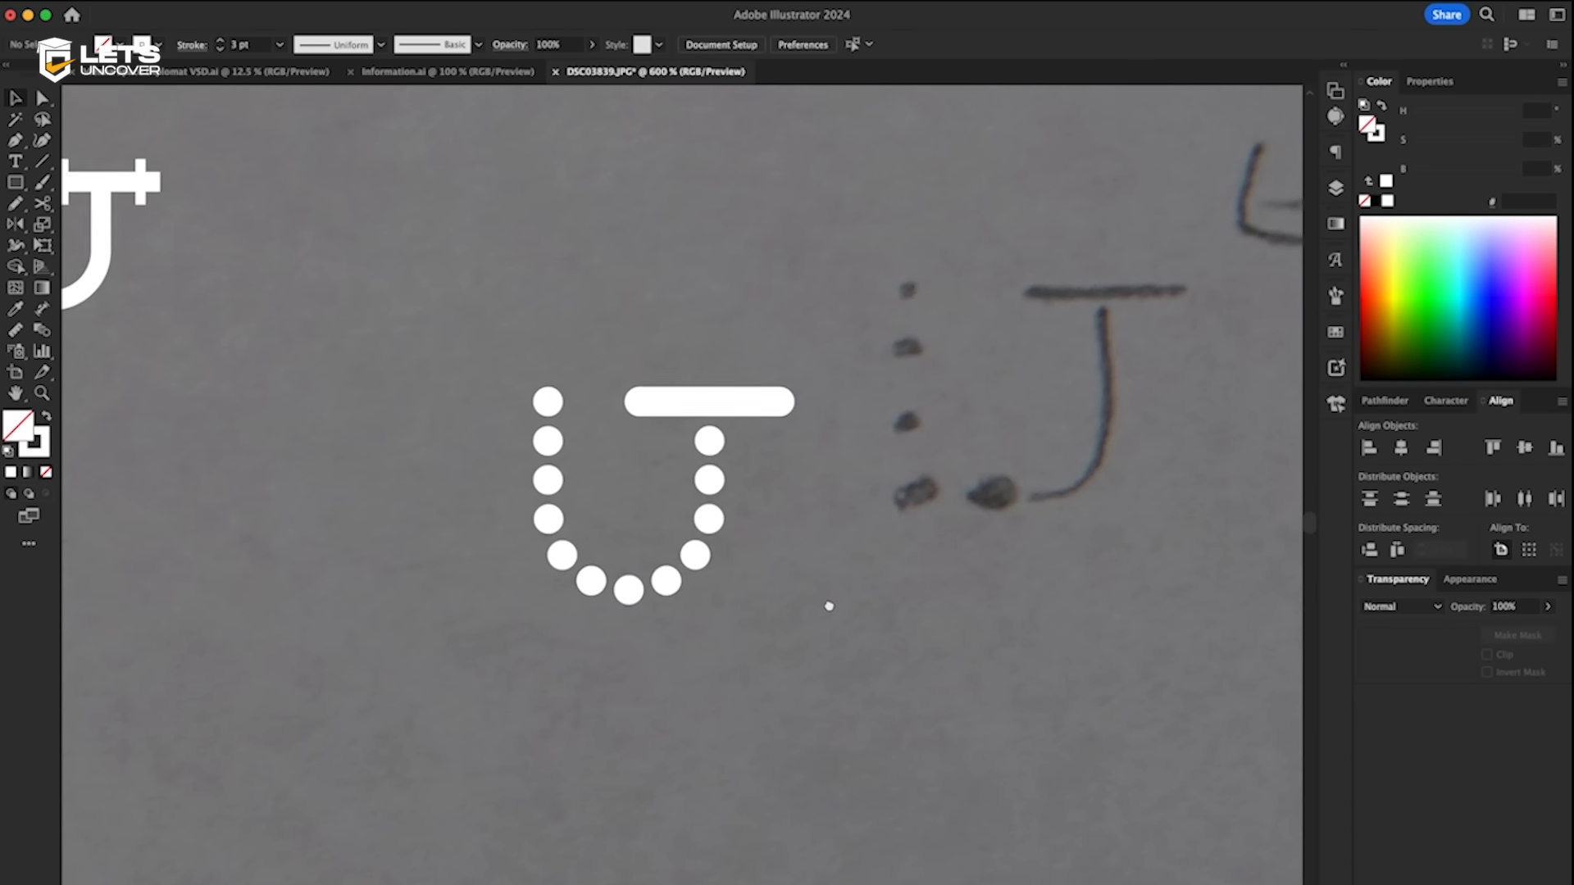
scroll(840, 584, "left", 1)
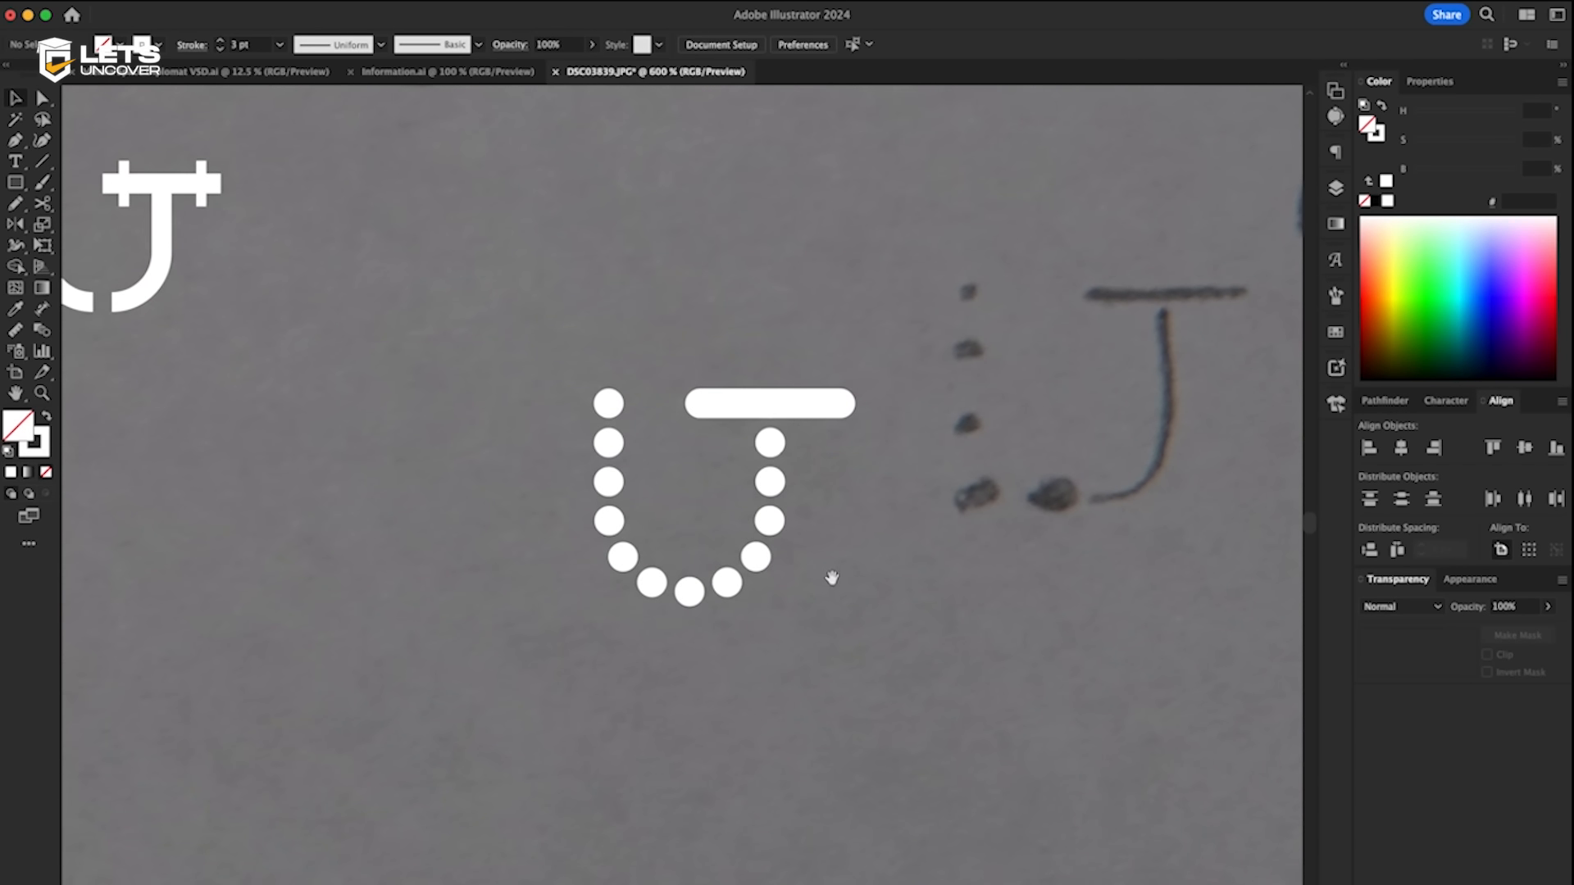
scroll(829, 583, "up", 1)
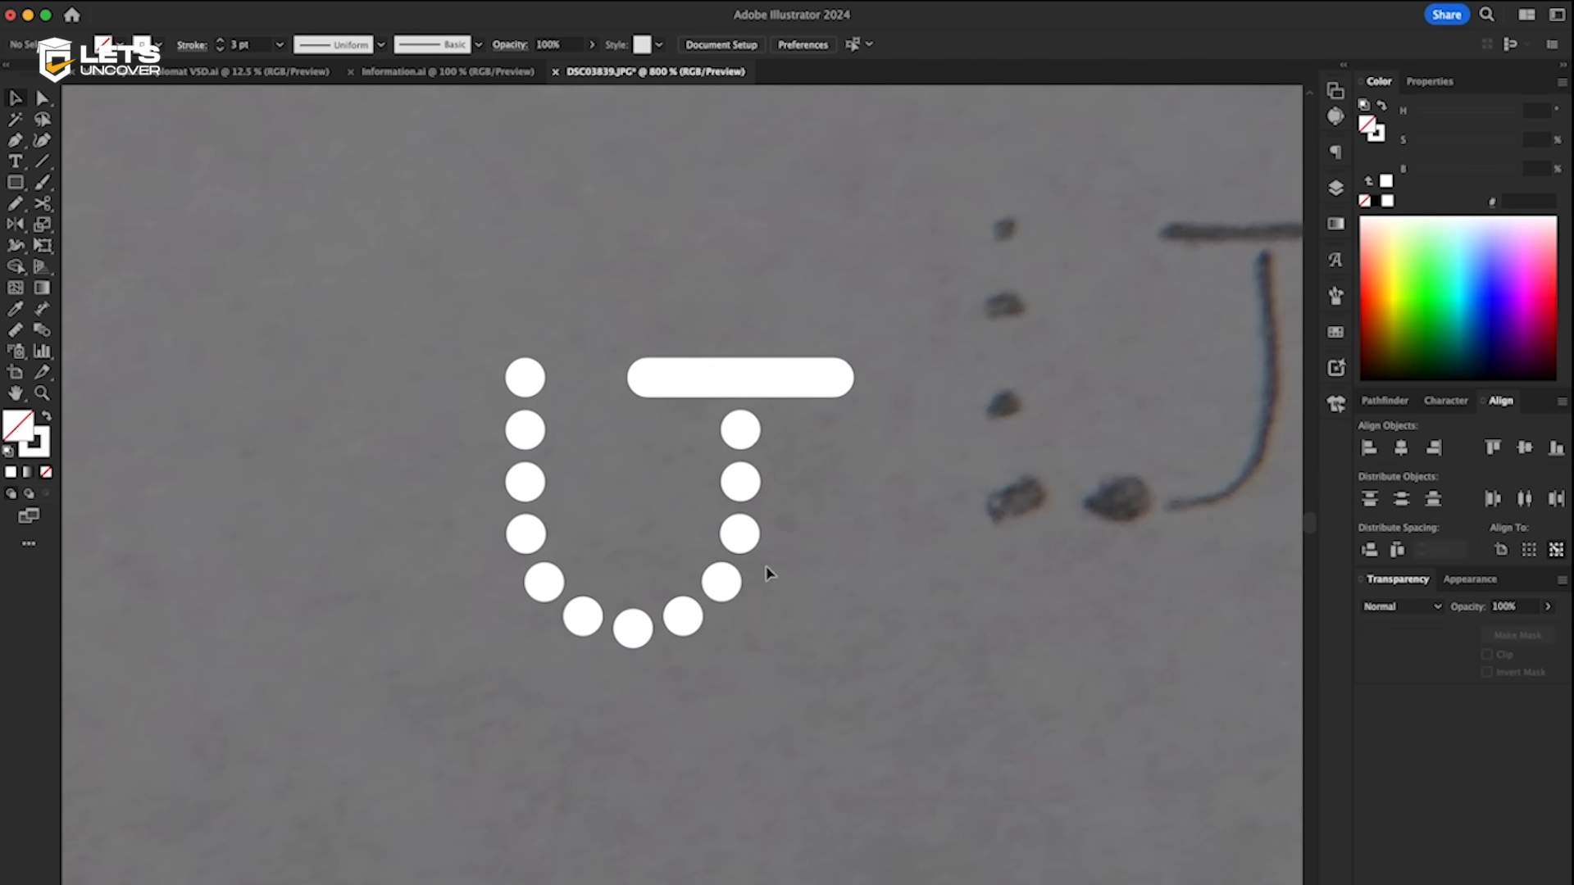
left_click(726, 585)
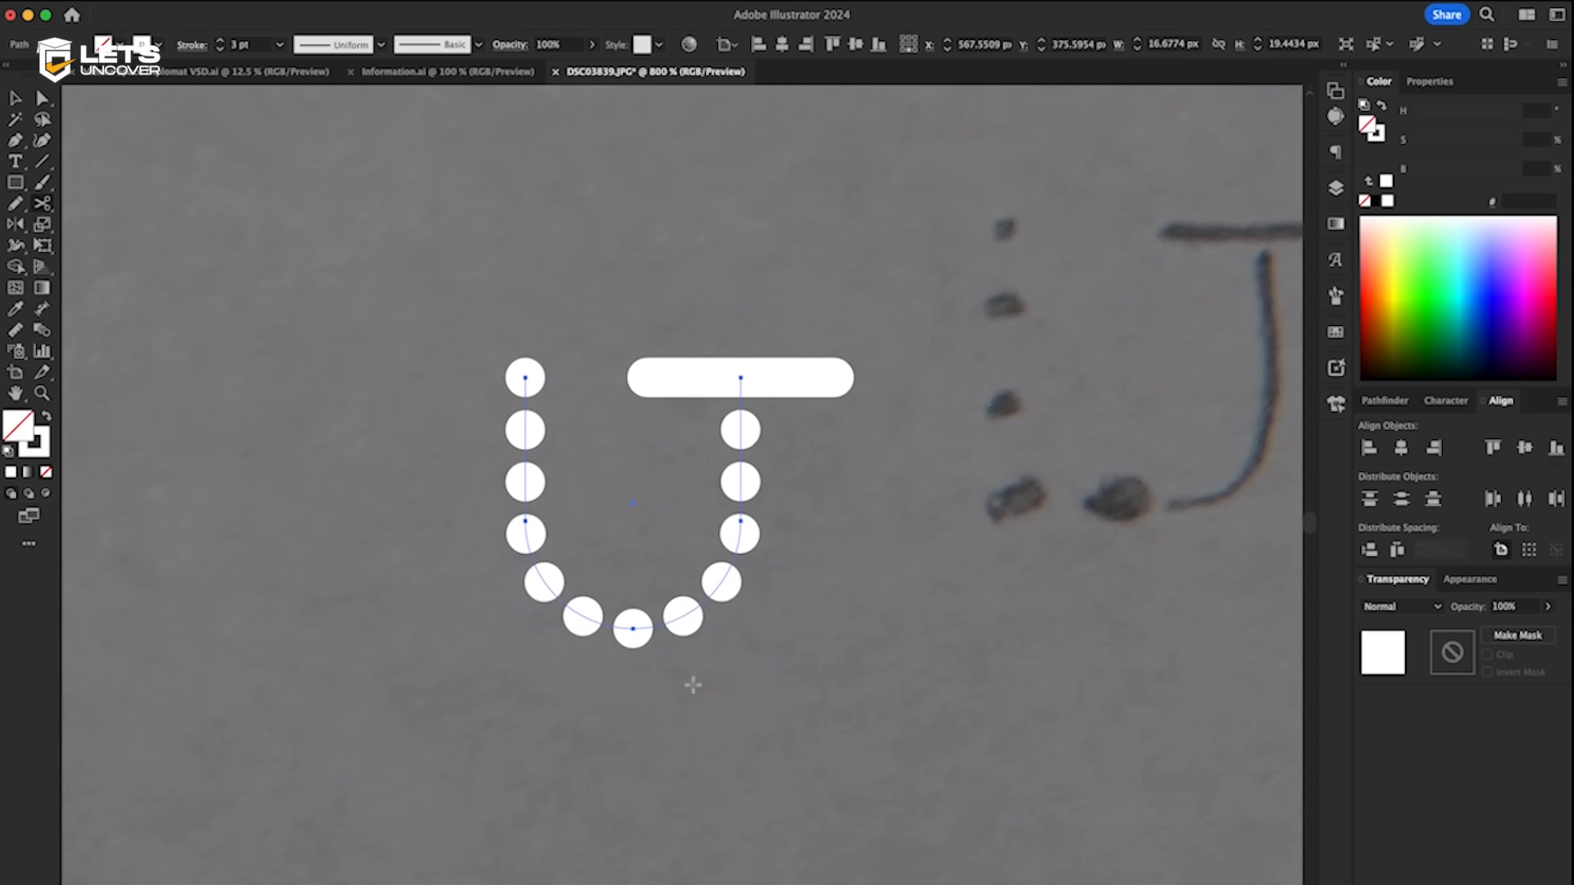
key("super+equal")
left_click(18, 96)
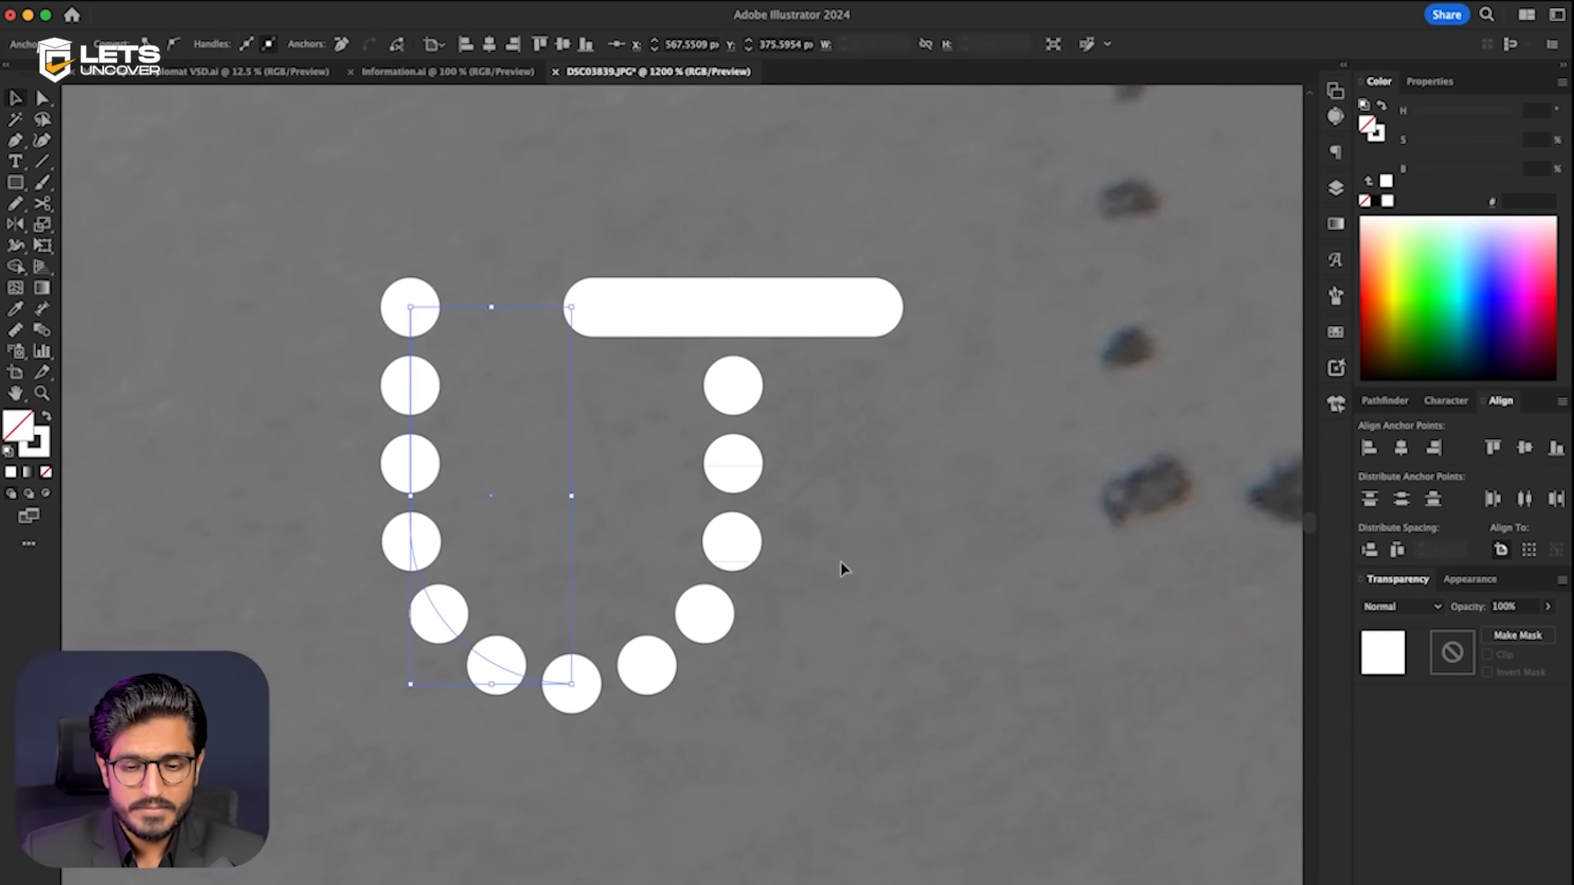
- Remove the dashes from the right half of the split U so it becomes a solid J-shaped stroke
left_click(733, 525)
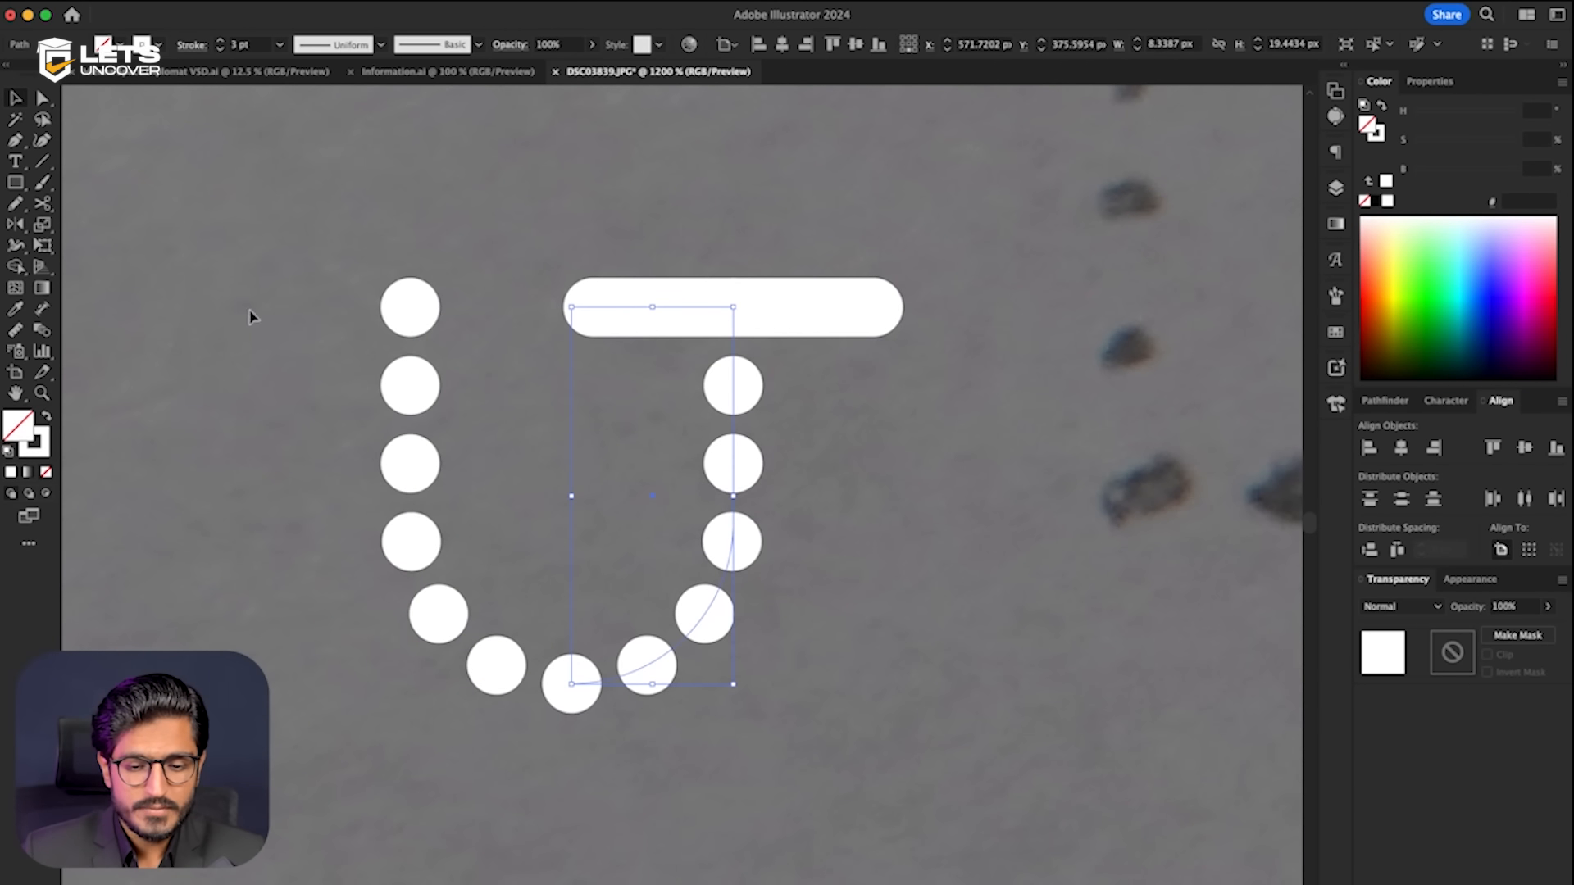
left_click(191, 45)
left_click(9, 167)
left_click(868, 509)
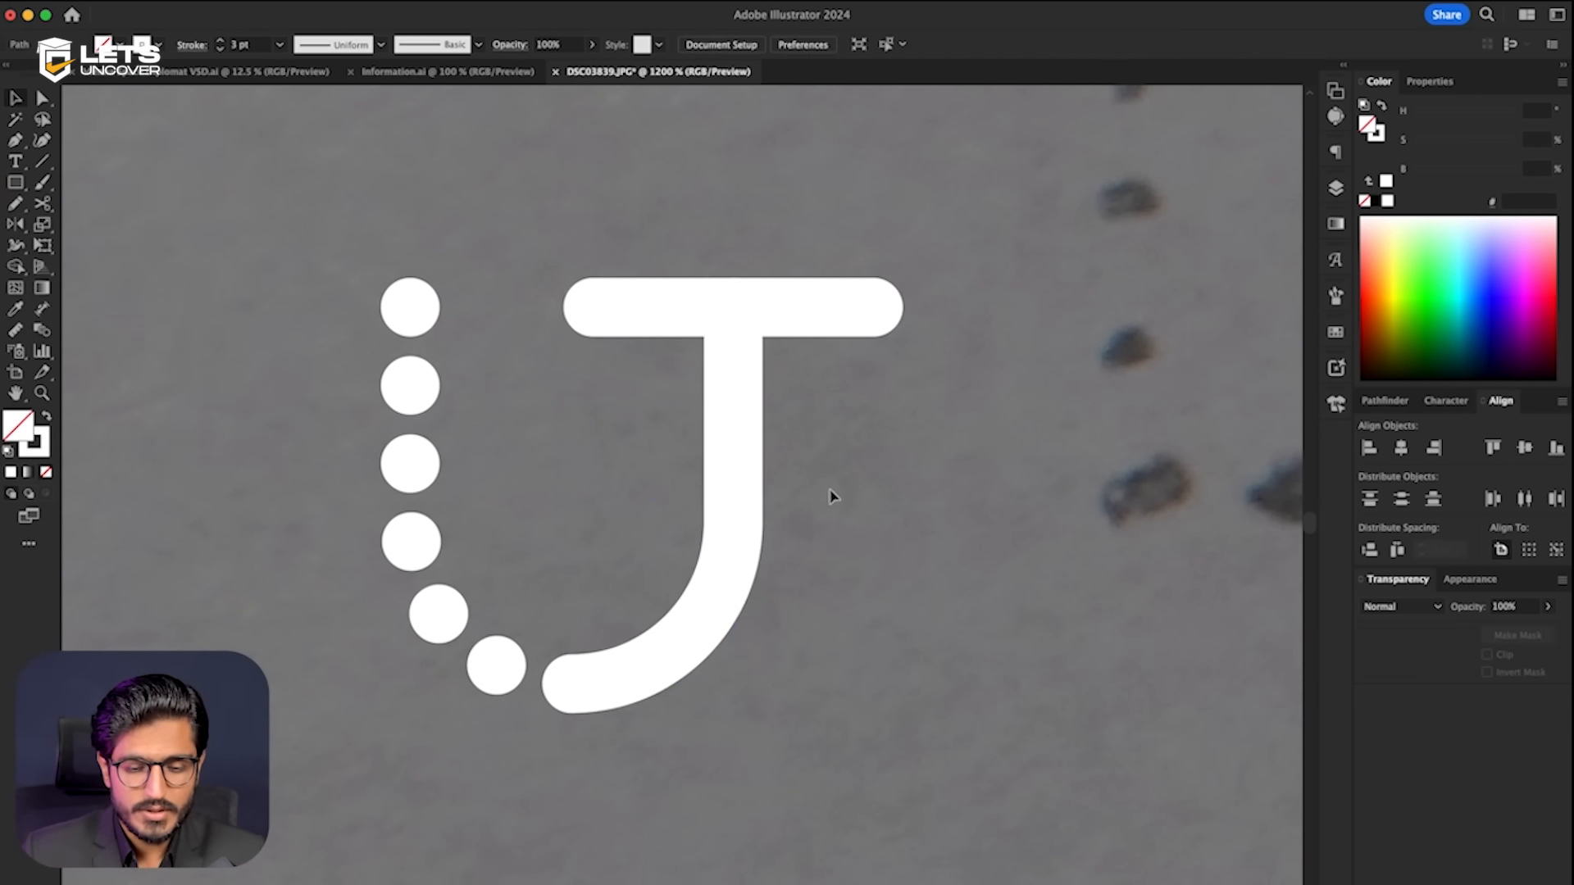
- Duplicate the half-dotted monogram to the left, beneath the small ticked monogram
key("super+minus")
key("super+minus")
key("super+minus")
key("super+minus")
key("super+minus")
key("super+plus")
key("super+plus")
key("super+plus")
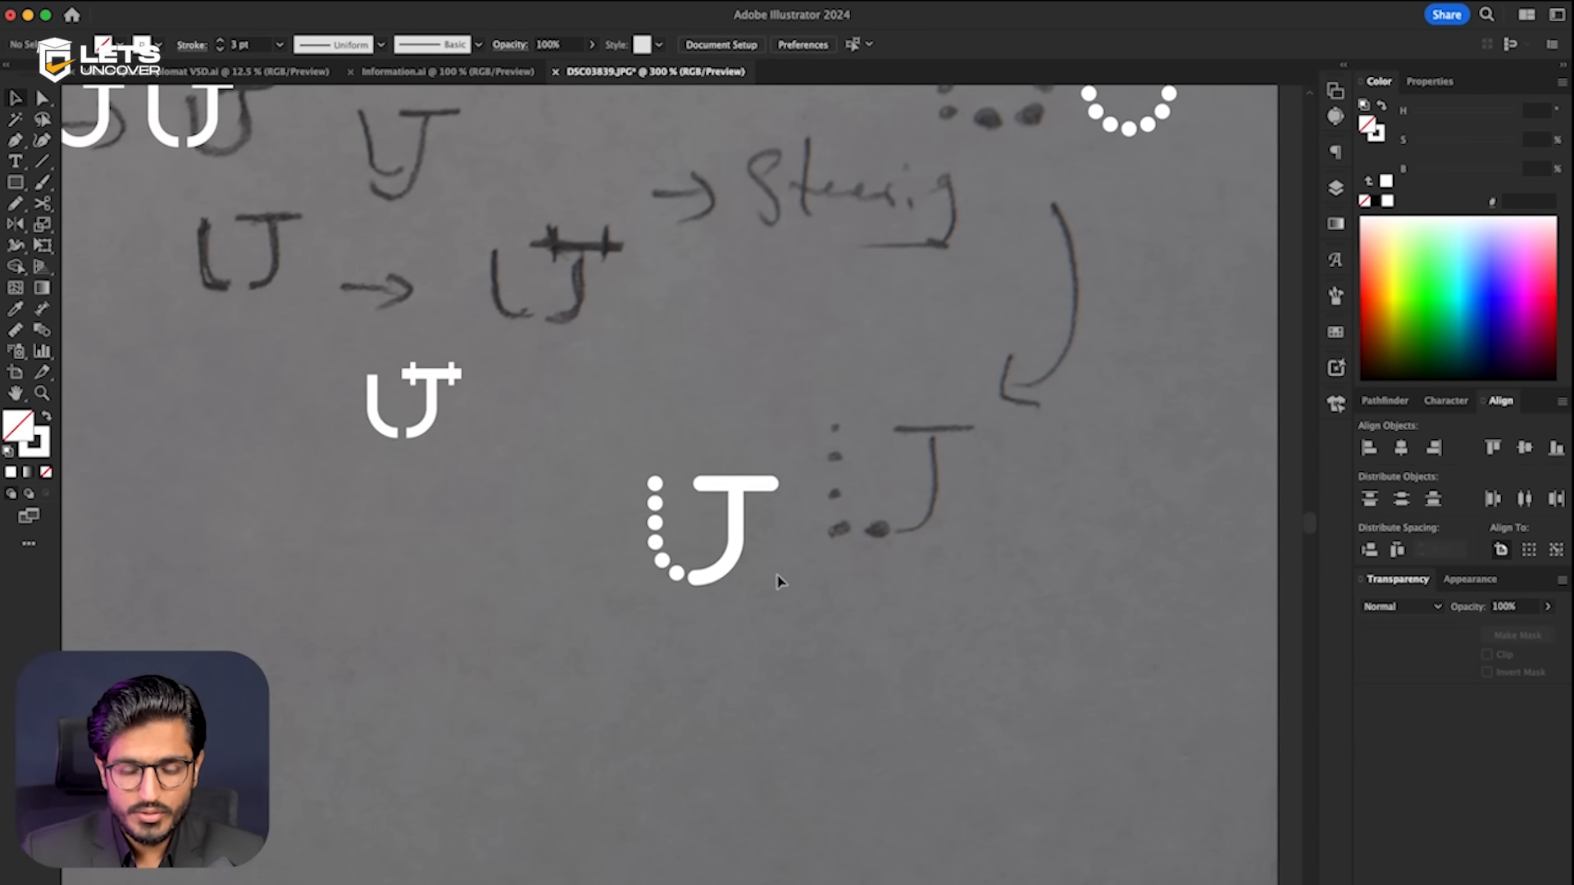
left_click_drag(555, 369, 722, 467)
scroll(891, 580, "down", 1)
left_click(847, 587)
scroll(861, 571, "down", 1)
left_click_drag(861, 571, 640, 585)
scroll(636, 578, "up", 1)
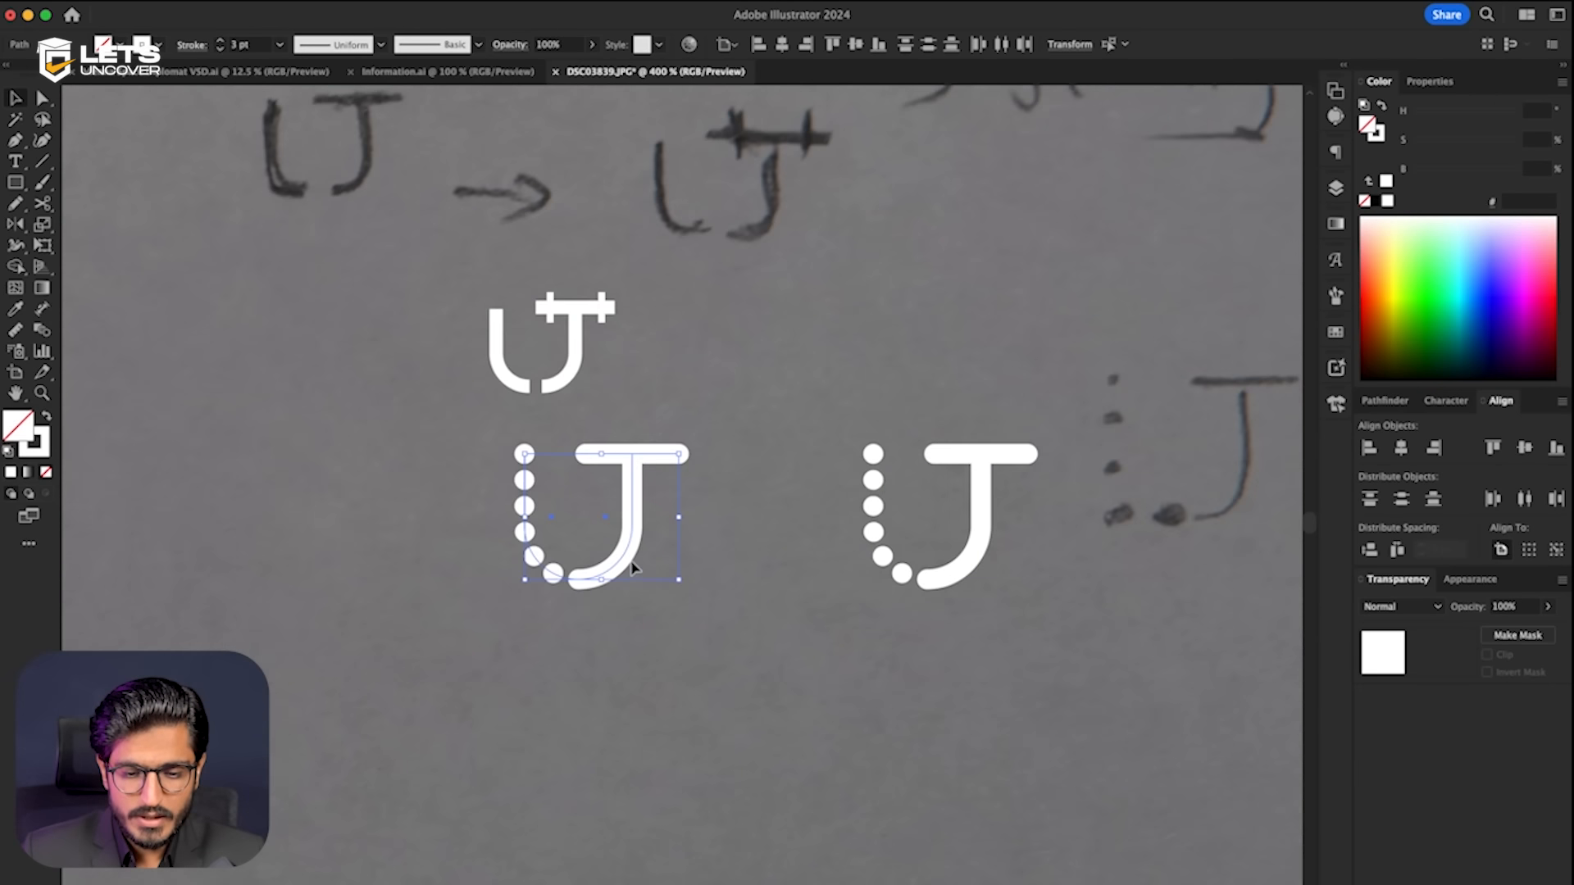
left_click(620, 557)
left_click(605, 575)
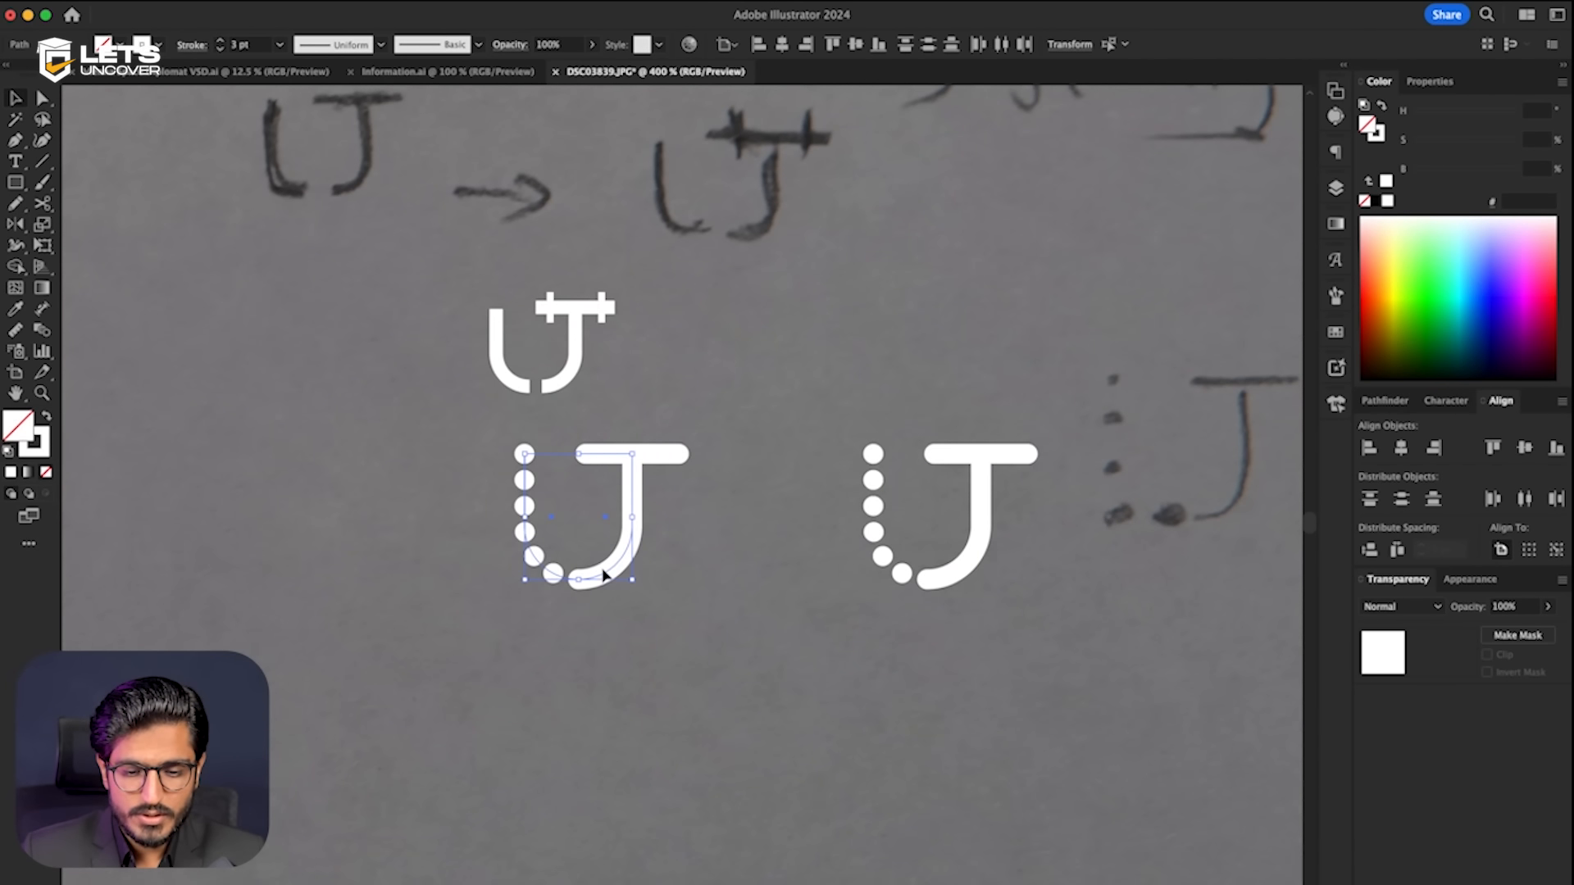
left_click_drag(590, 581, 729, 758)
scroll(745, 668, "up", 1)
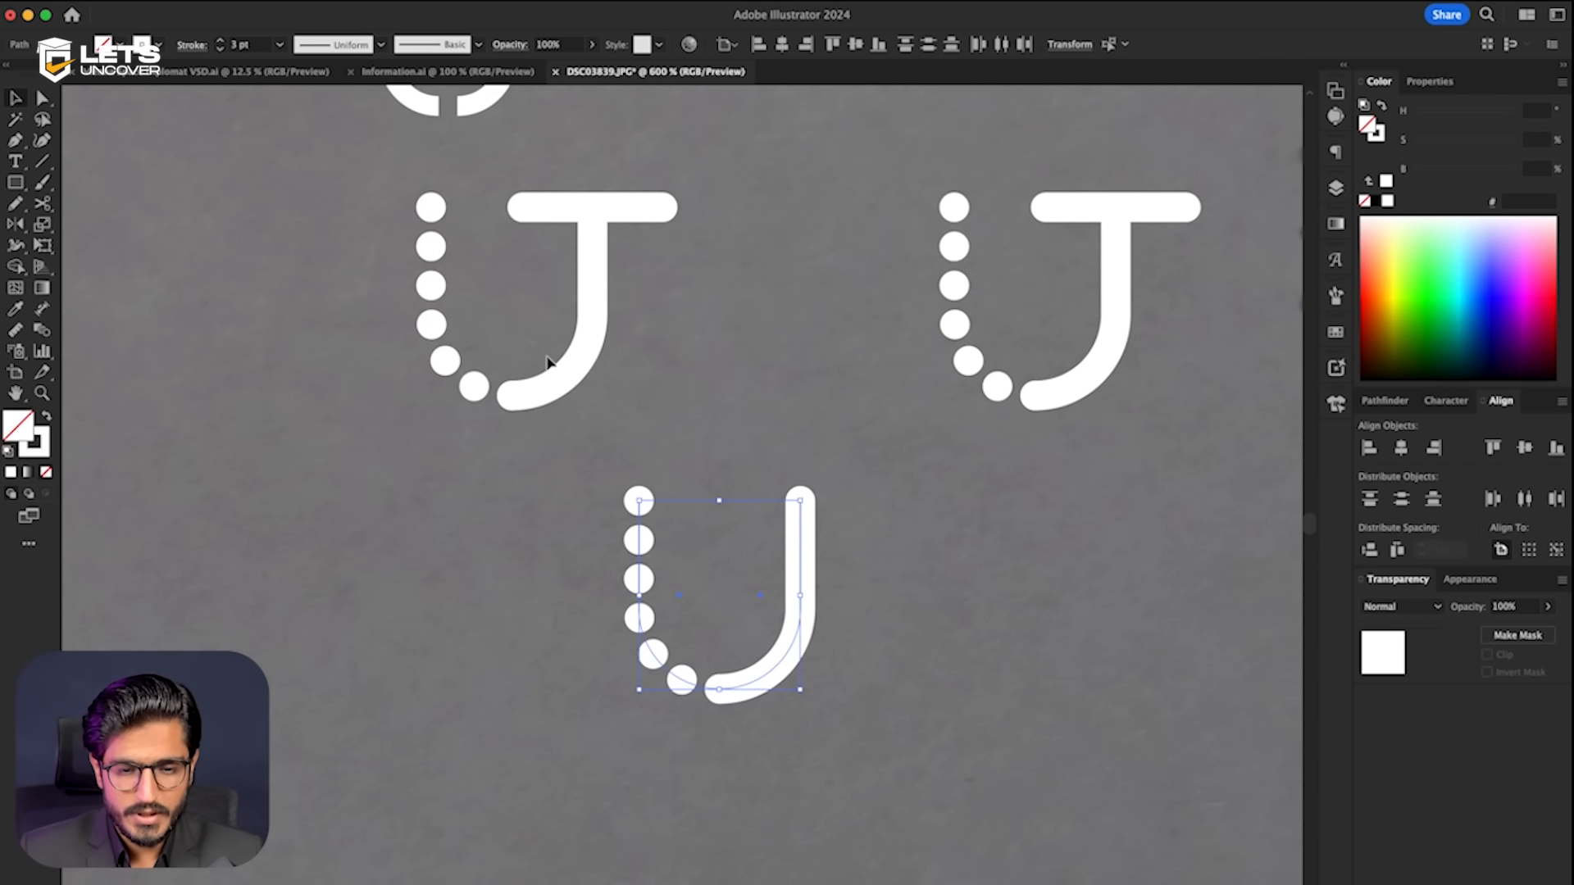
scroll(547, 361, "down", 1)
left_click(380, 239)
key("cmd+z")
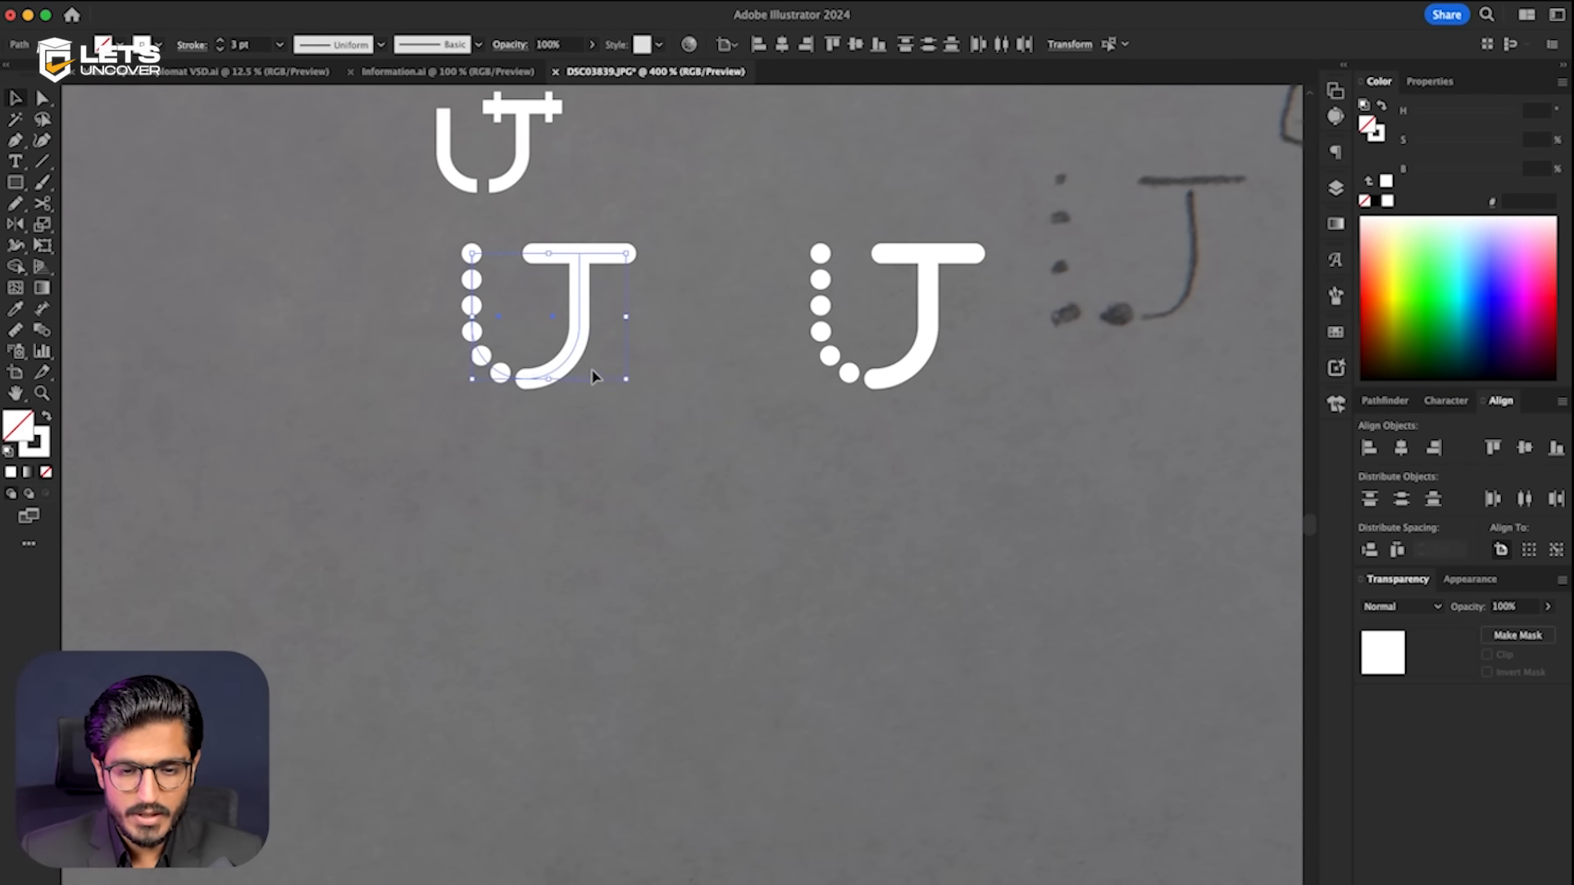
- Duplicate the complete half-dotted monogram below the previous copy and add the black map-pin image to the sheet
left_click_drag(572, 361, 664, 644)
scroll(885, 615, "down", 4)
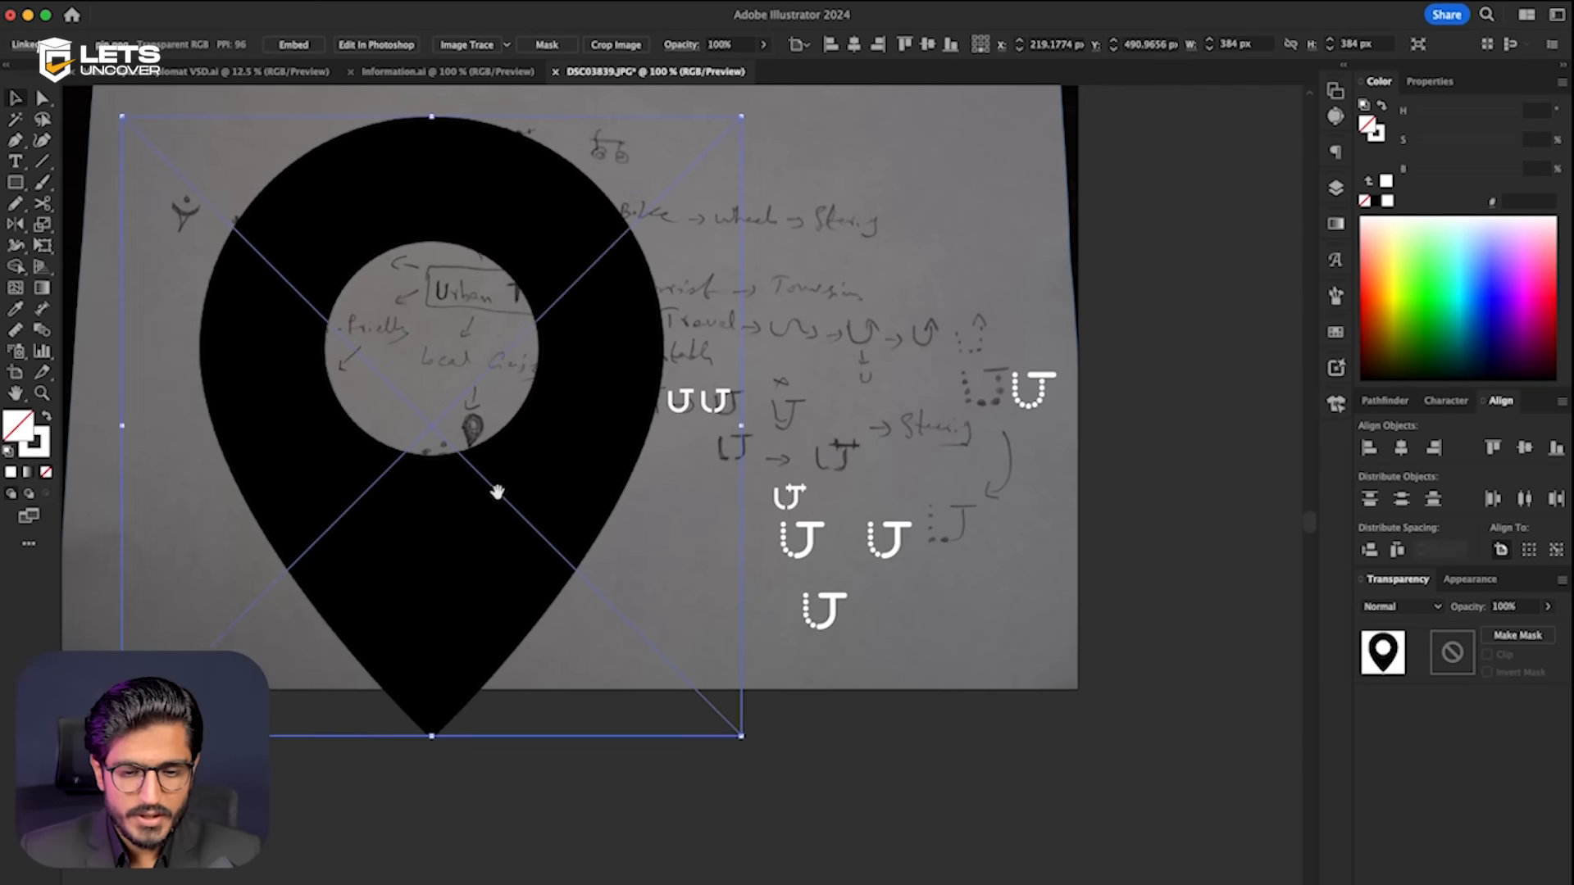
left_click_drag(495, 489, 548, 541)
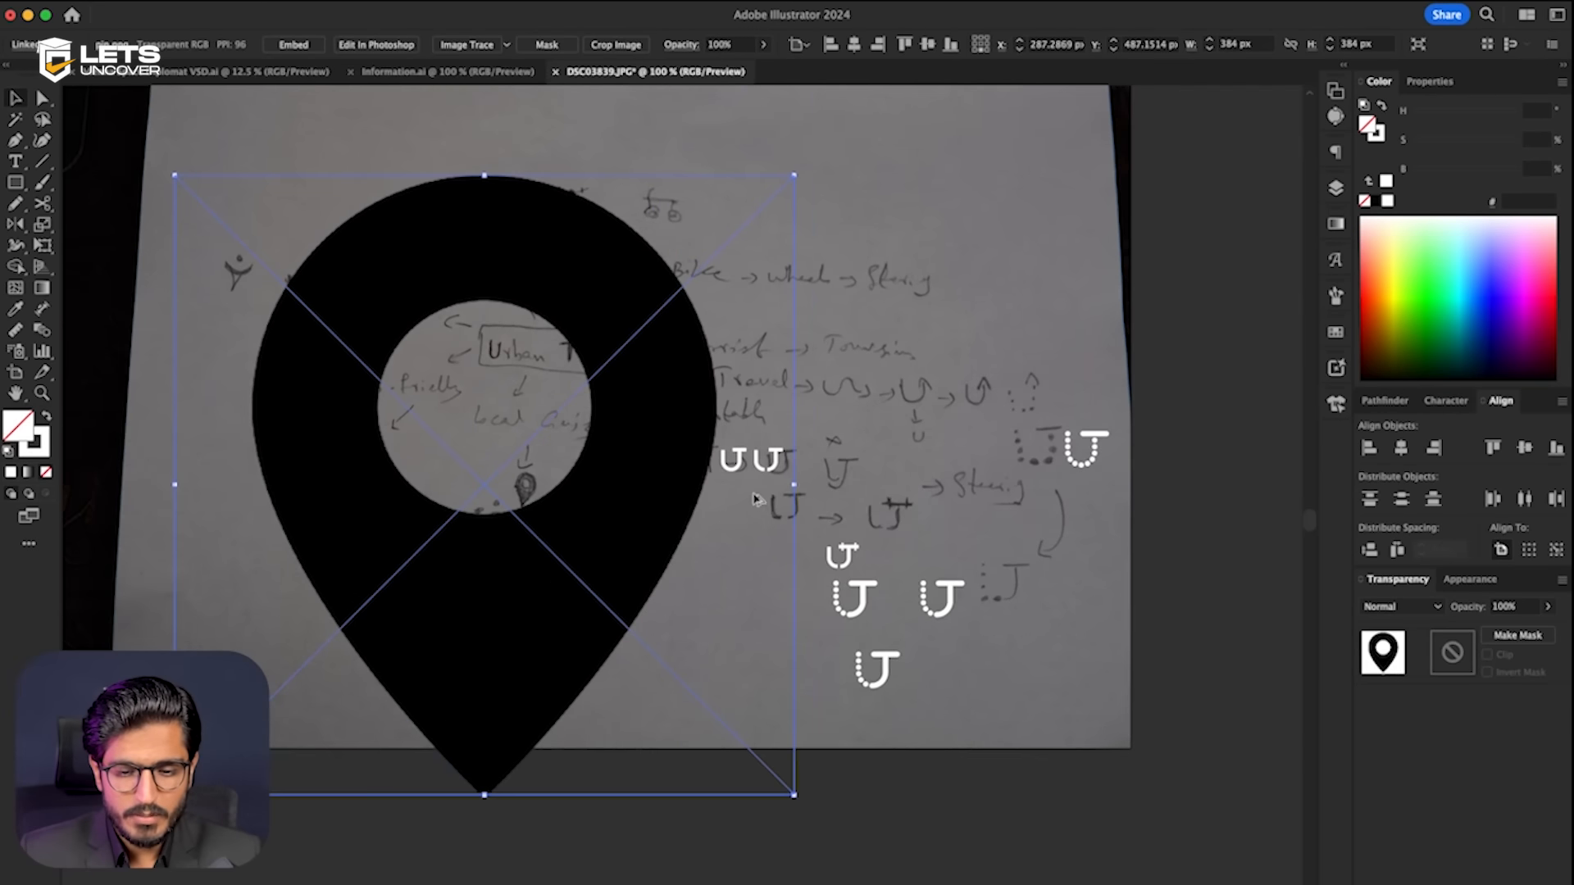
- Shrink the map-pin image to about 98 px and place a copy beside the lowest half-dotted monogram
scroll(759, 496, "up", 1)
left_click_drag(818, 483, 692, 646)
scroll(365, 465, "down", 1)
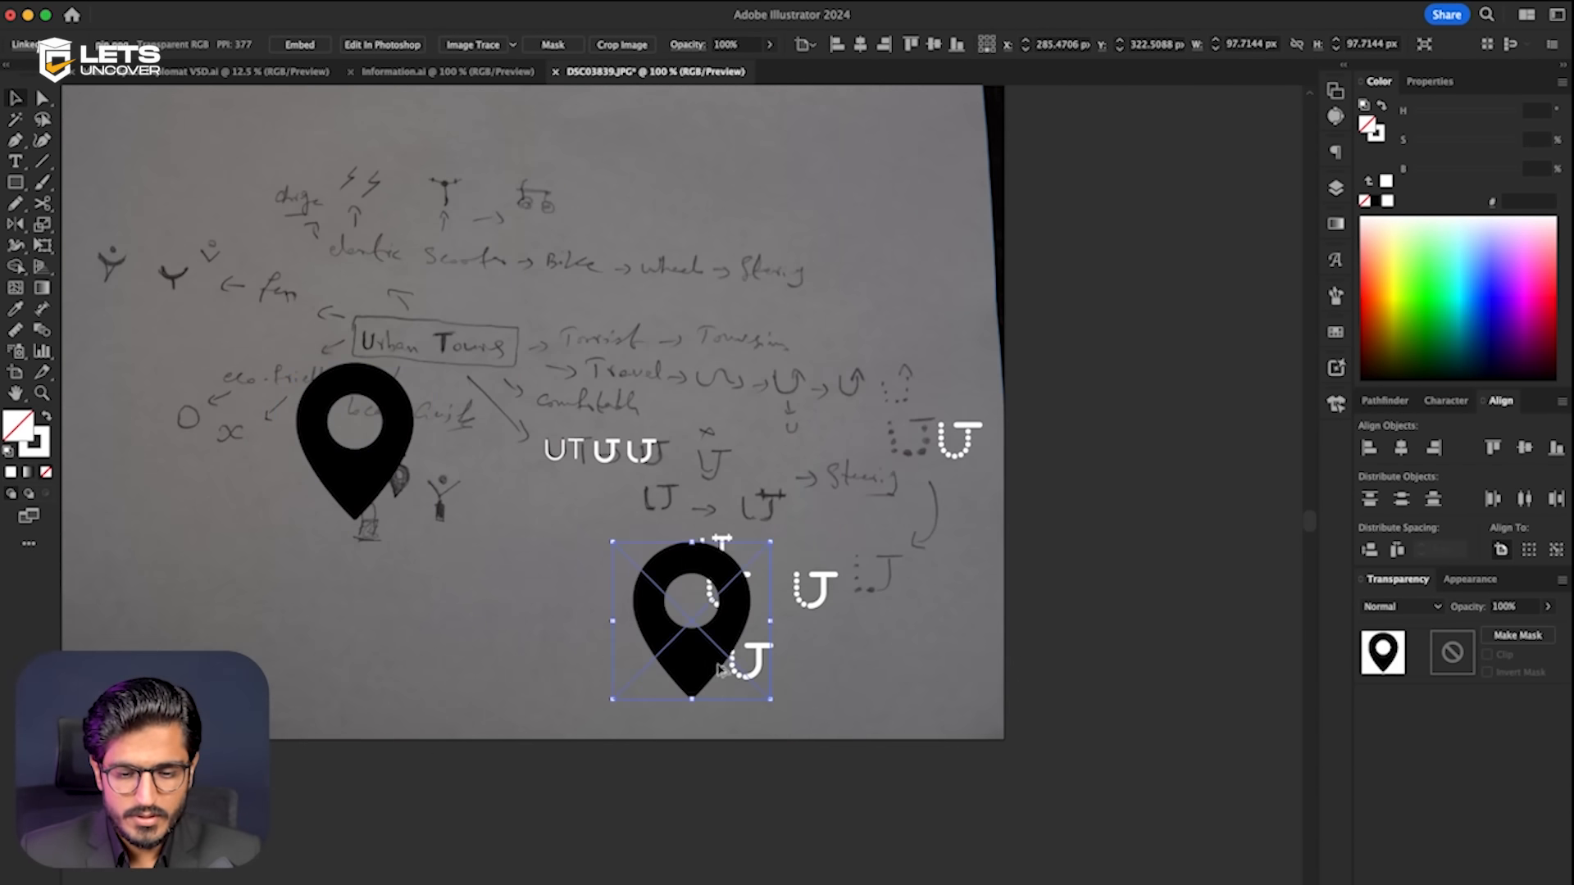
- Scale the map-pin copy down to about 8.6 px and position it over the top dot of the lowest monogram
scroll(758, 639, "up", 3)
left_click_drag(795, 546, 732, 789)
scroll(492, 553, "up", 1)
scroll(726, 808, "up", 2)
left_click_drag(642, 712, 661, 495)
scroll(685, 467, "up", 2)
scroll(574, 517, "right", 3)
scroll(574, 516, "up", 1)
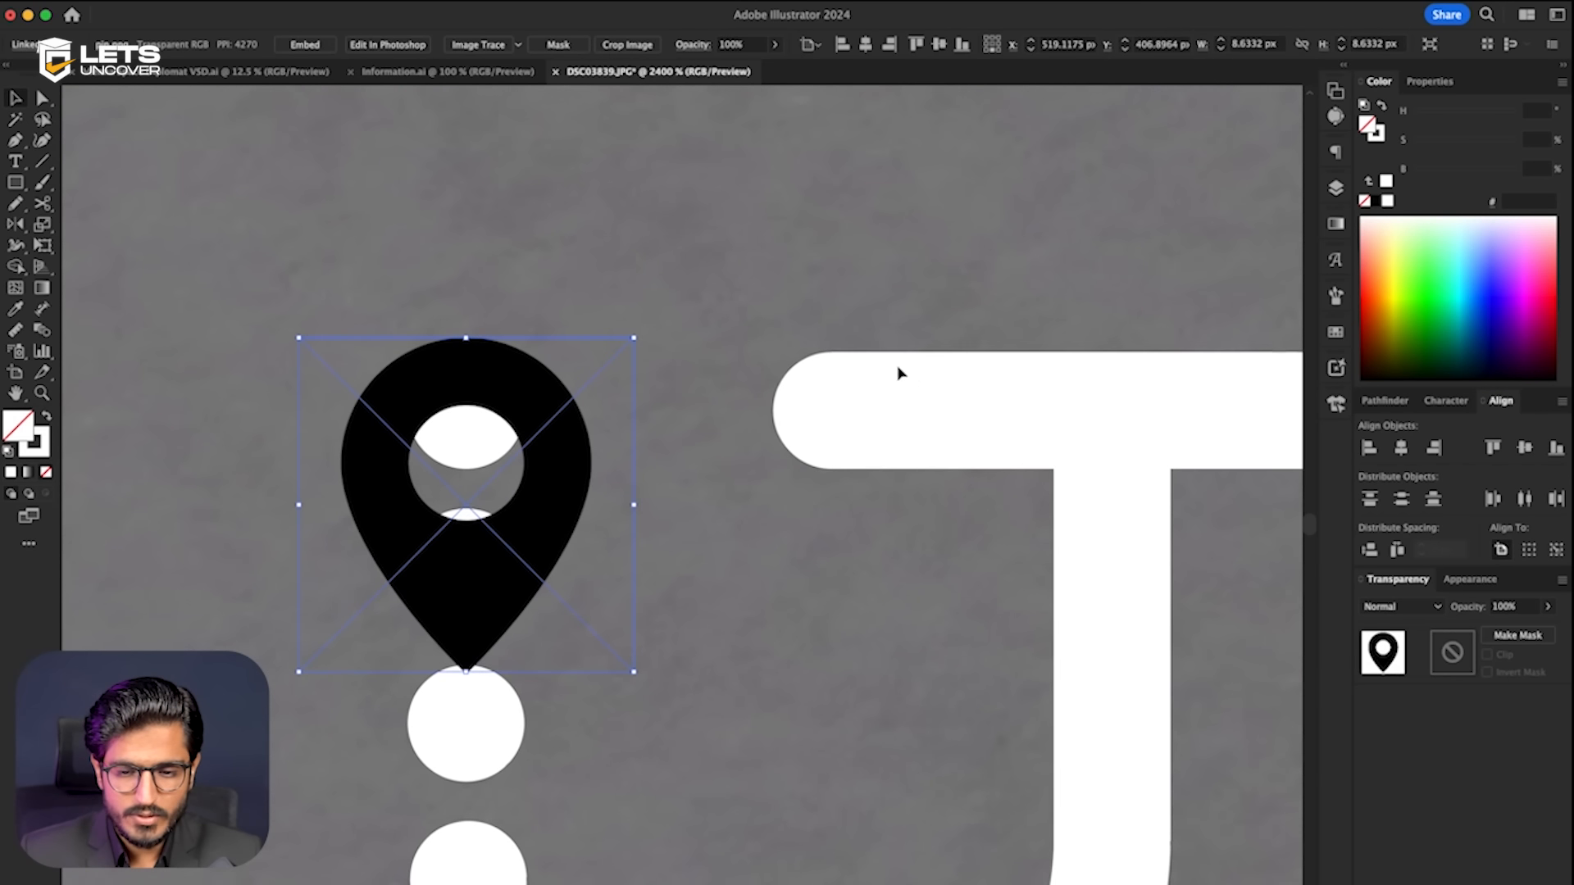
- Reduce the pin to about 7 px and align its top with the crossbar, centred on the dot column
left_click_drag(563, 553, 558, 567)
left_click_drag(462, 692, 463, 631)
left_click_drag(500, 551, 508, 551)
scroll(512, 541, "down", 2)
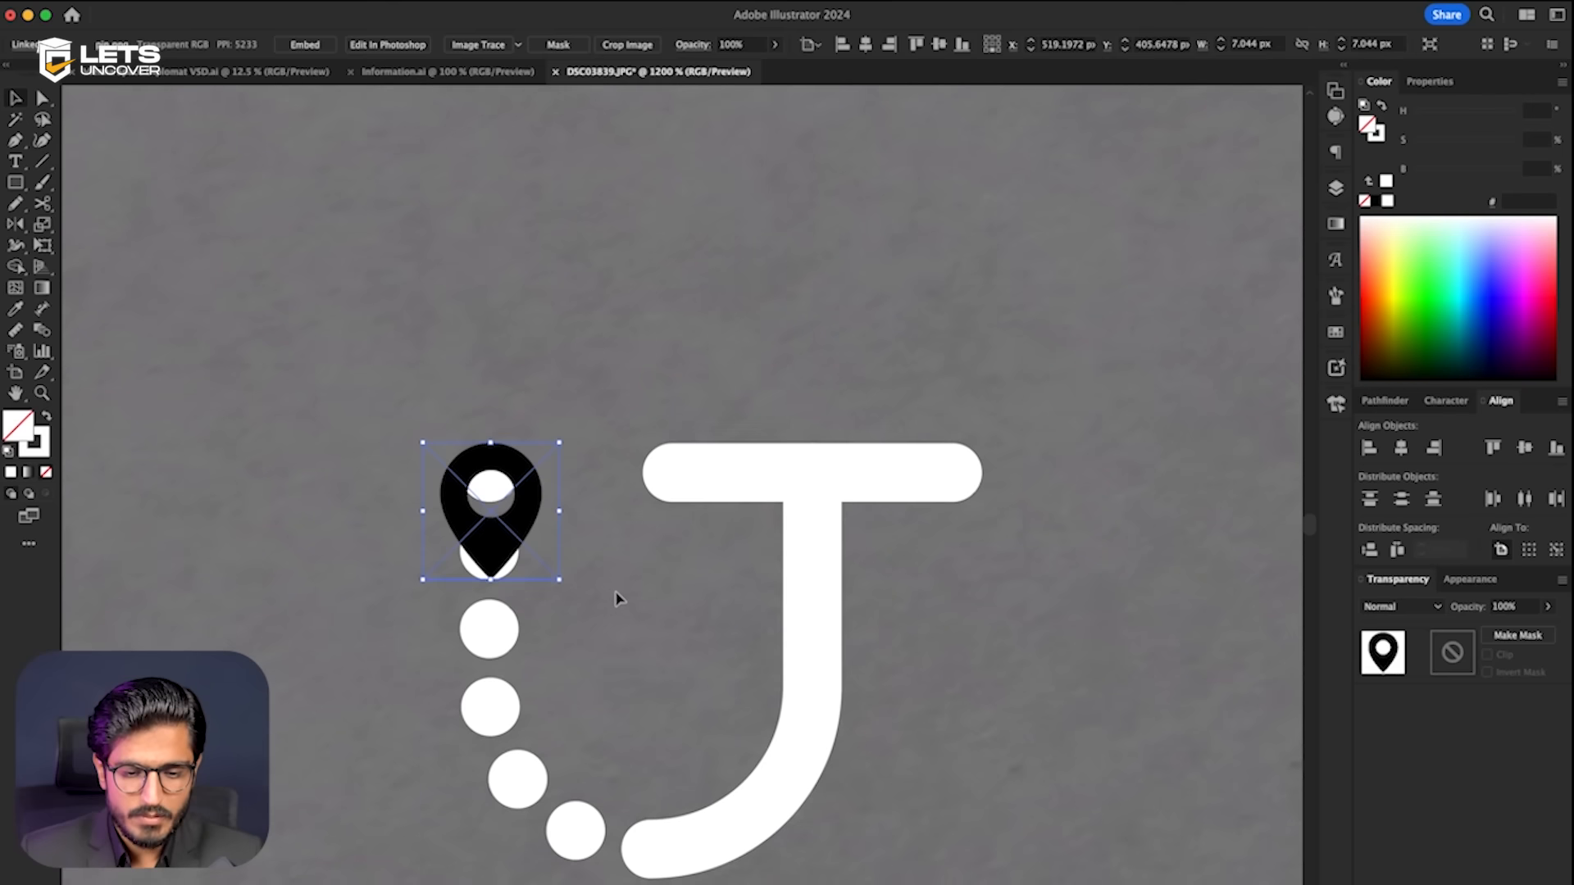
- Shorten the dotted left path from its upper end so the first dot sits just below the pin
left_click(617, 593)
left_click(500, 701)
left_click_drag(561, 665, 660, 602)
scroll(660, 601, "up", 1)
scroll(609, 501, "up", 1)
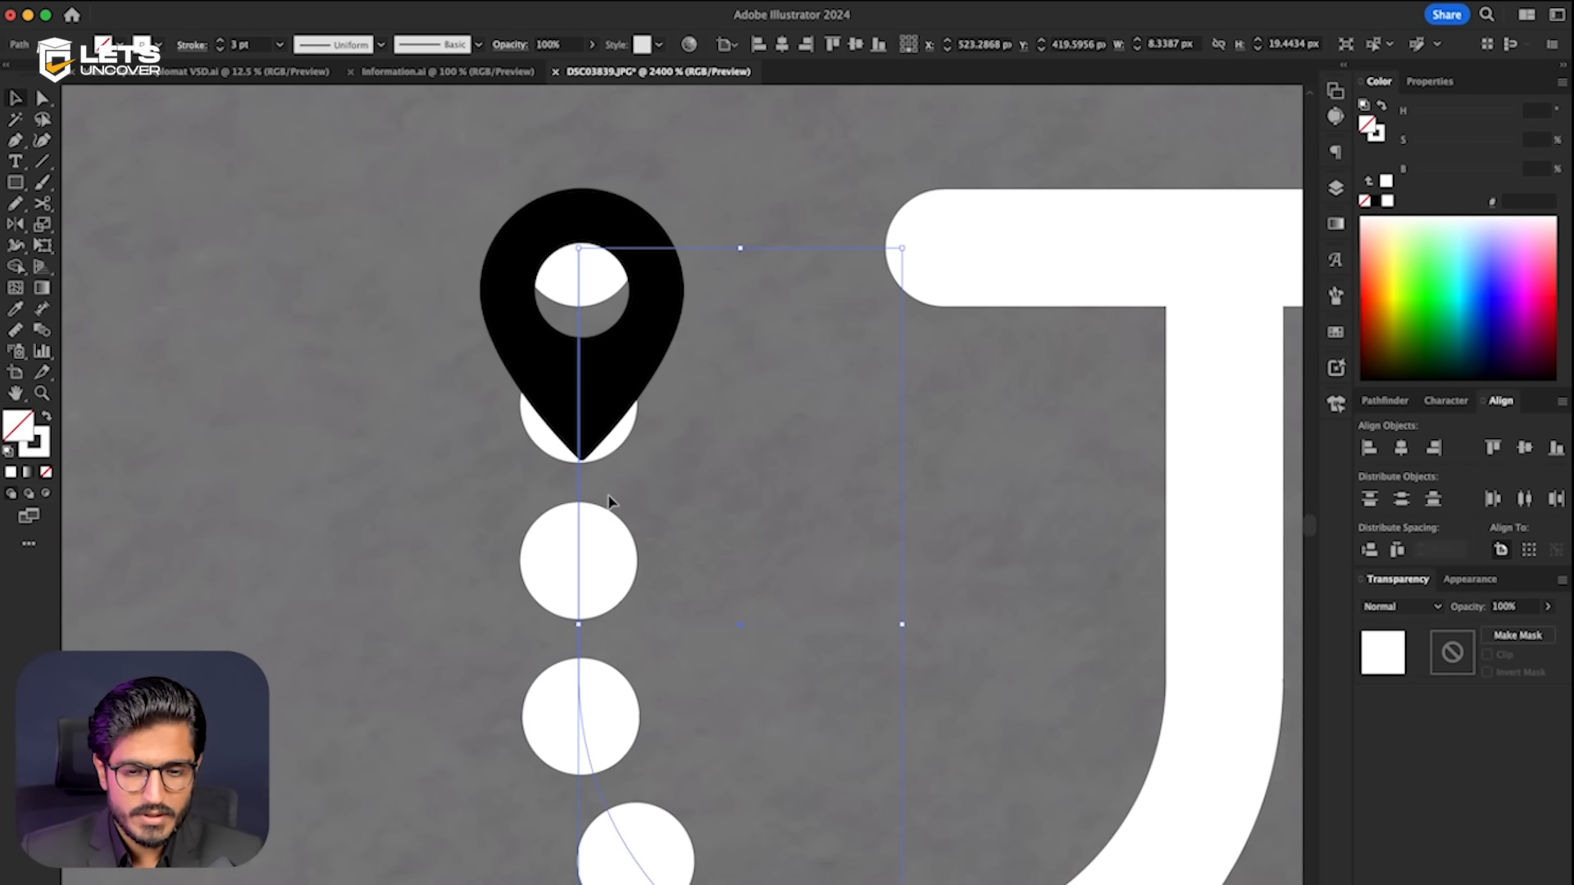
left_click(43, 203)
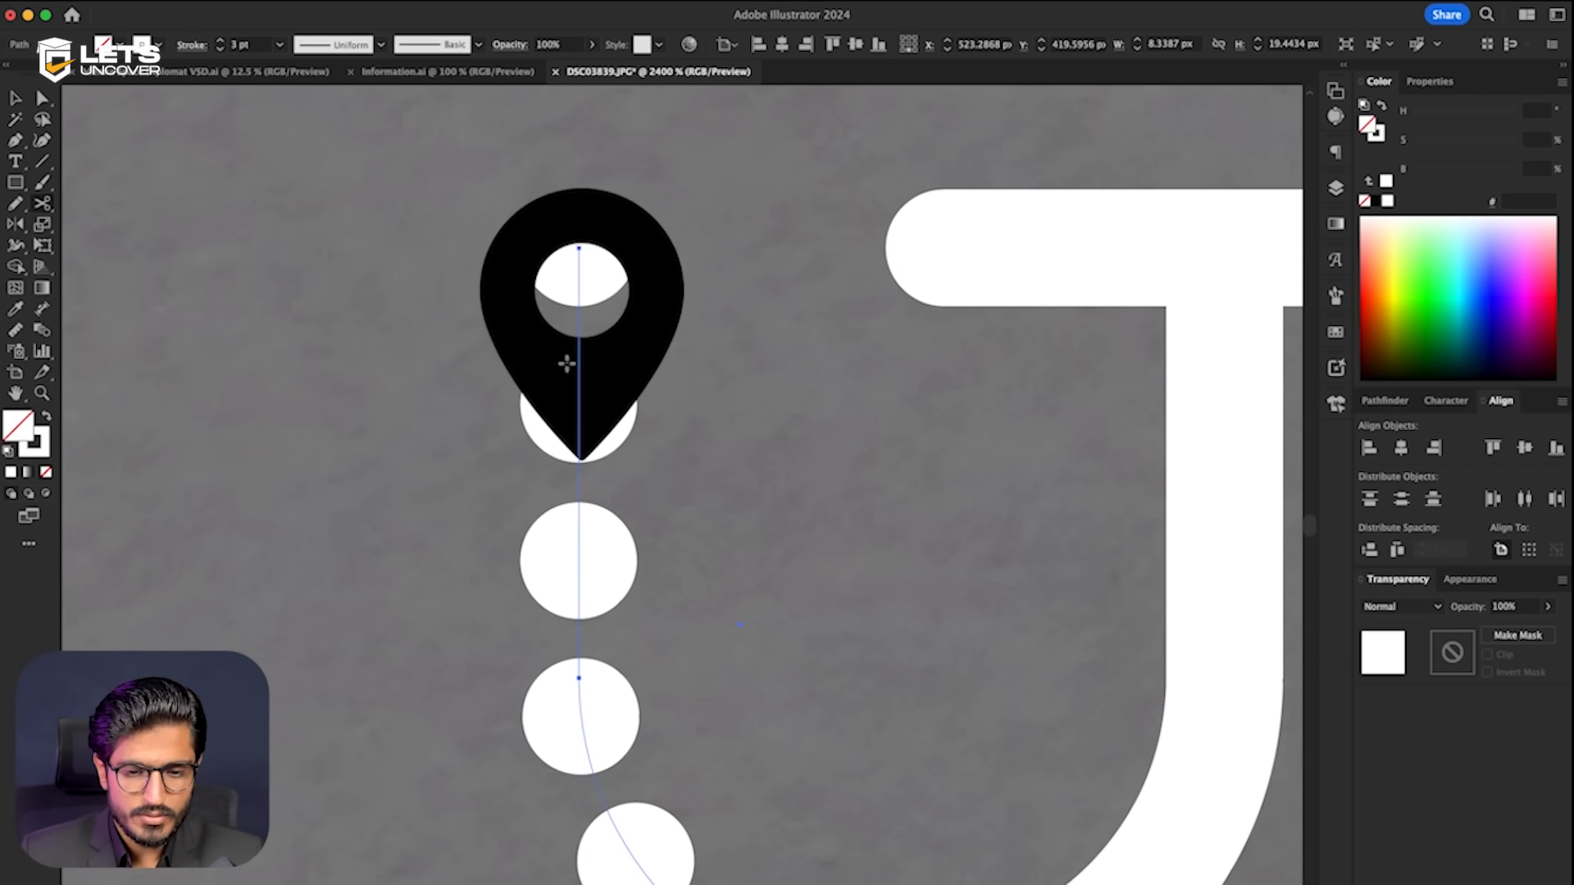
left_click_drag(580, 250, 608, 579)
scroll(615, 566, "down", 5)
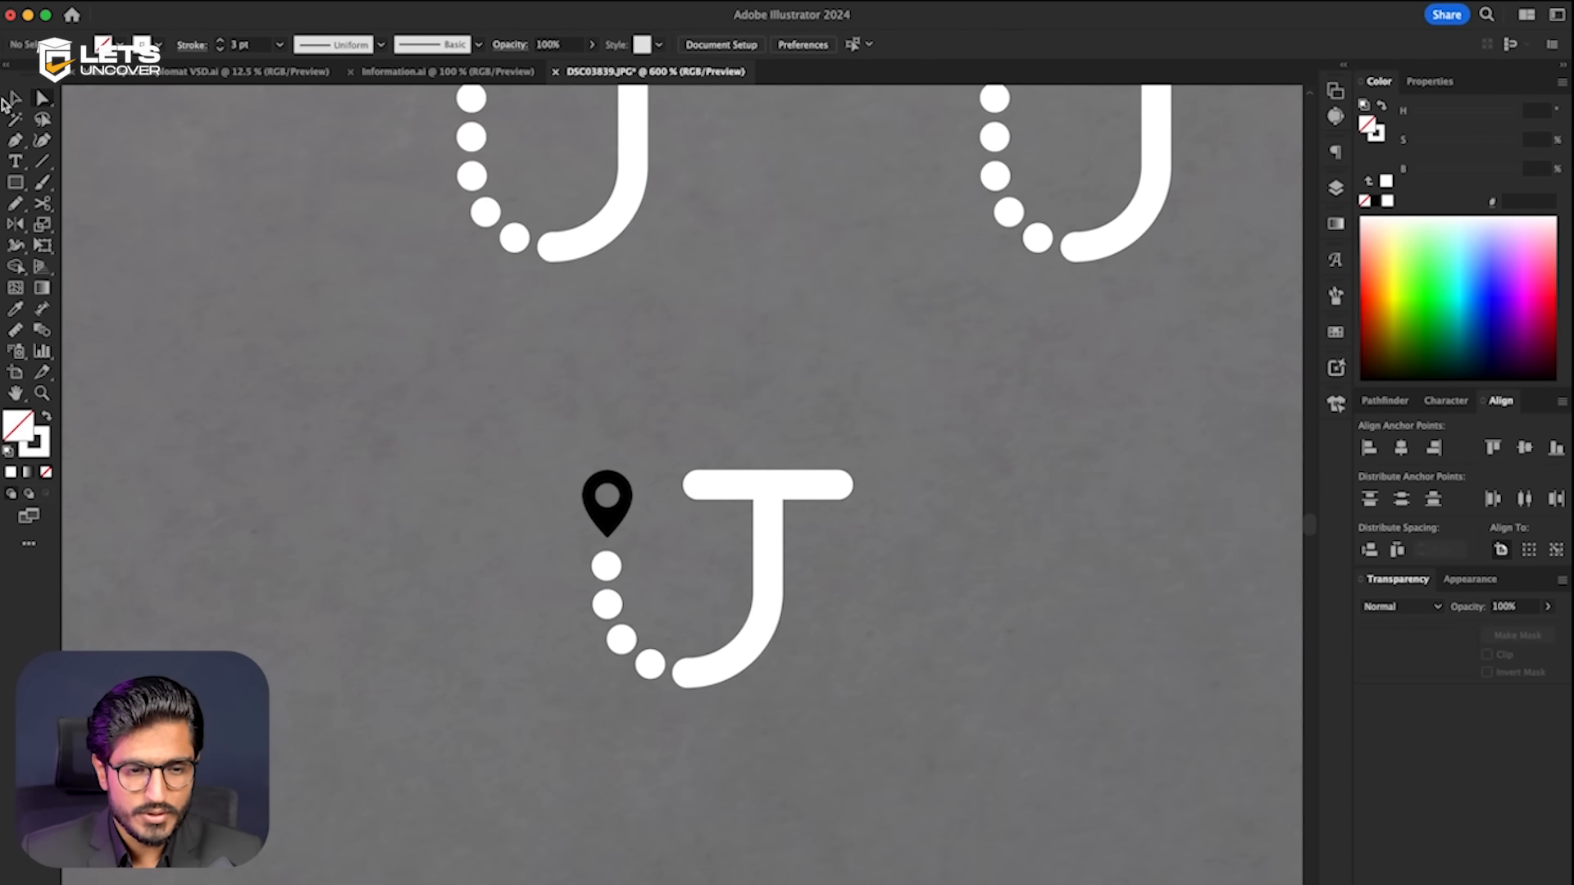
- Convert the pin into a white vector shape using a black-and-white Image Trace with threshold 202, paths 79% and white ignored
left_click(1335, 92)
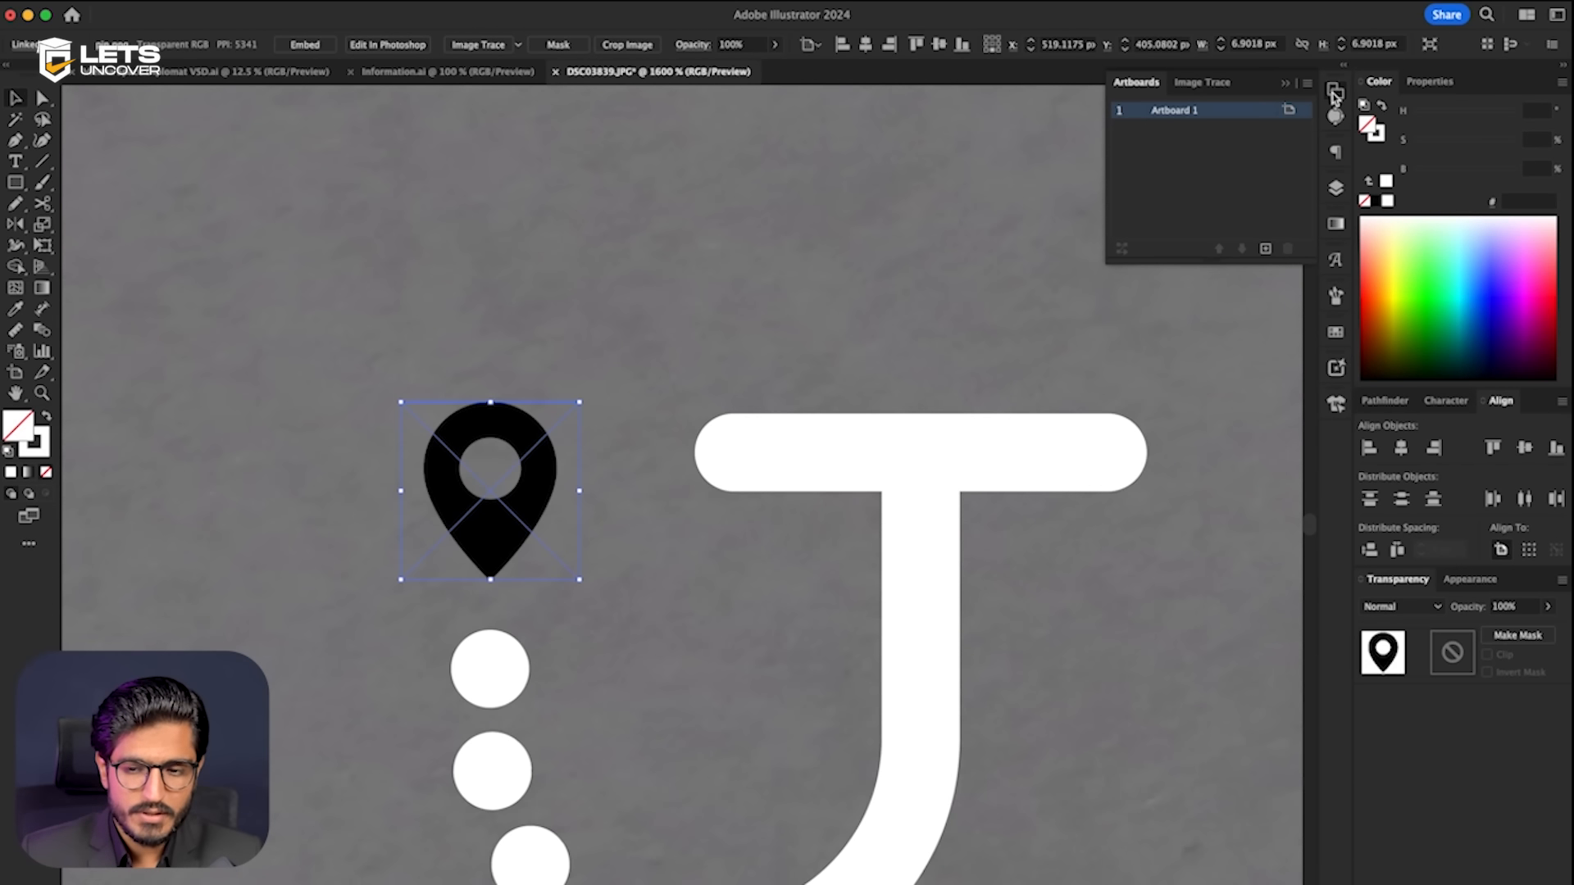
left_click(1217, 85)
left_click(1239, 239)
left_click(1238, 295)
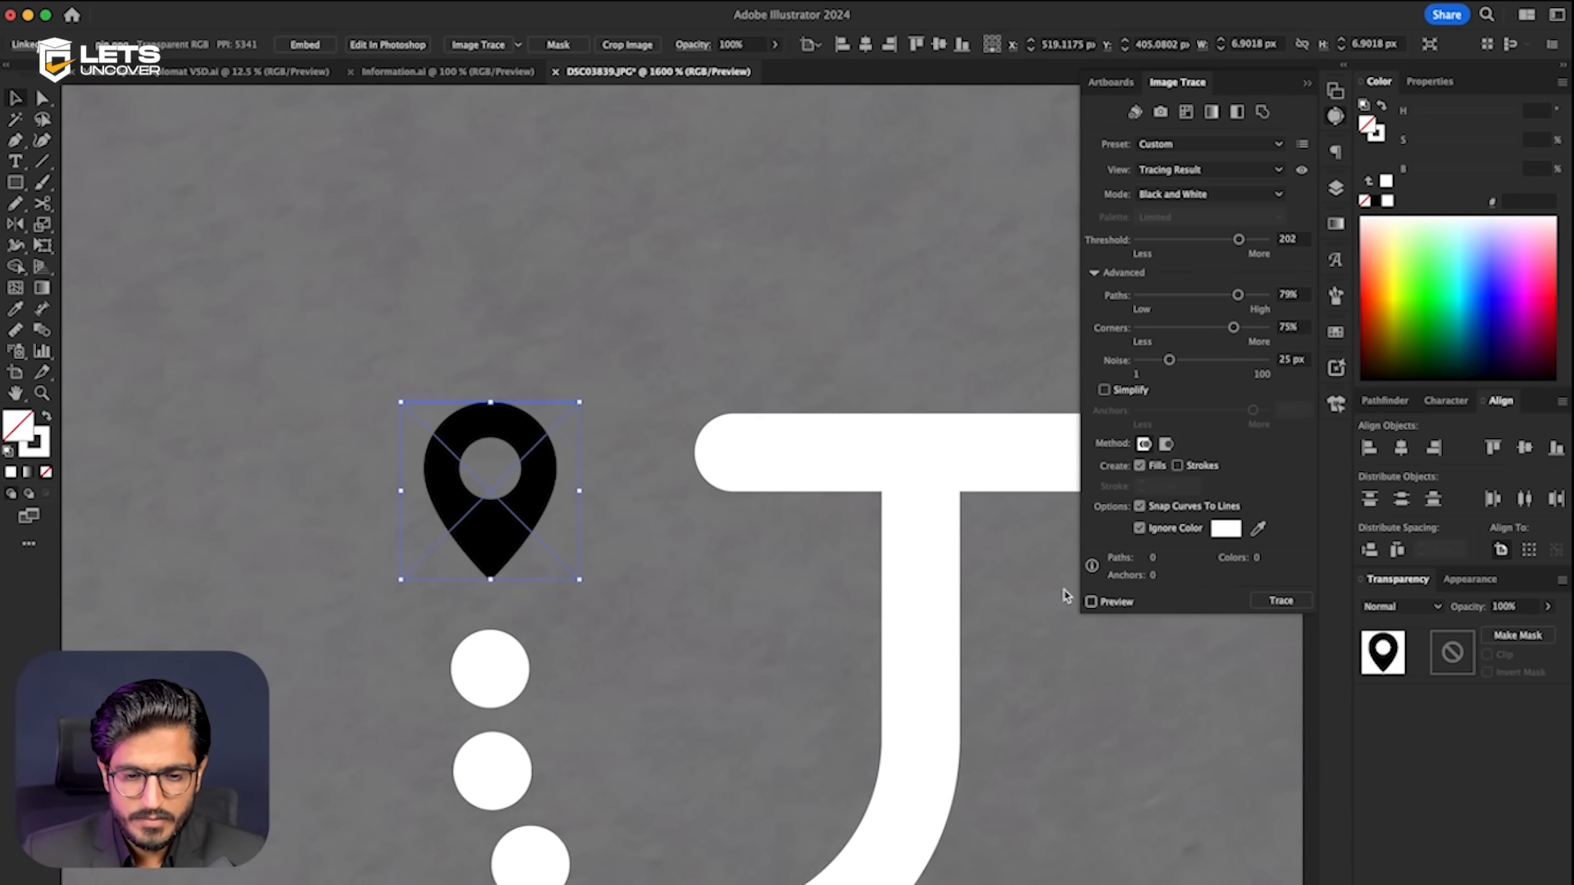
left_click(1092, 602)
left_click(495, 46)
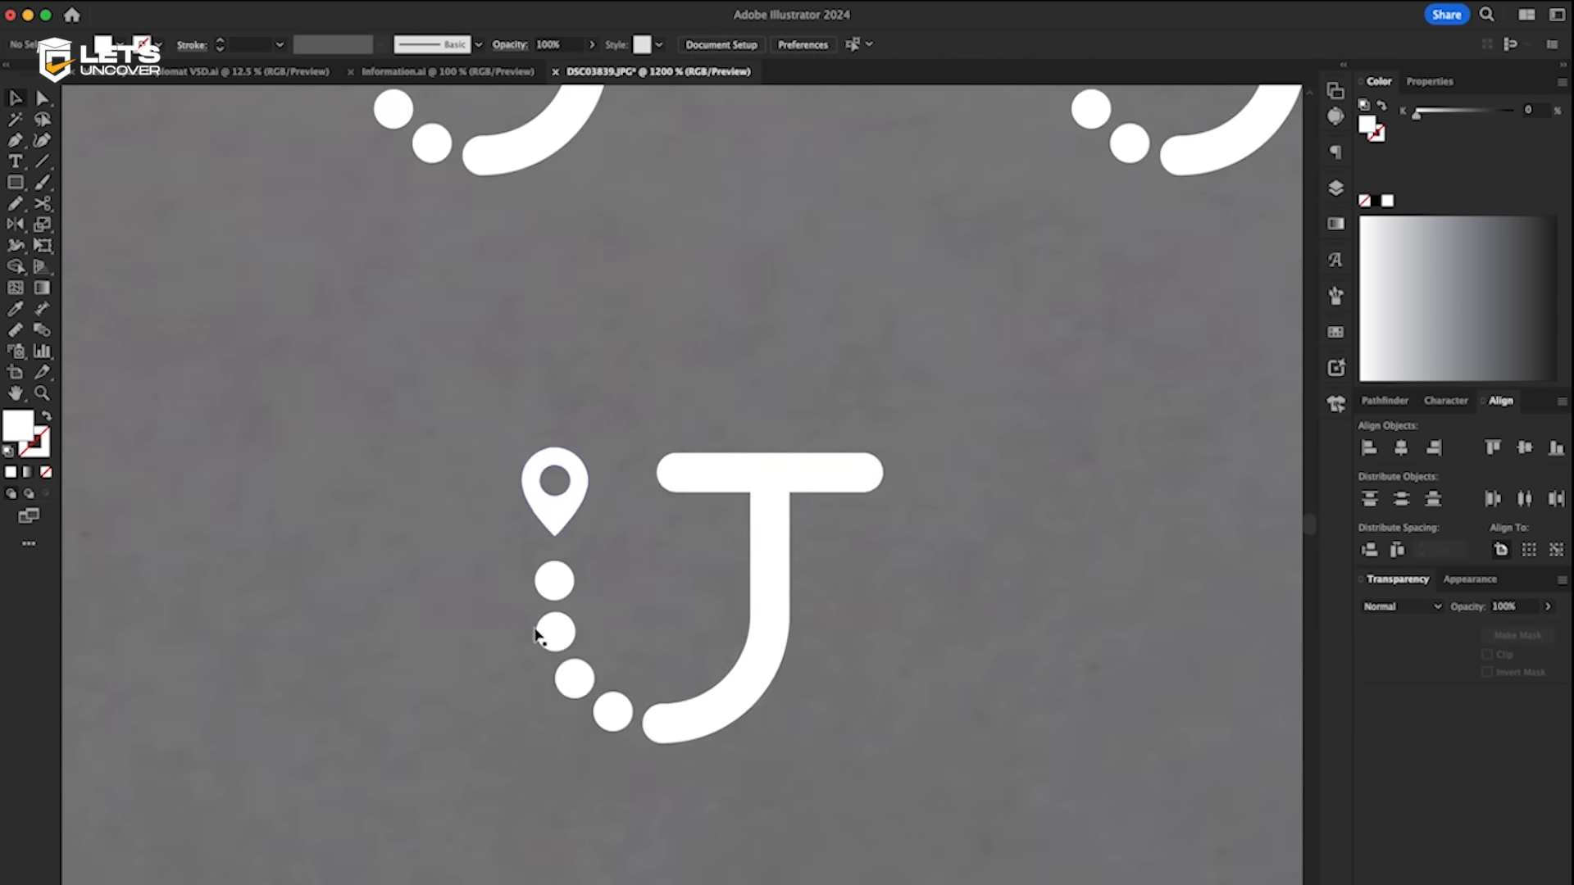
- Duplicate the complete pin-topped monogram to the left of the original
scroll(1019, 728, "down", 4)
left_click(935, 673)
scroll(824, 683, "down", 4)
scroll(730, 544, "up", 3)
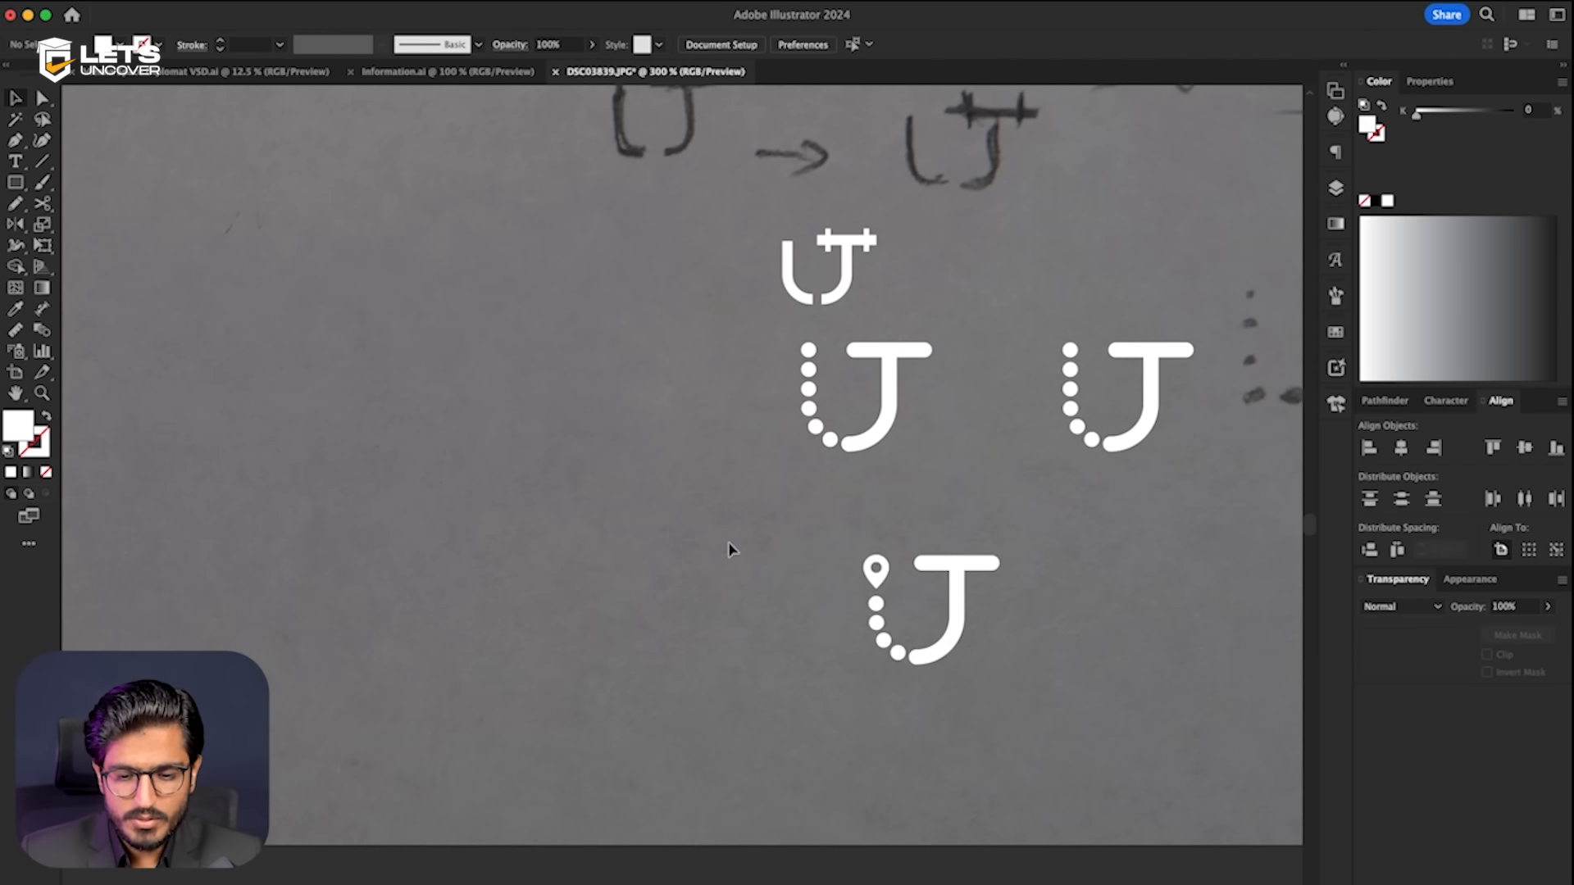
left_click_drag(730, 545, 1031, 673)
scroll(949, 642, "up", 3)
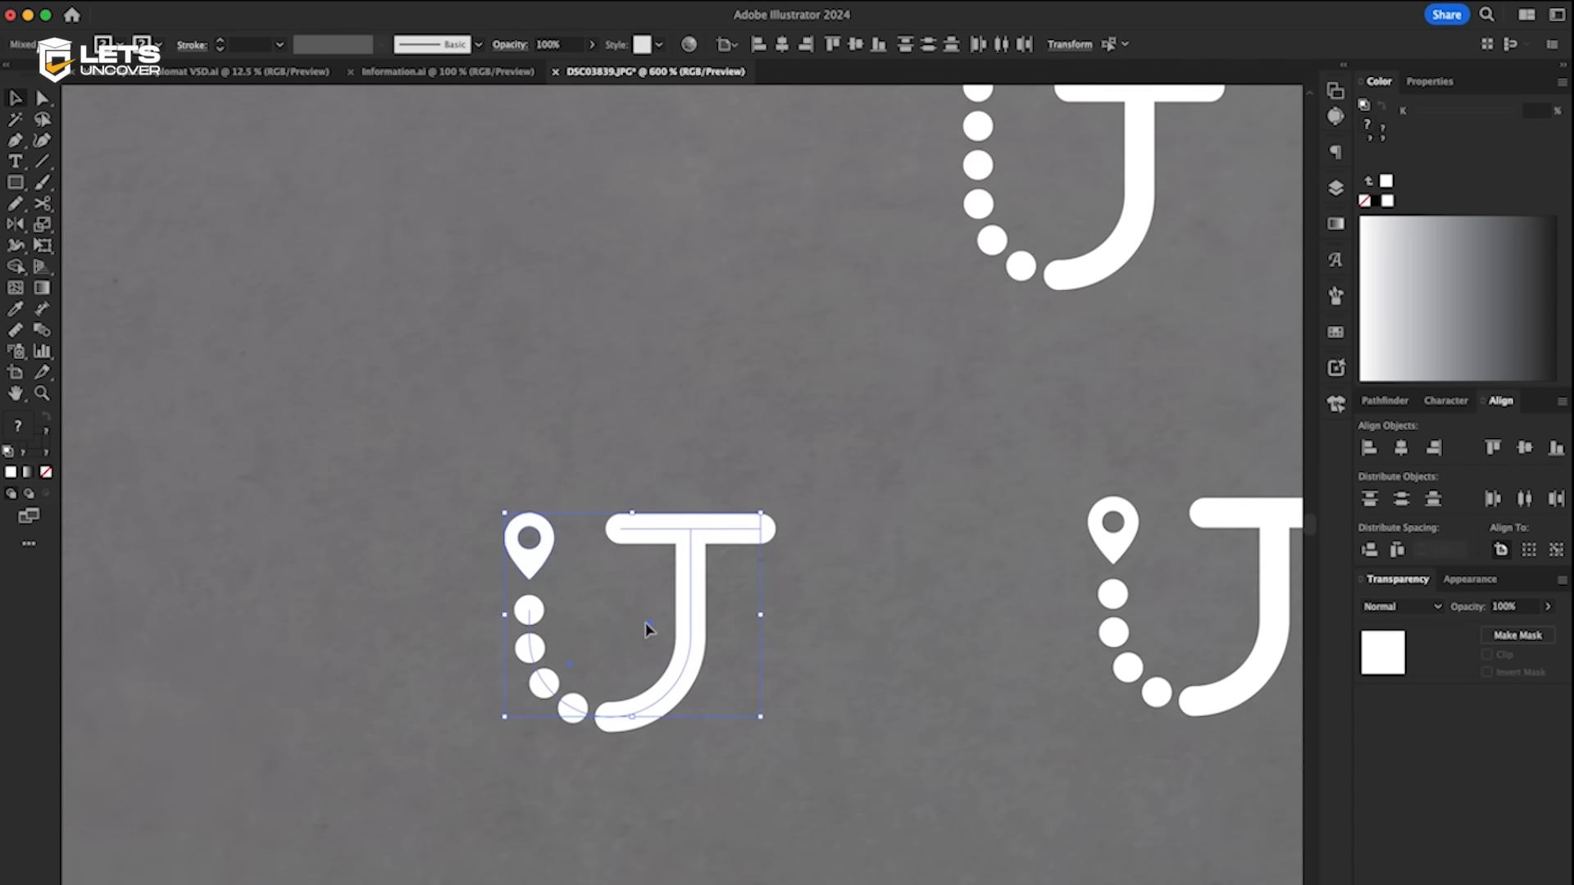
- Apply the tapered triangular width profile to the left copy's dotted path so its dots shrink towards the pin
left_click(856, 644)
scroll(571, 621, "up", 3)
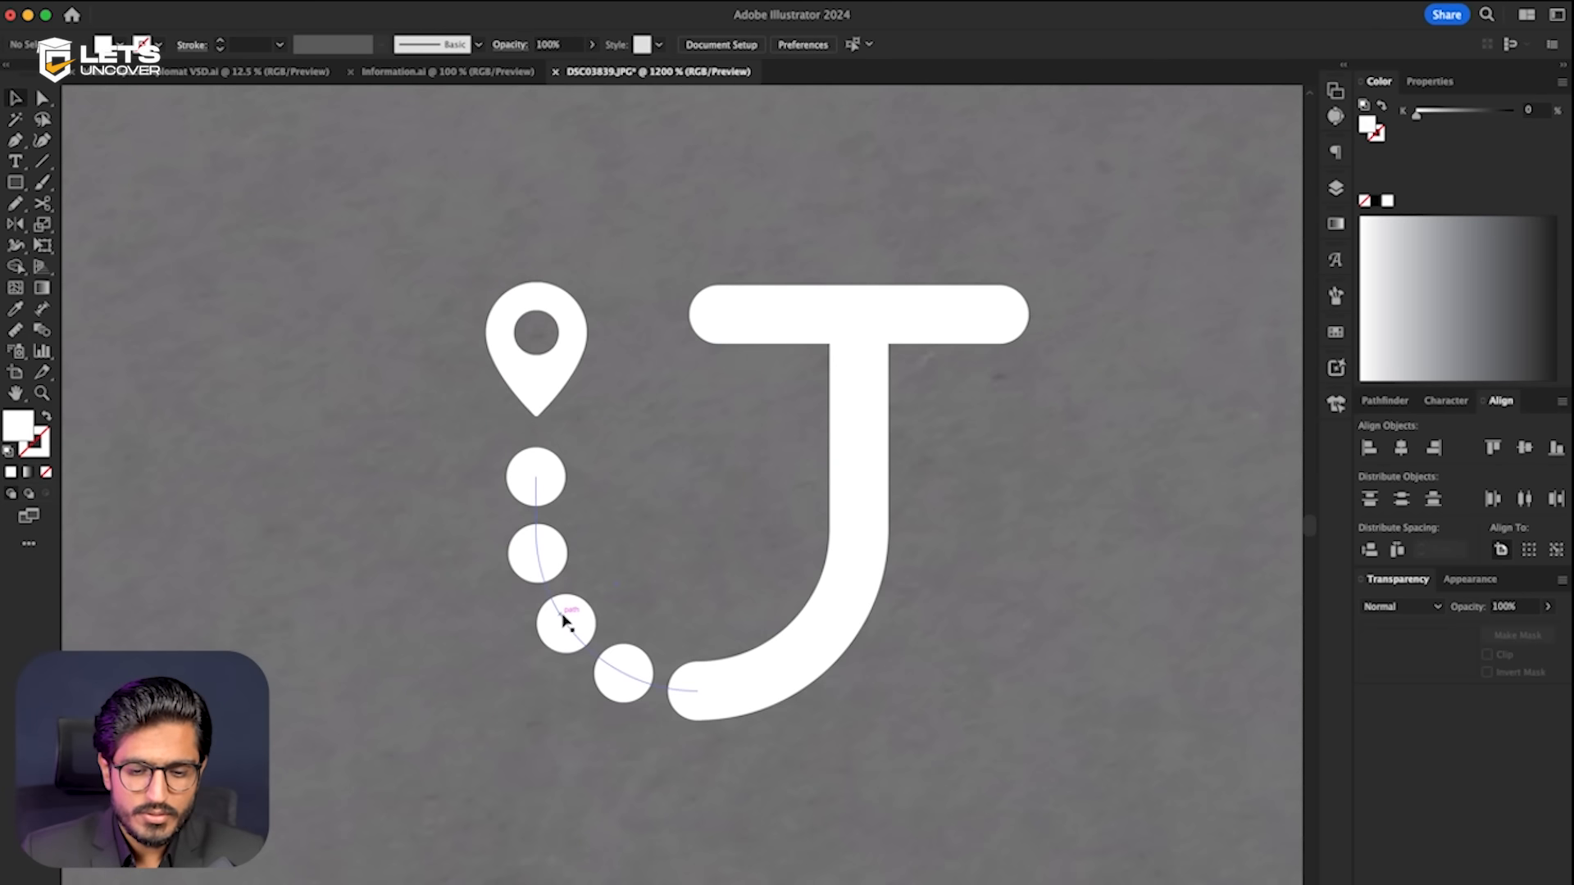
left_click(563, 620)
scroll(566, 623, "up", 4)
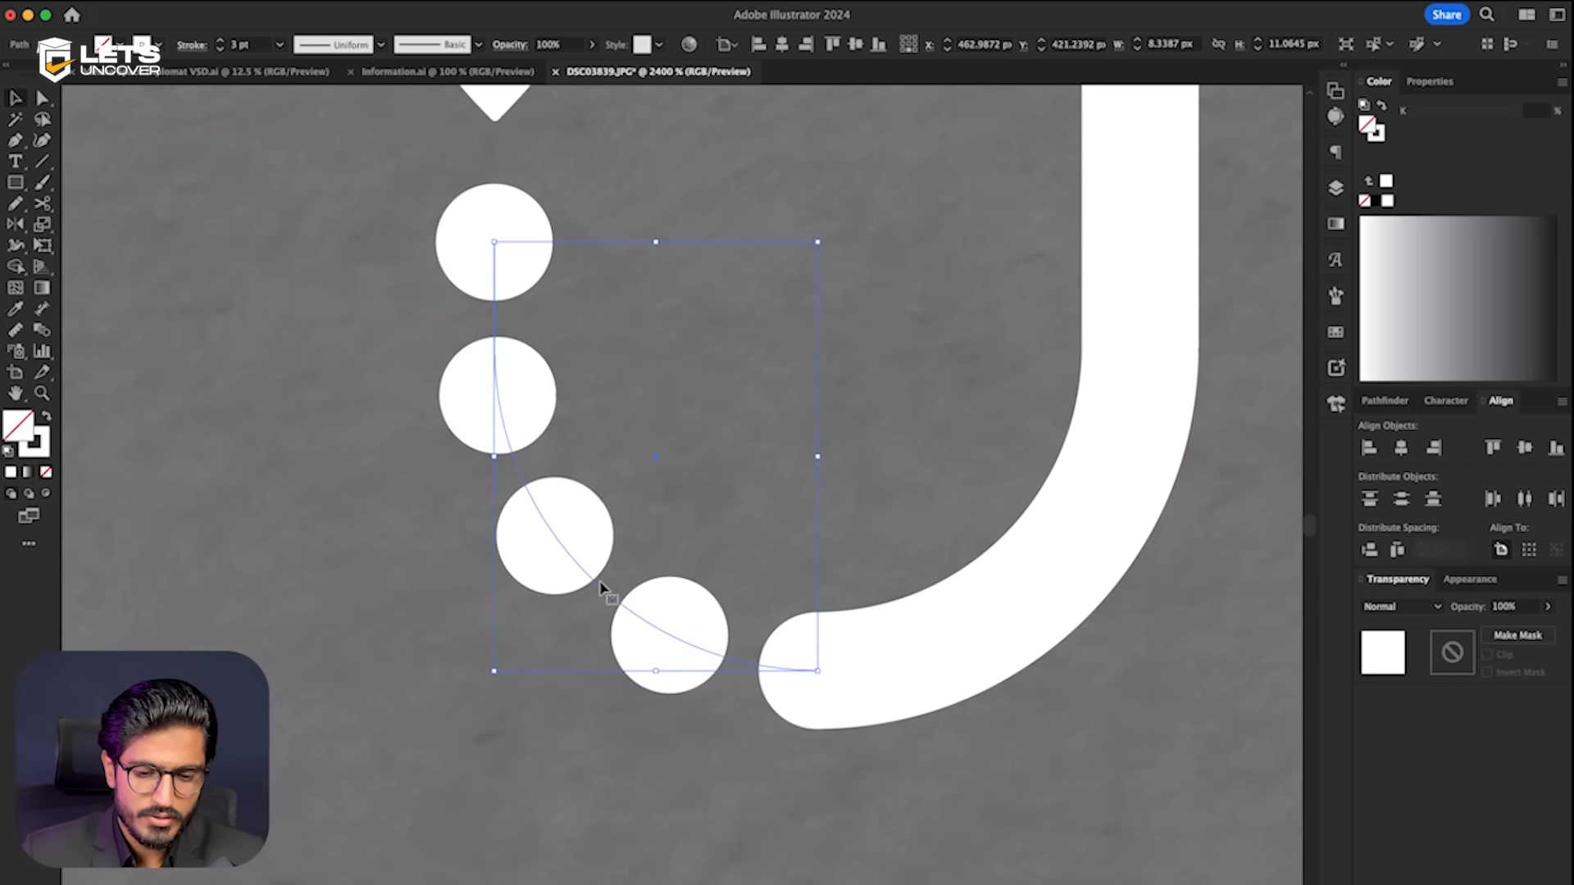
scroll(504, 459, "down", 2)
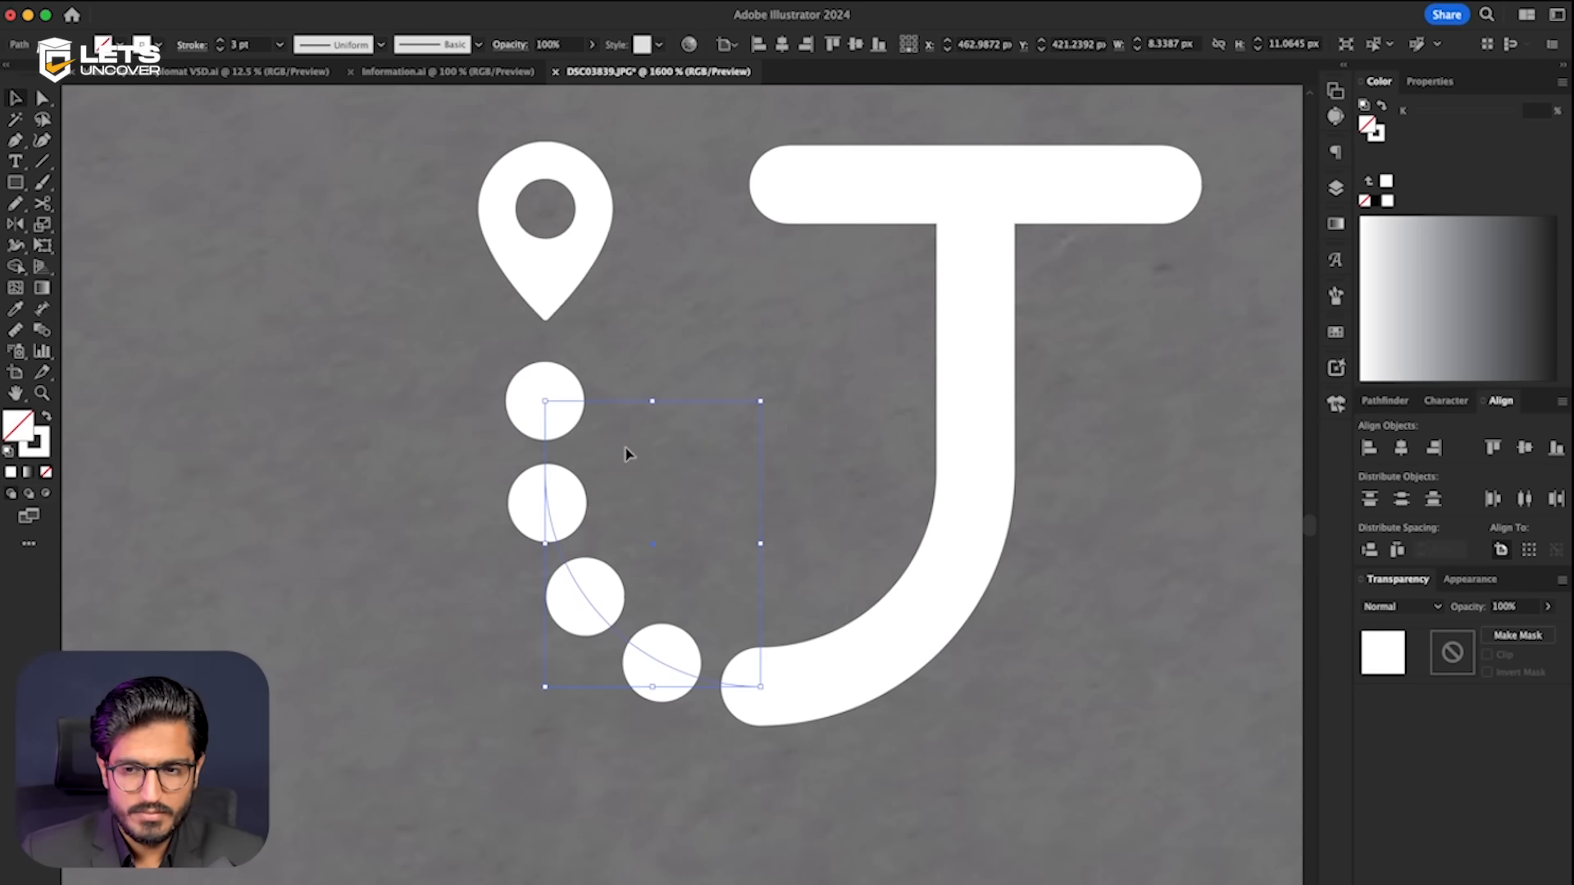
scroll(623, 484, "down", 2)
scroll(566, 533, "up", 2)
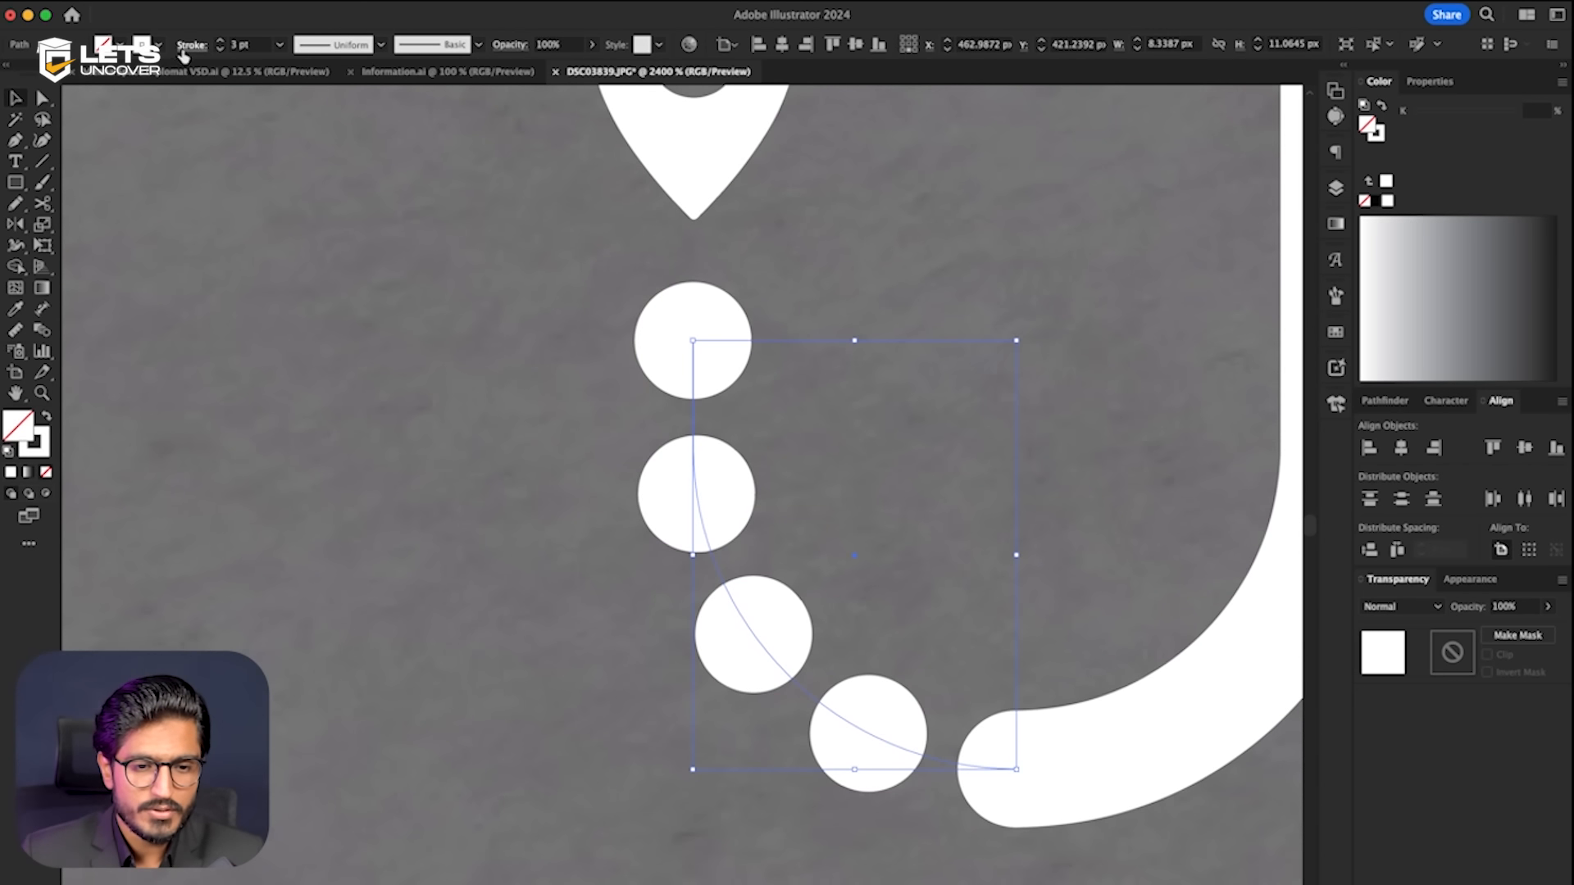
left_click(187, 45)
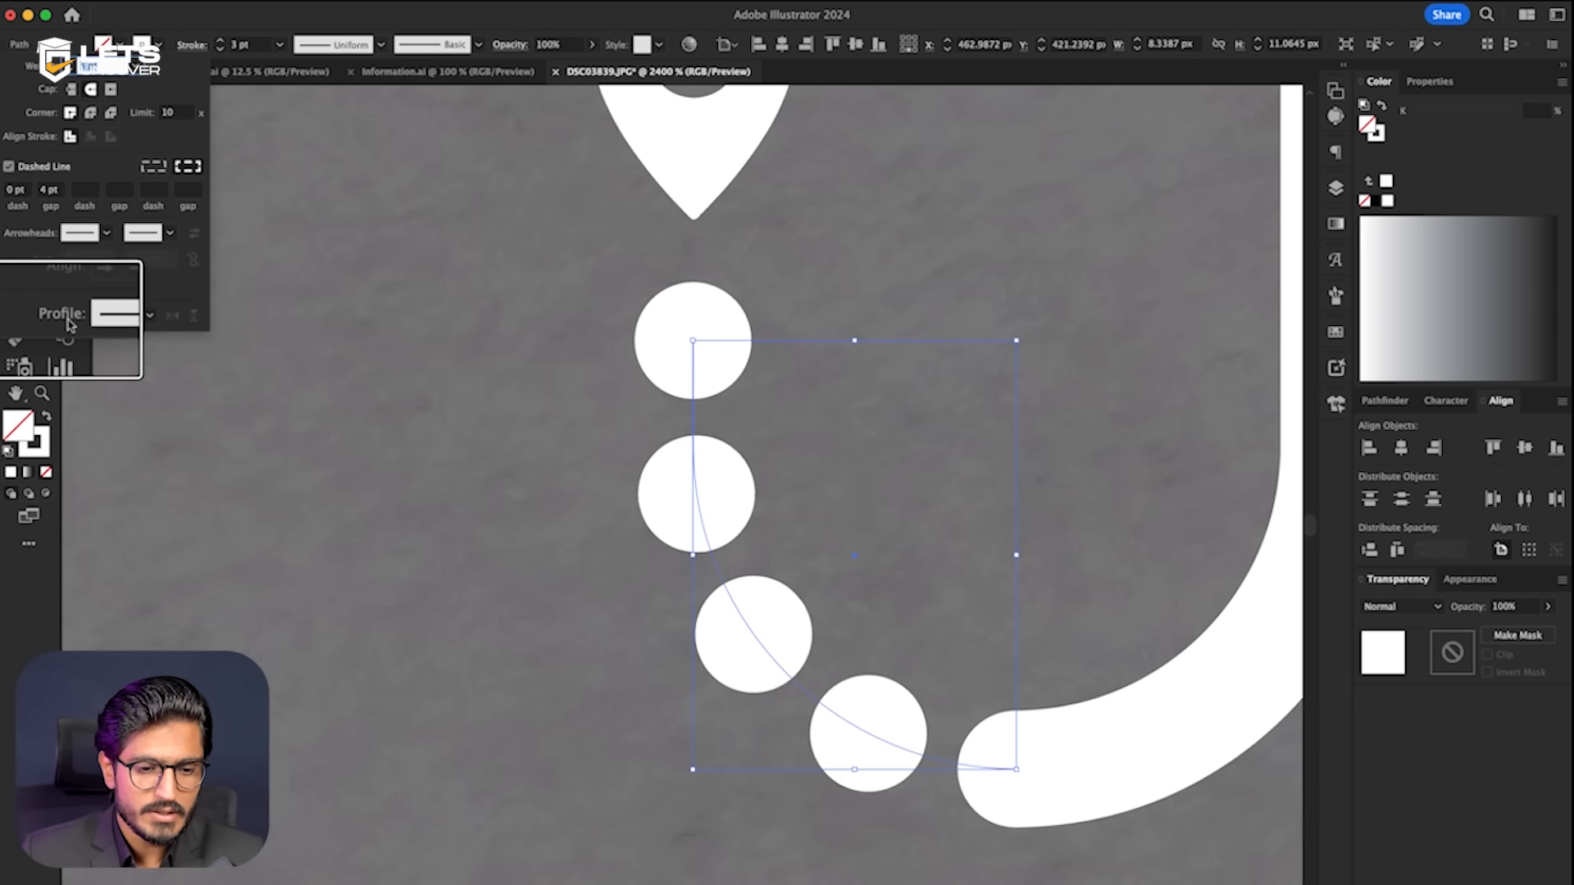
left_click(150, 316)
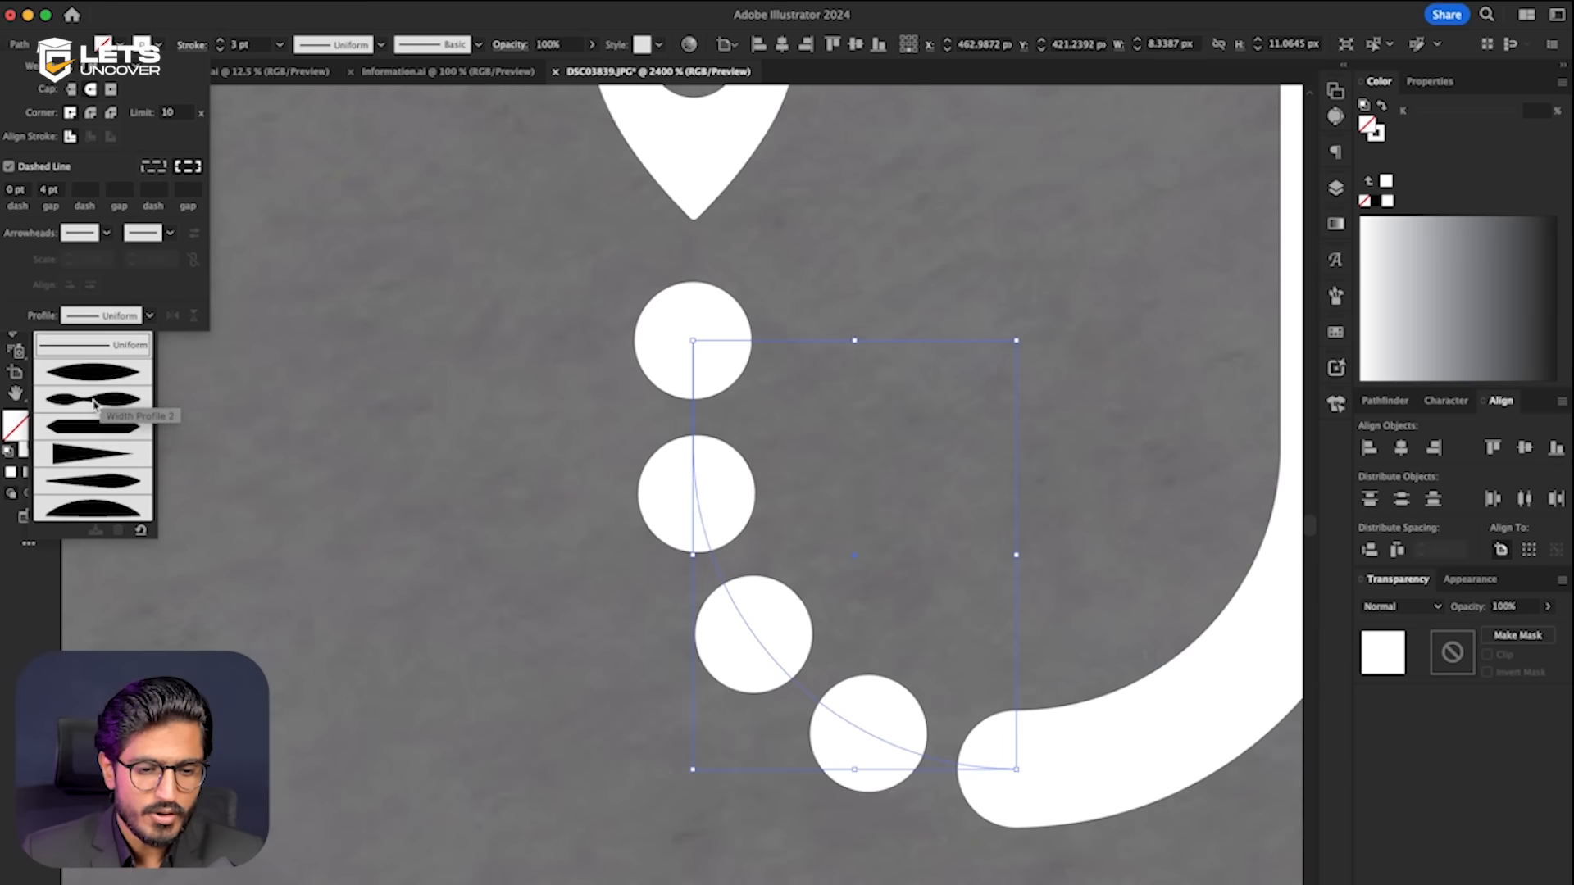
left_click(78, 461)
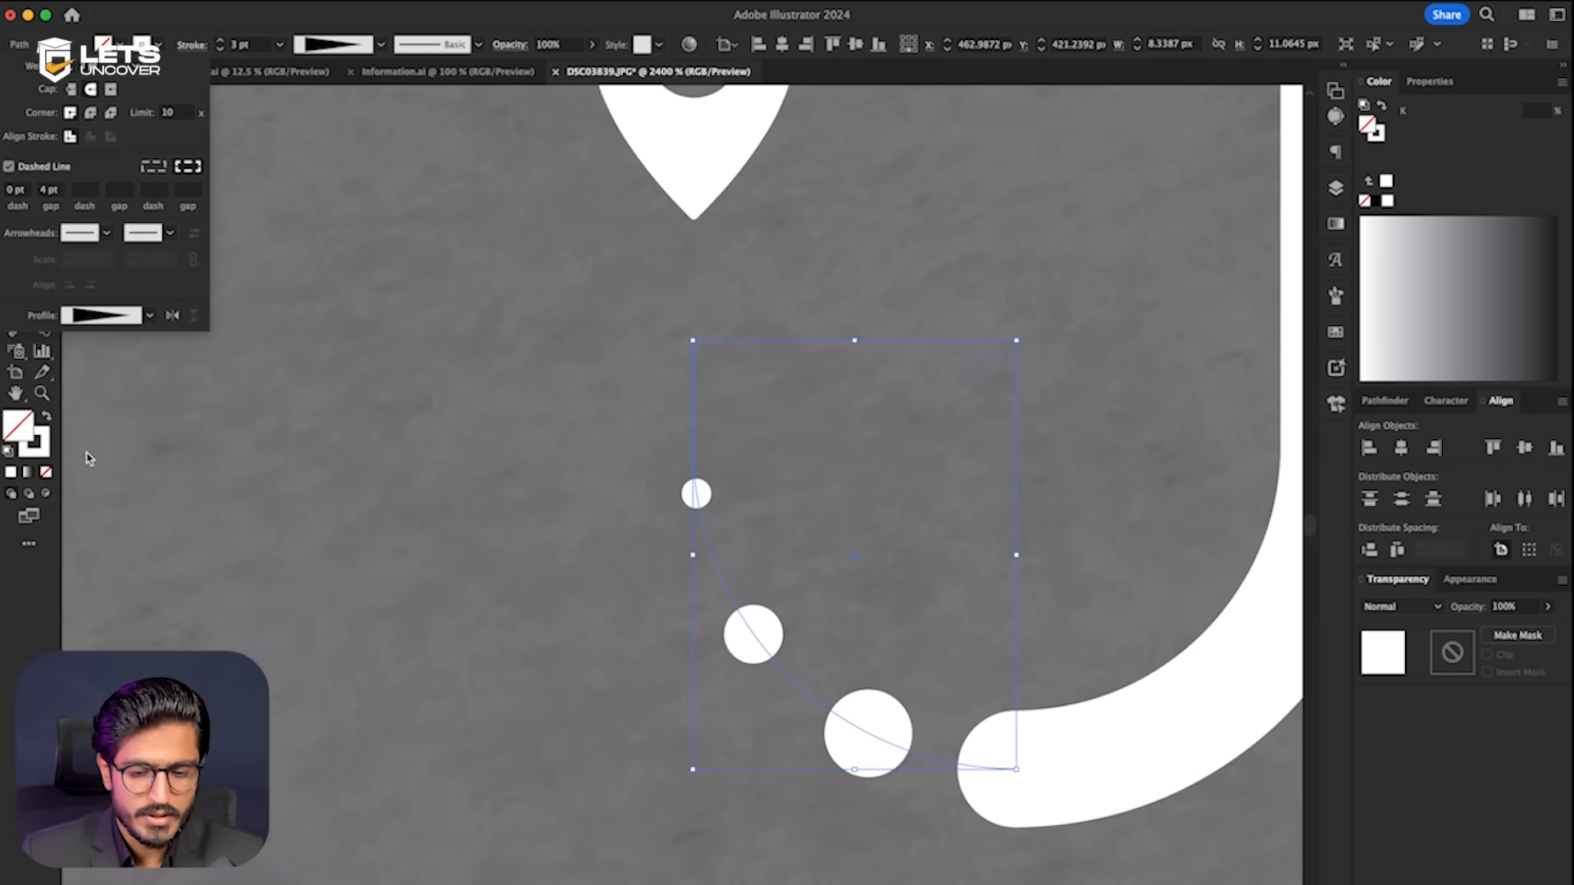
- Reduce the dash gap of the tapered dotted path so its dots sit closer together
scroll(597, 657, "down", 2)
scroll(807, 724, "up", 3)
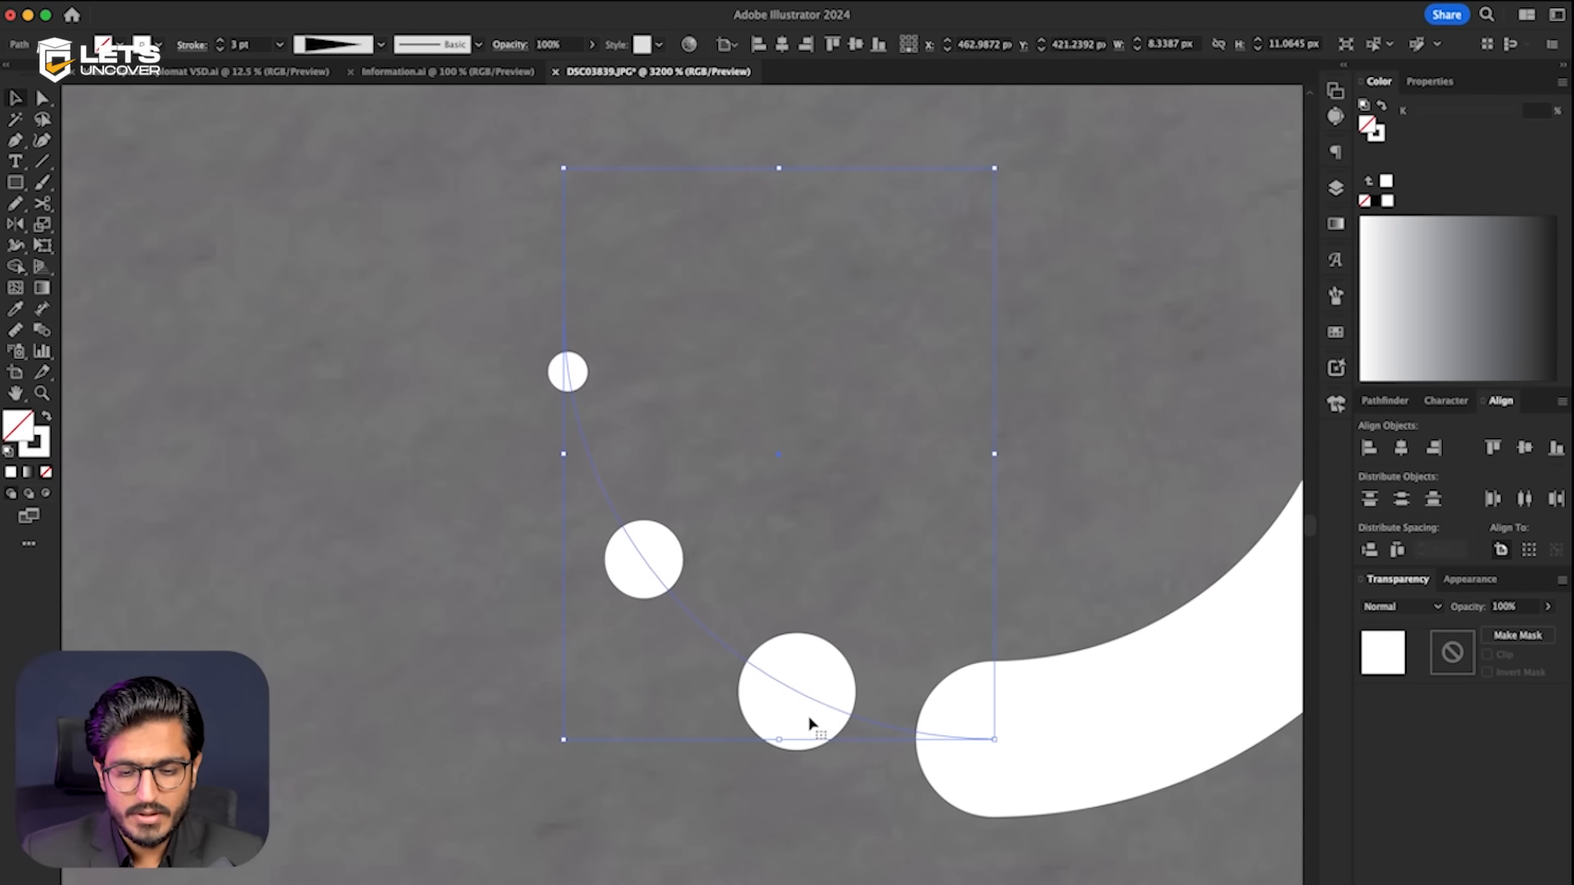
scroll(577, 406, "down", 3)
left_click(460, 632)
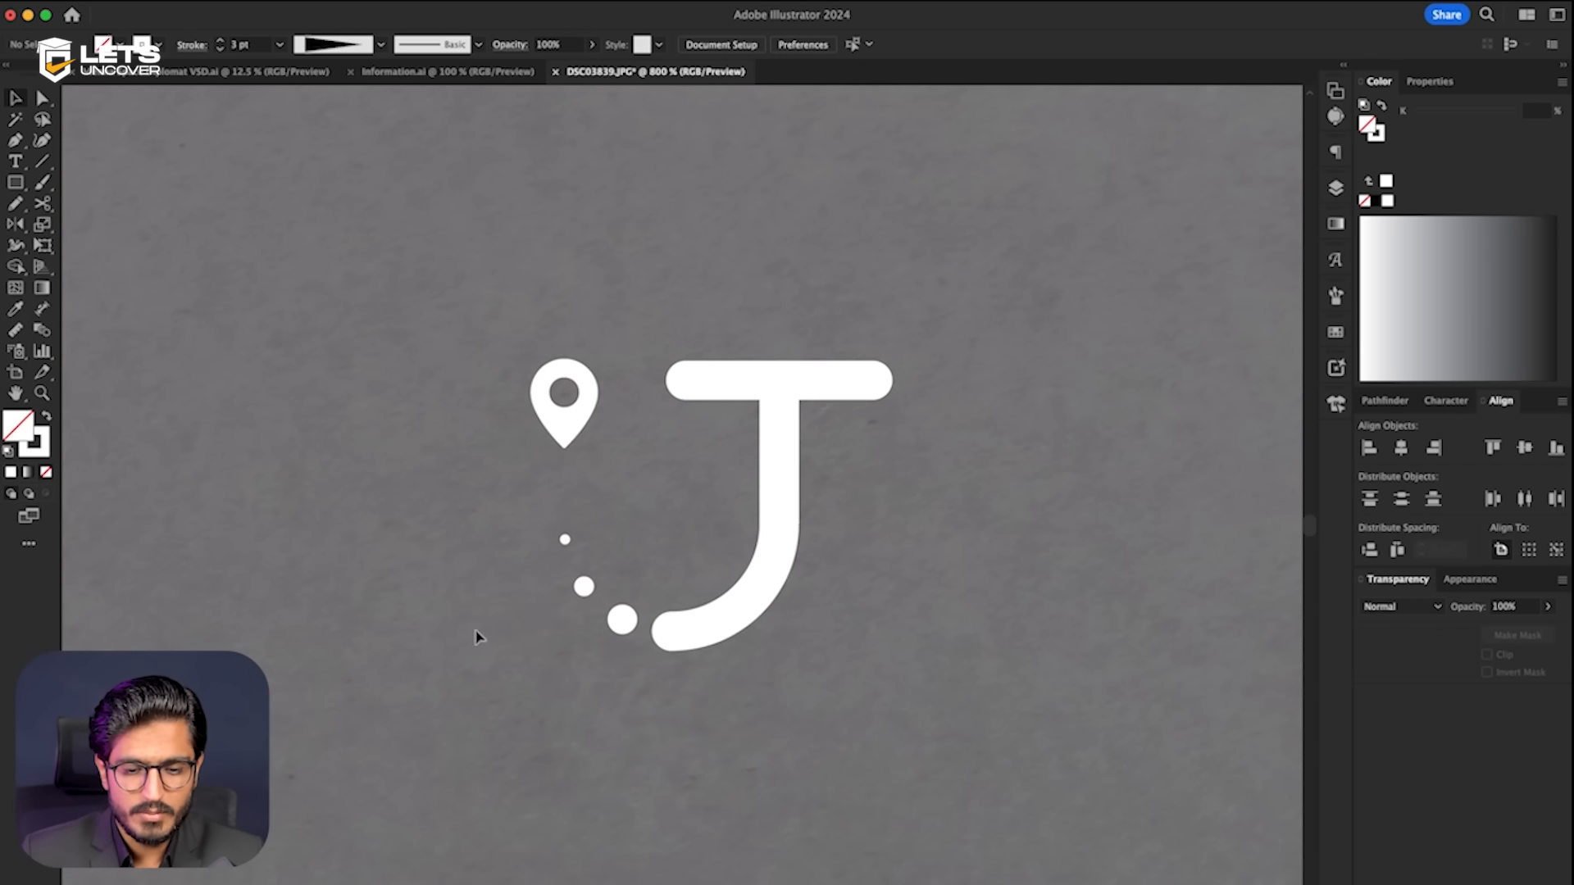
scroll(460, 632, "up", 1)
left_click(602, 592)
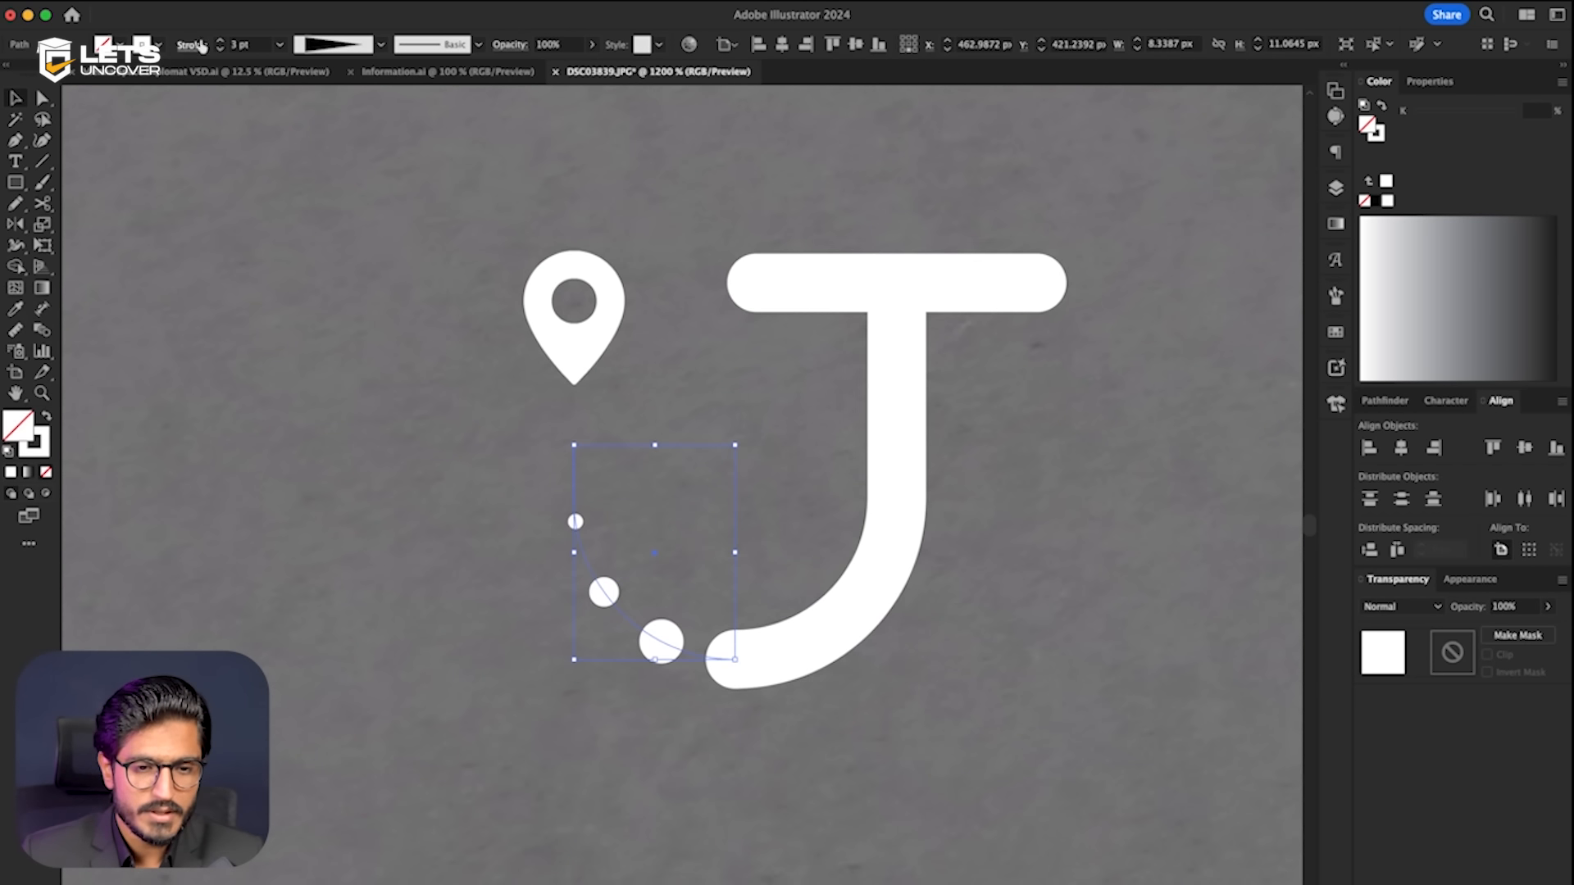
left_click(191, 45)
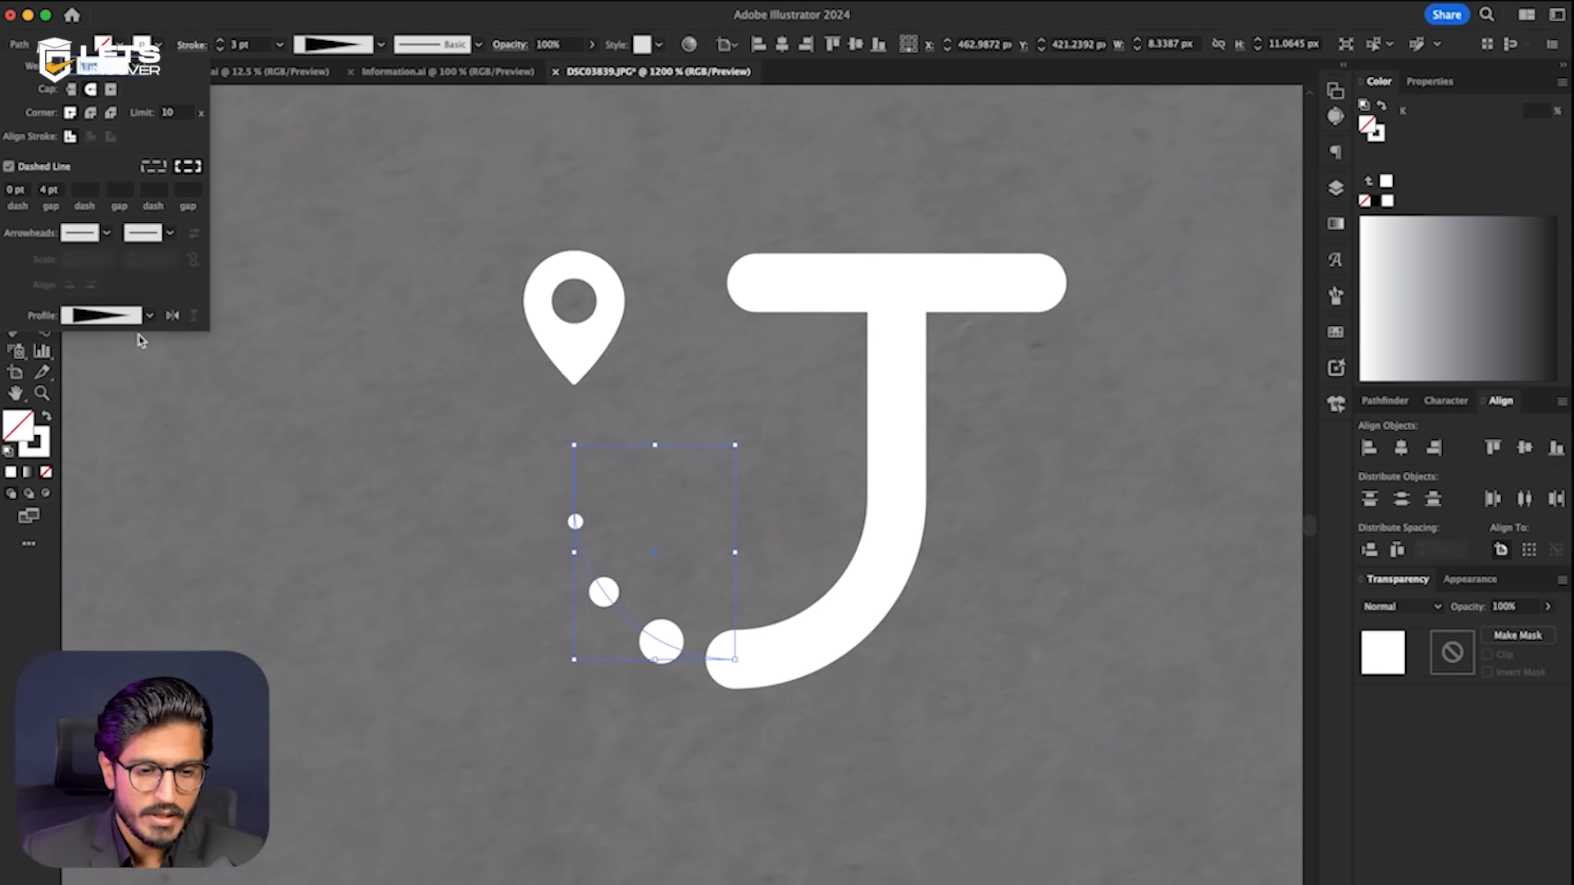
left_click(168, 317)
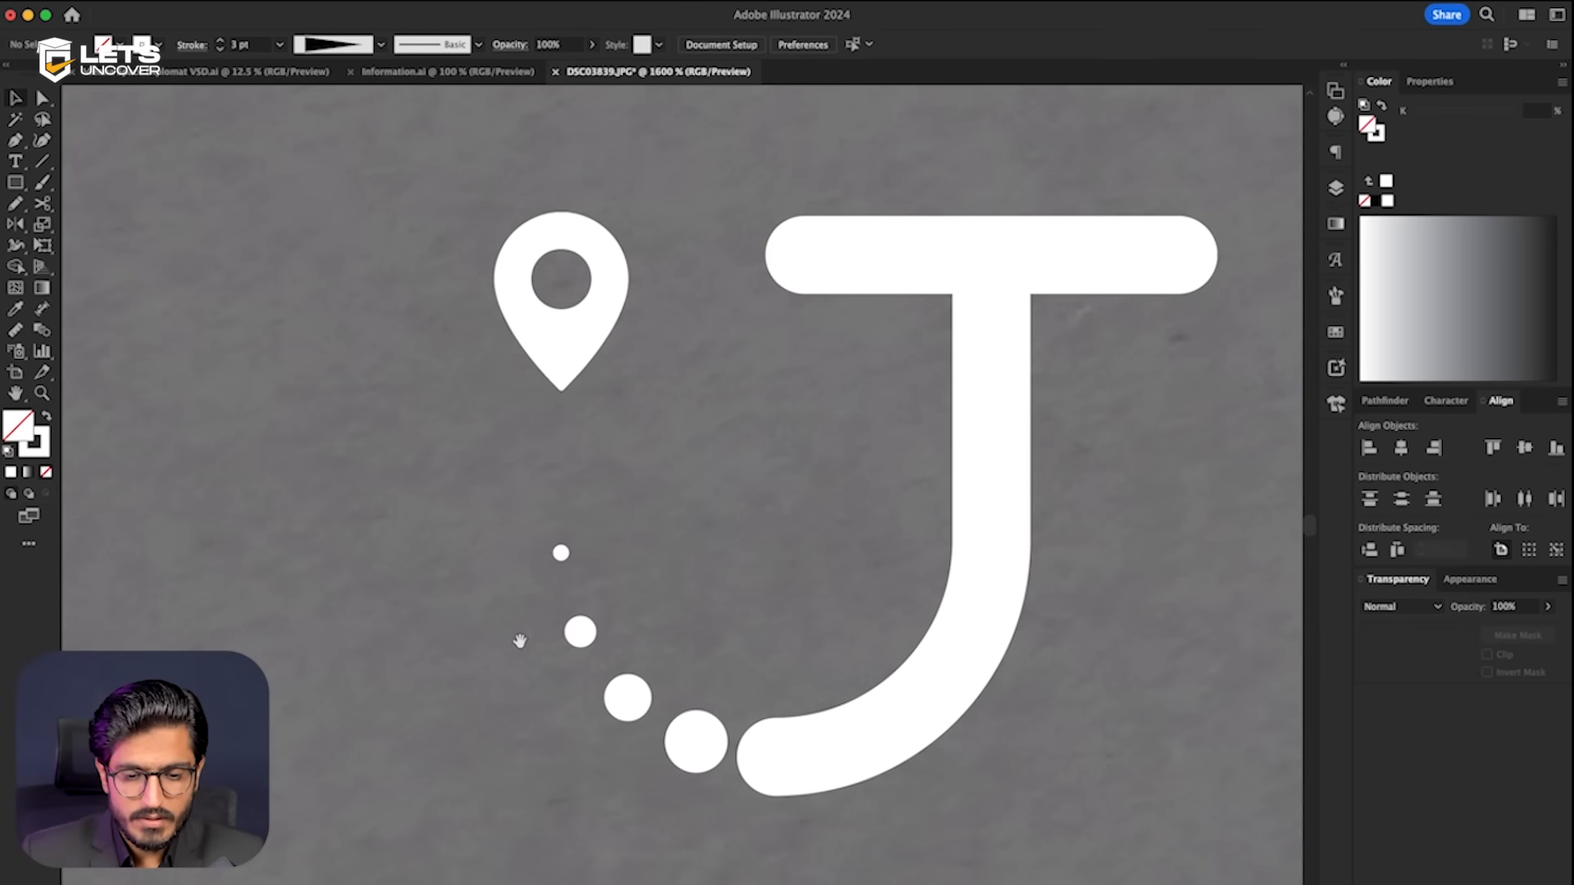
- Move the map pin straight down so its tip sits just above the smallest dot
left_click_drag(549, 342, 560, 469)
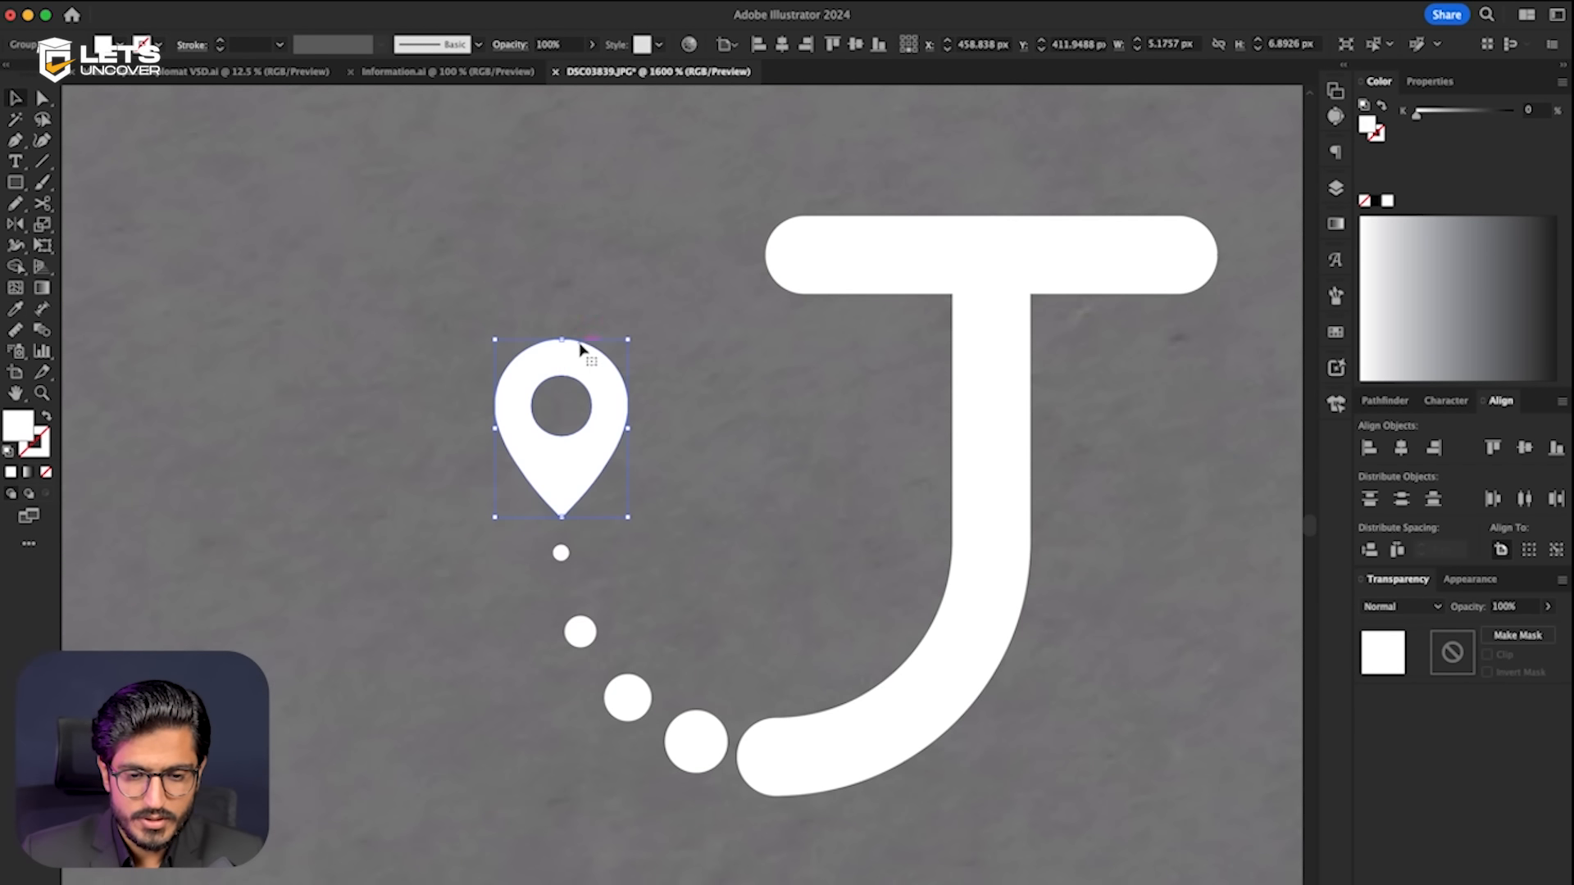
key("ctrl+minus")
left_click(693, 512)
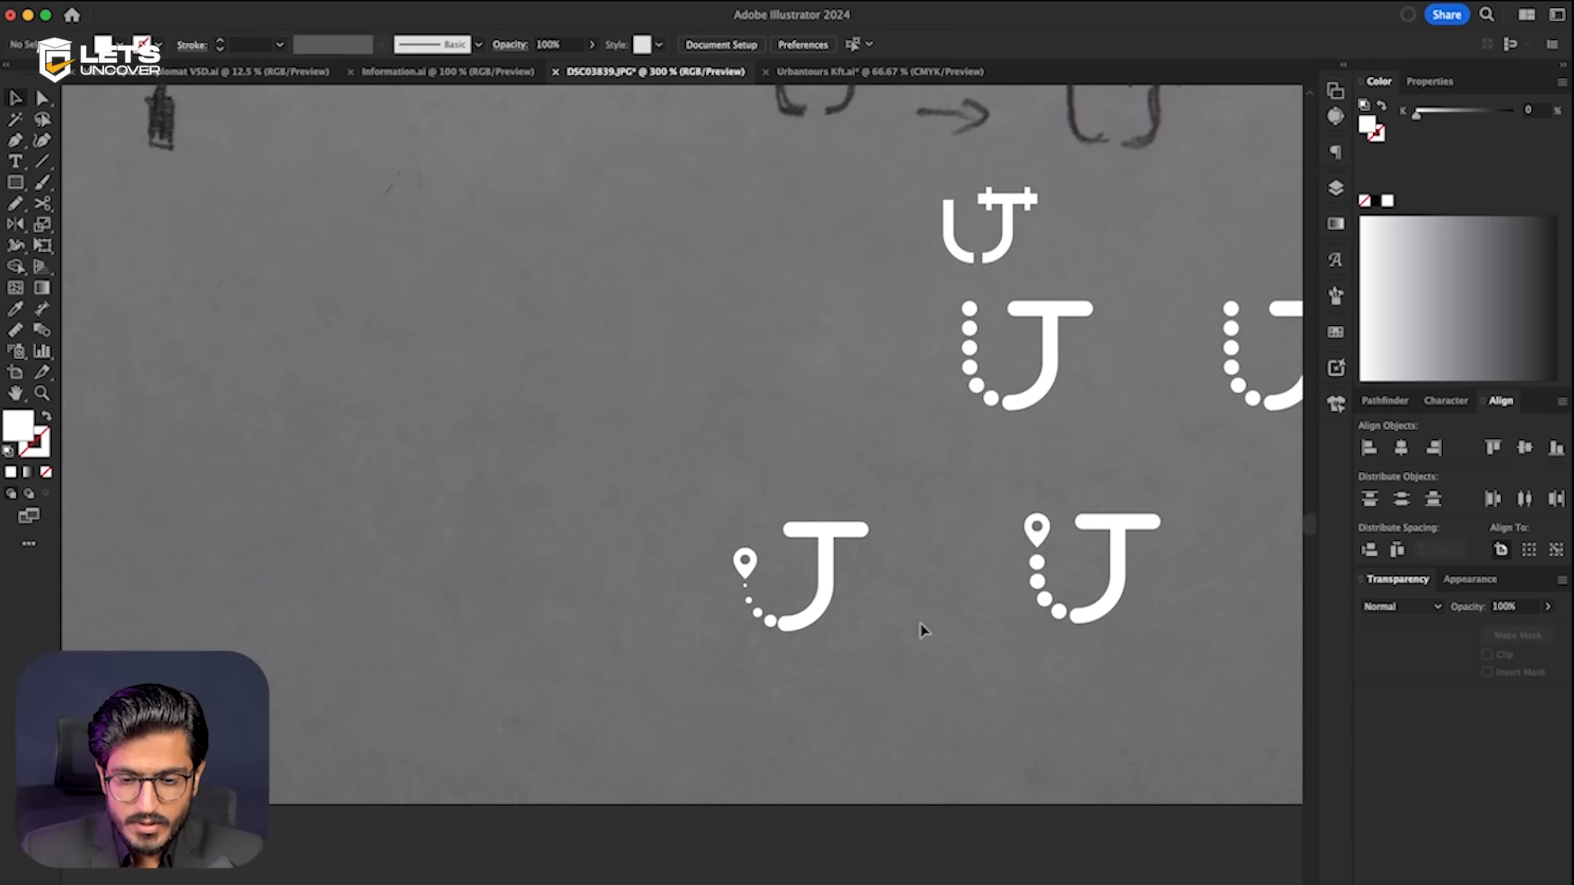
- Duplicate the evenly dotted pin monogram to the left of the tapered version
left_click(1028, 550)
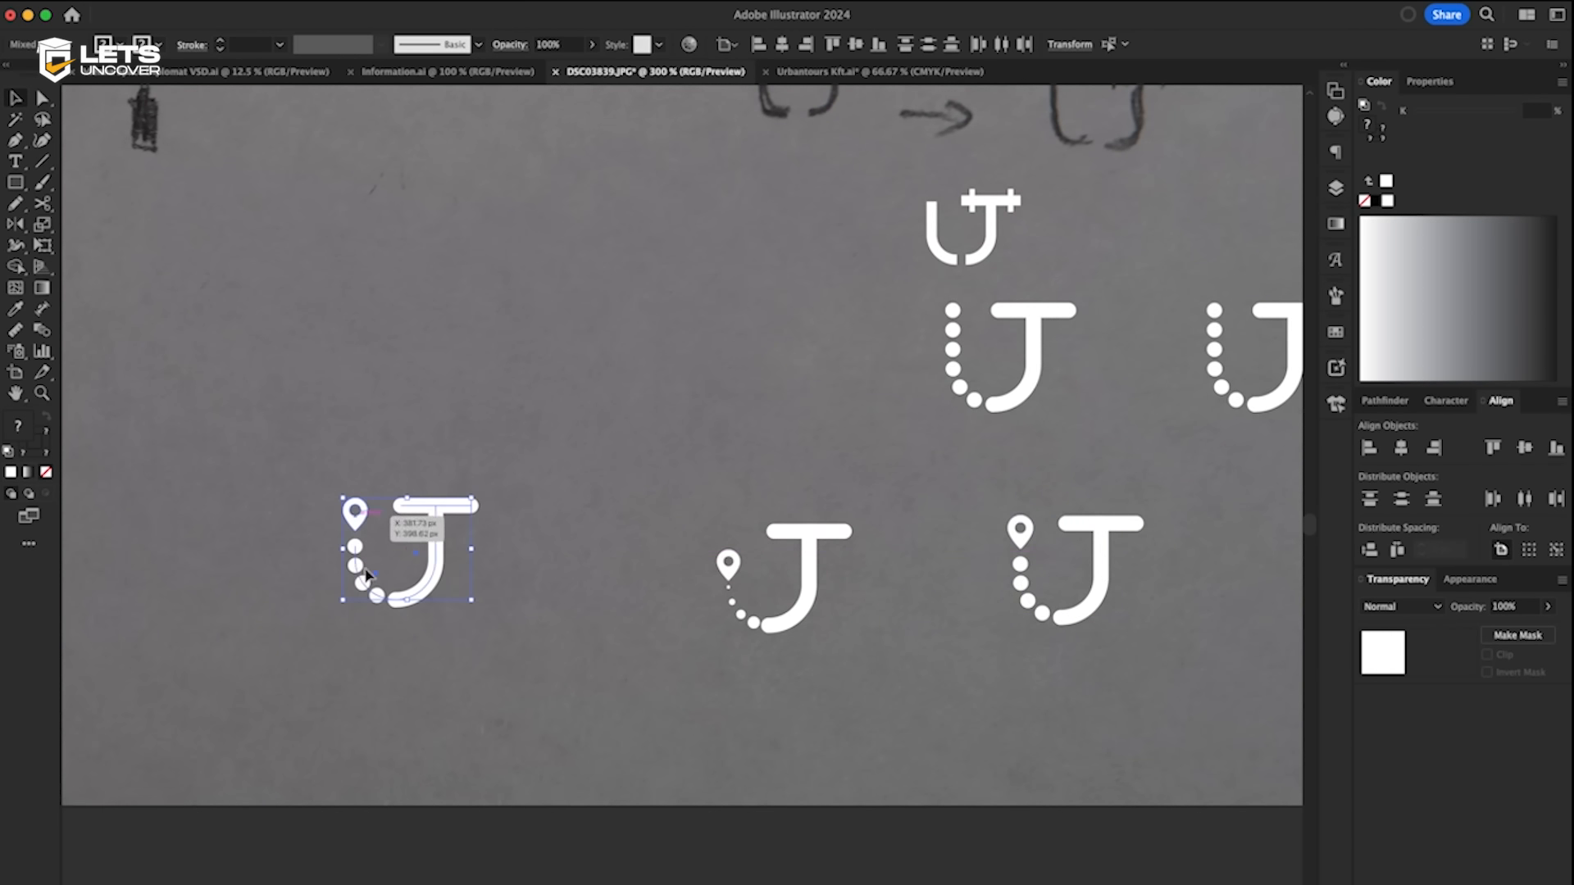
scroll(527, 703, "up", 5)
left_click(527, 710)
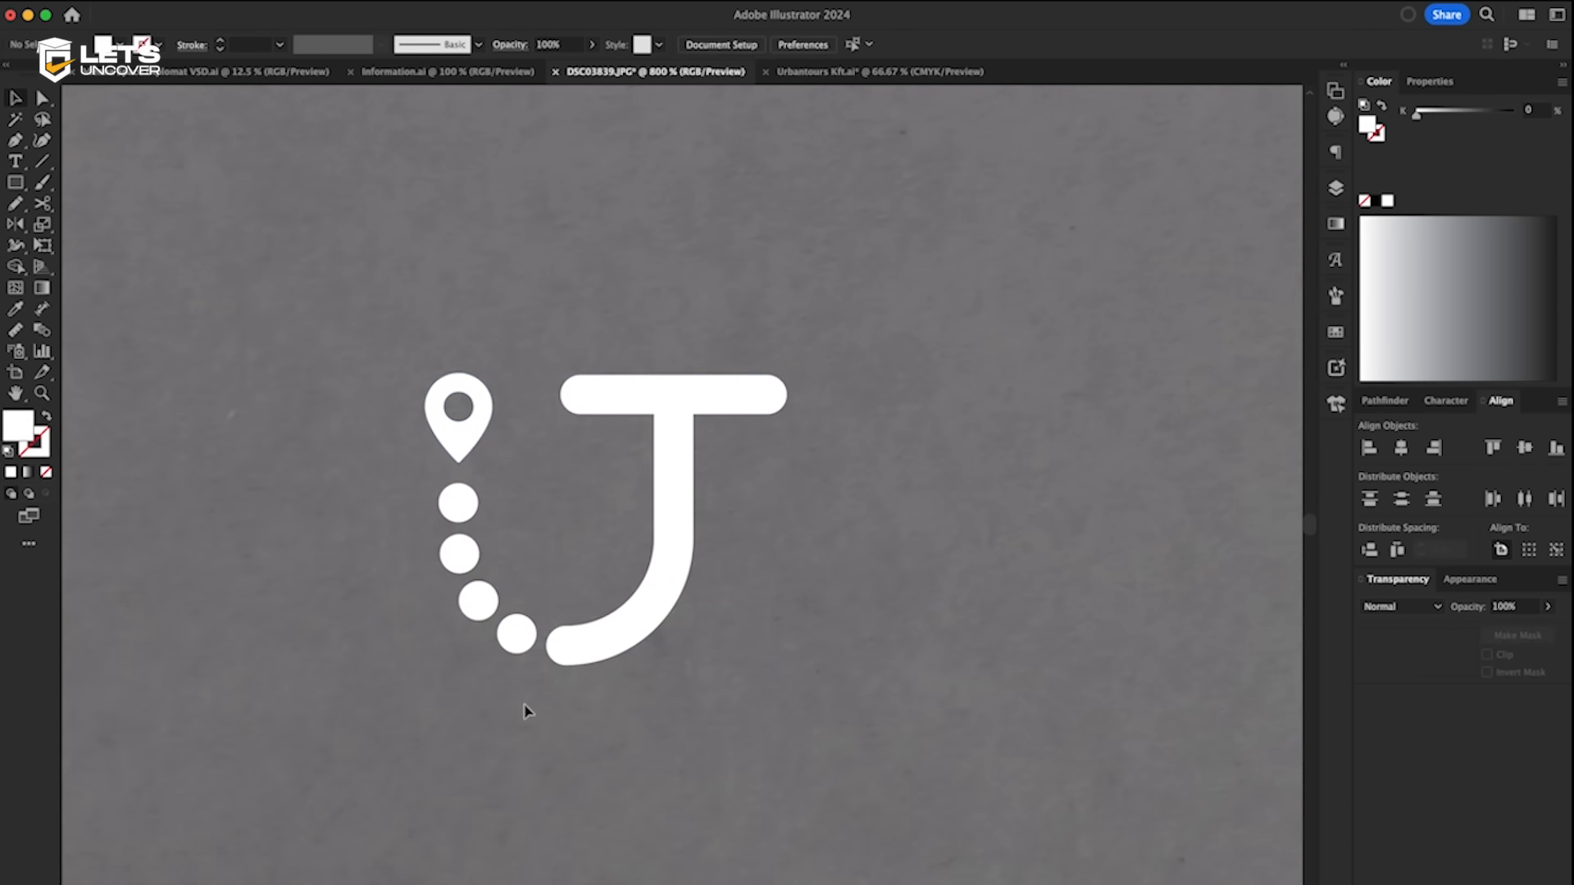
scroll(566, 709, "up", 2)
left_click(575, 611)
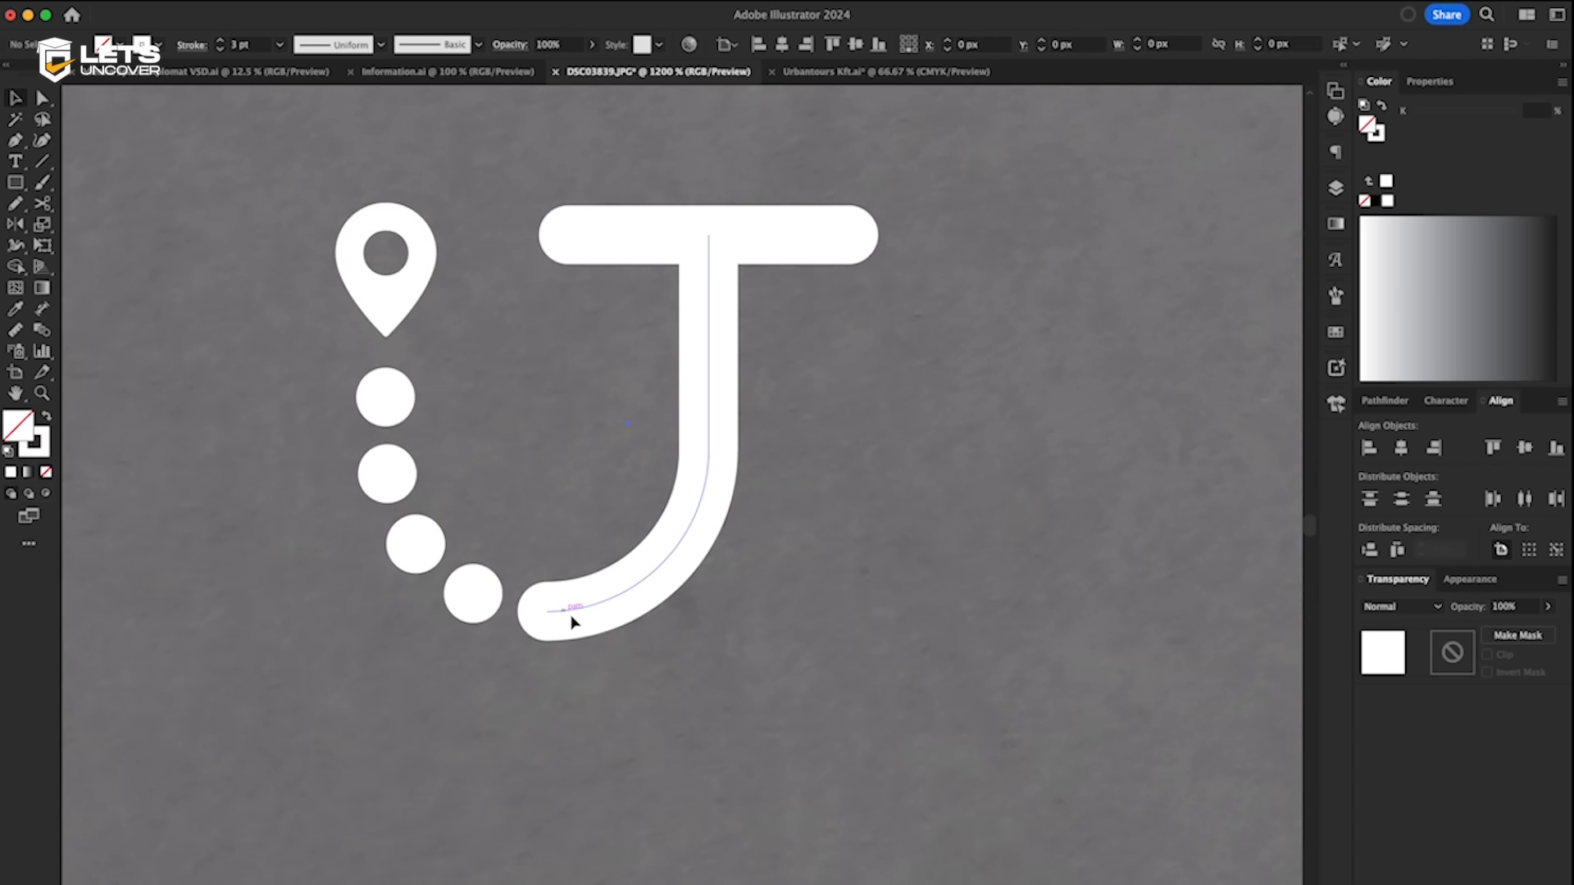
scroll(575, 611, "up", 2)
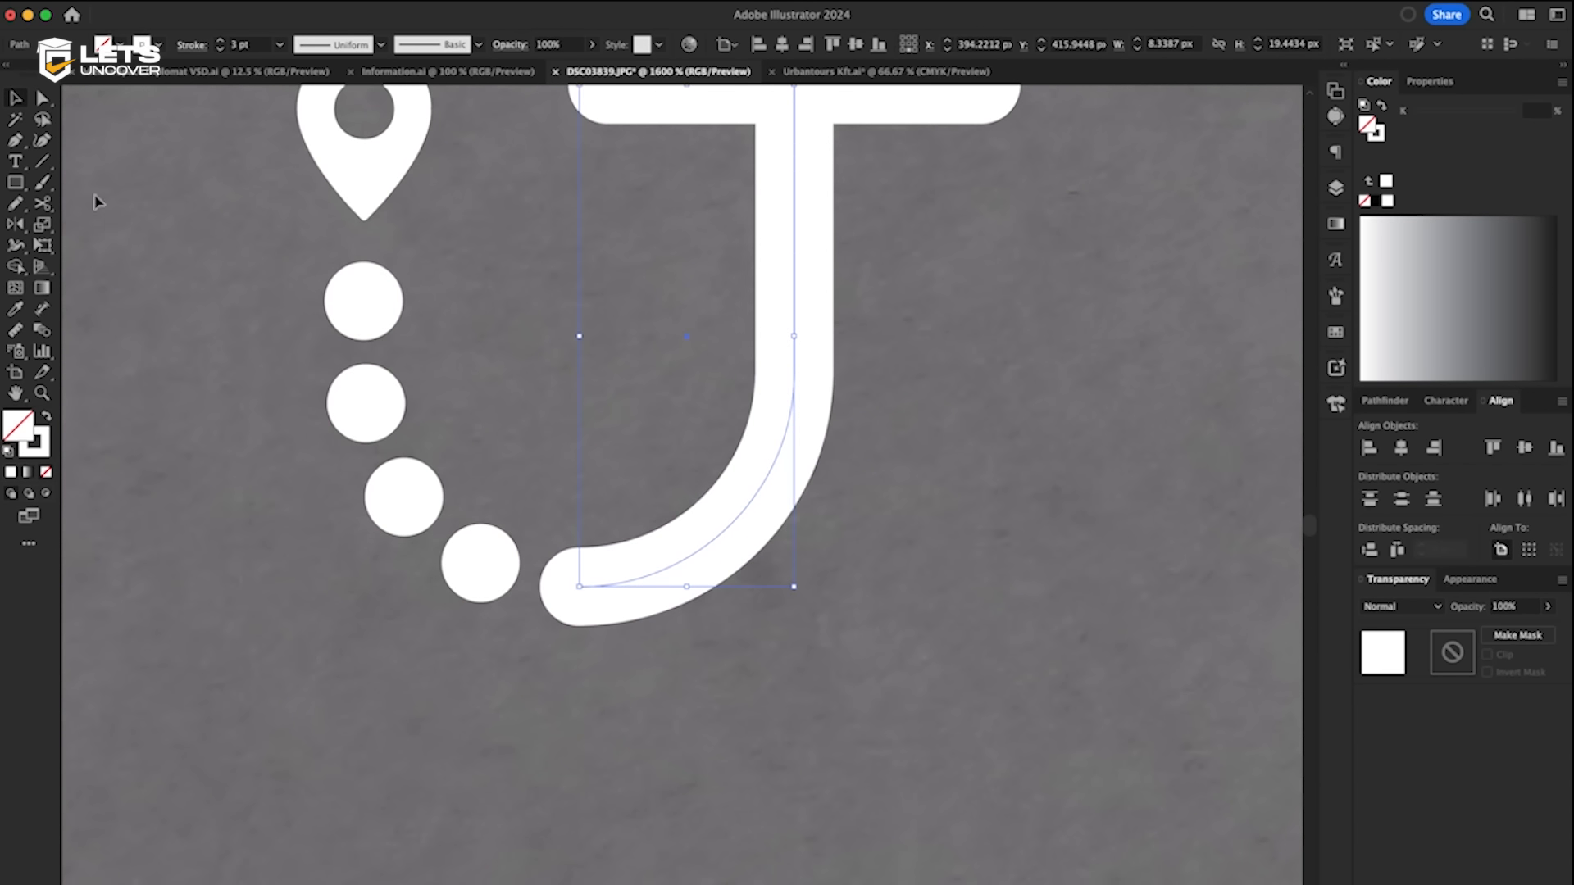
scroll(666, 674, "down", 1)
left_click(665, 672)
left_click_drag(666, 671, 635, 676)
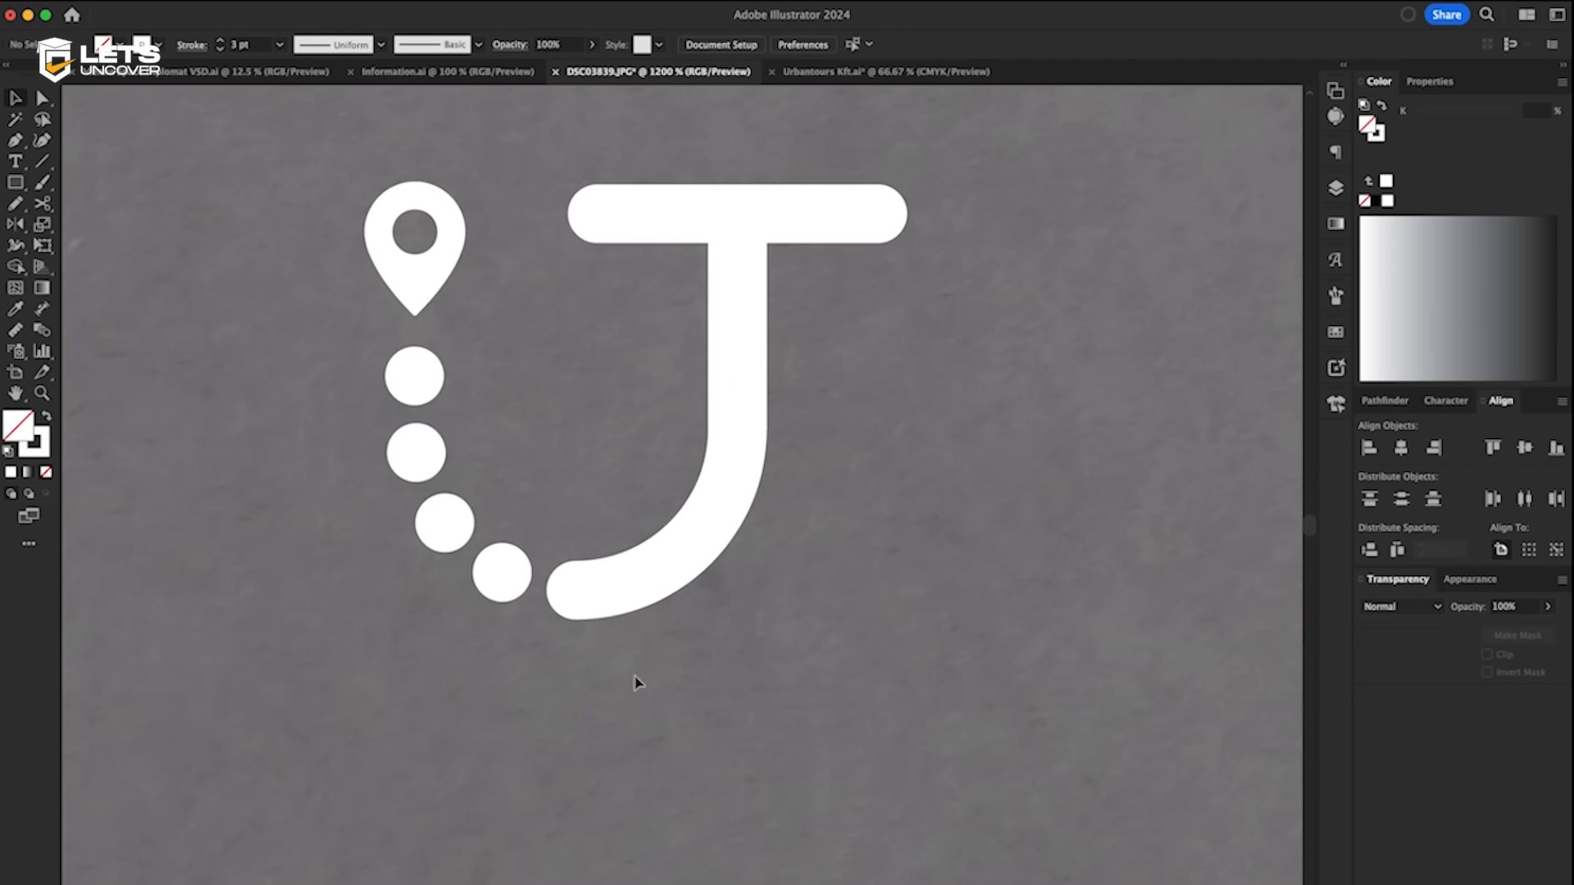
- Draw a closed curved fin shape over the lower end of the stem with the Pen tool, filled white without stroke
scroll(539, 648, "up", 1)
key("p")
left_click_drag(539, 649, 565, 674)
left_click(537, 460)
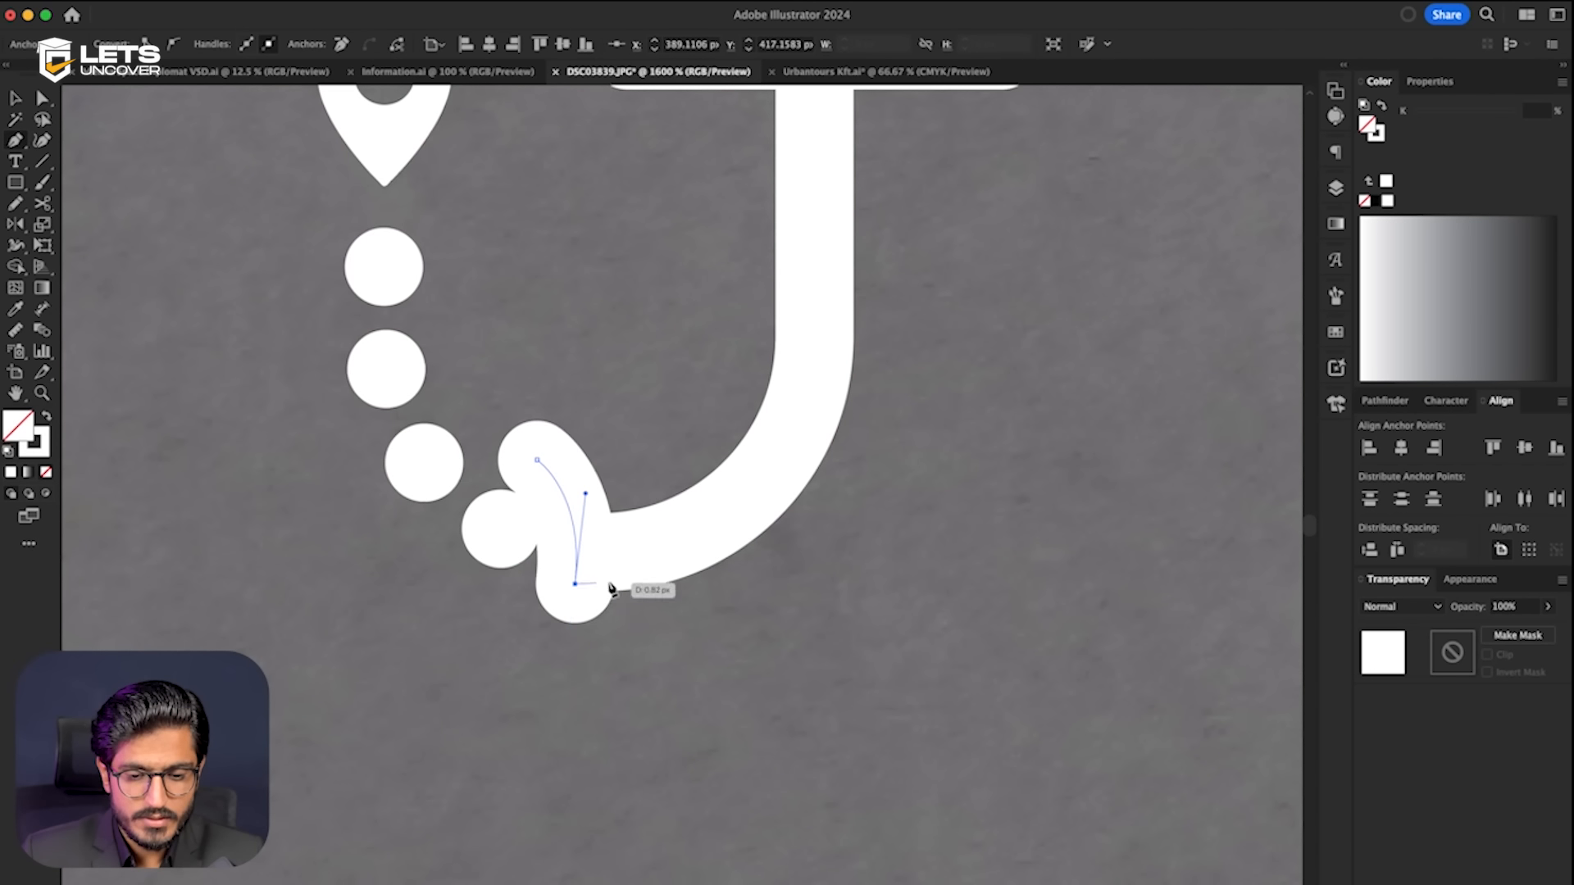
left_click(650, 562)
key("shift+x")
left_click_drag(537, 460, 640, 460)
- Reshape the fin's anchor points, pulling its upper tip out towards the dots and its lower corner past the stem's rounded end
key("a")
scroll(566, 541, "up", 2)
left_click_drag(531, 501, 494, 474)
left_click(619, 548)
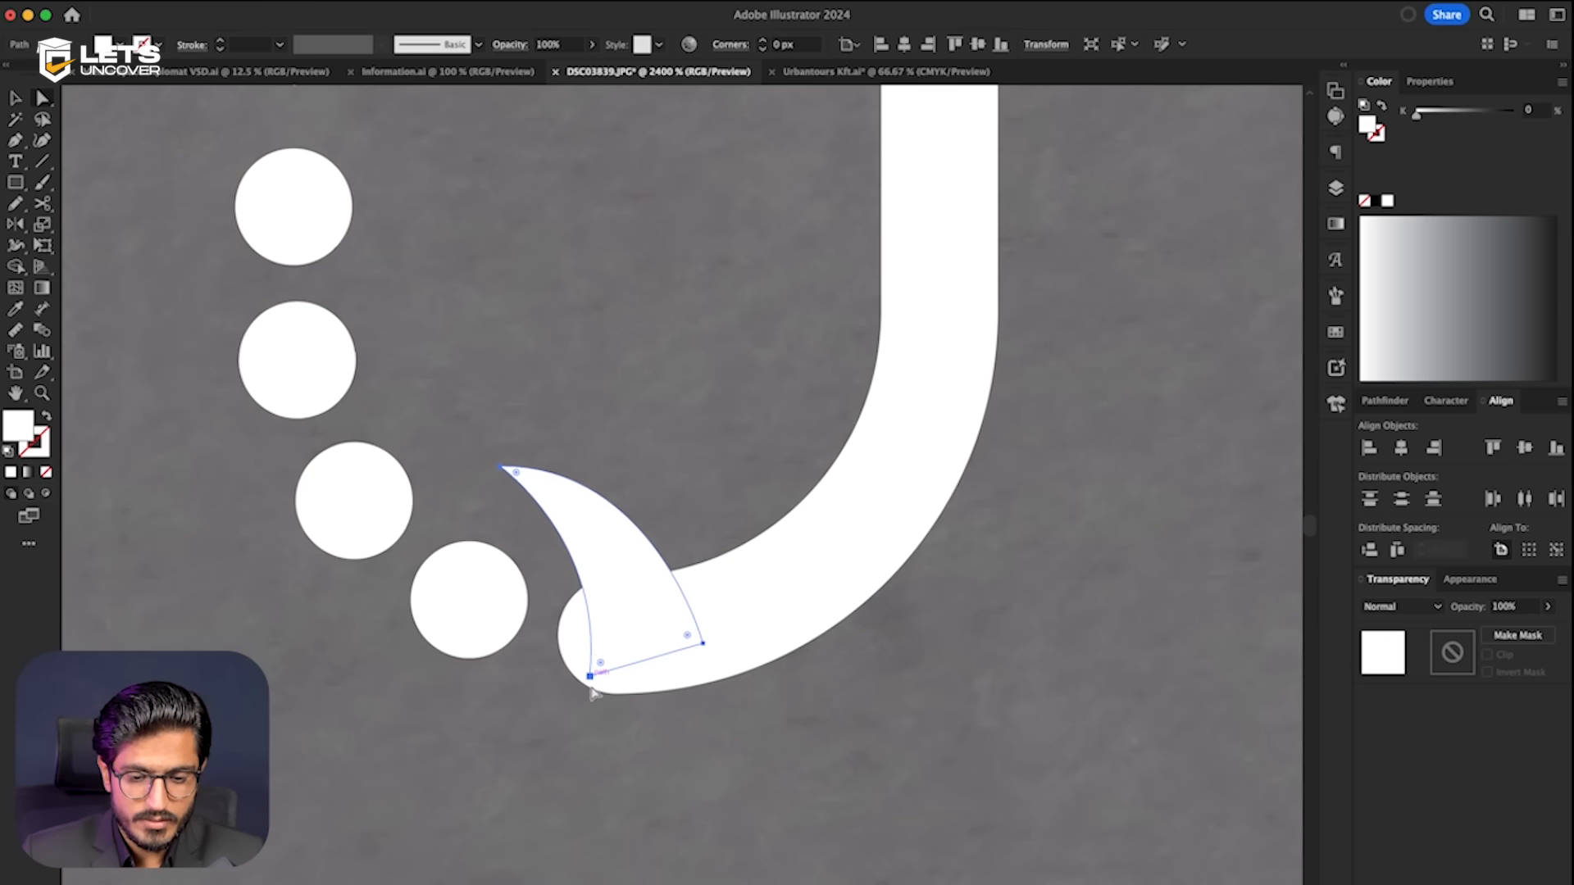
left_click_drag(579, 683, 562, 698)
left_click(598, 590)
- Duplicate the whole fin-tailed monogram to the left of the original
left_click_drag(578, 563, 771, 643)
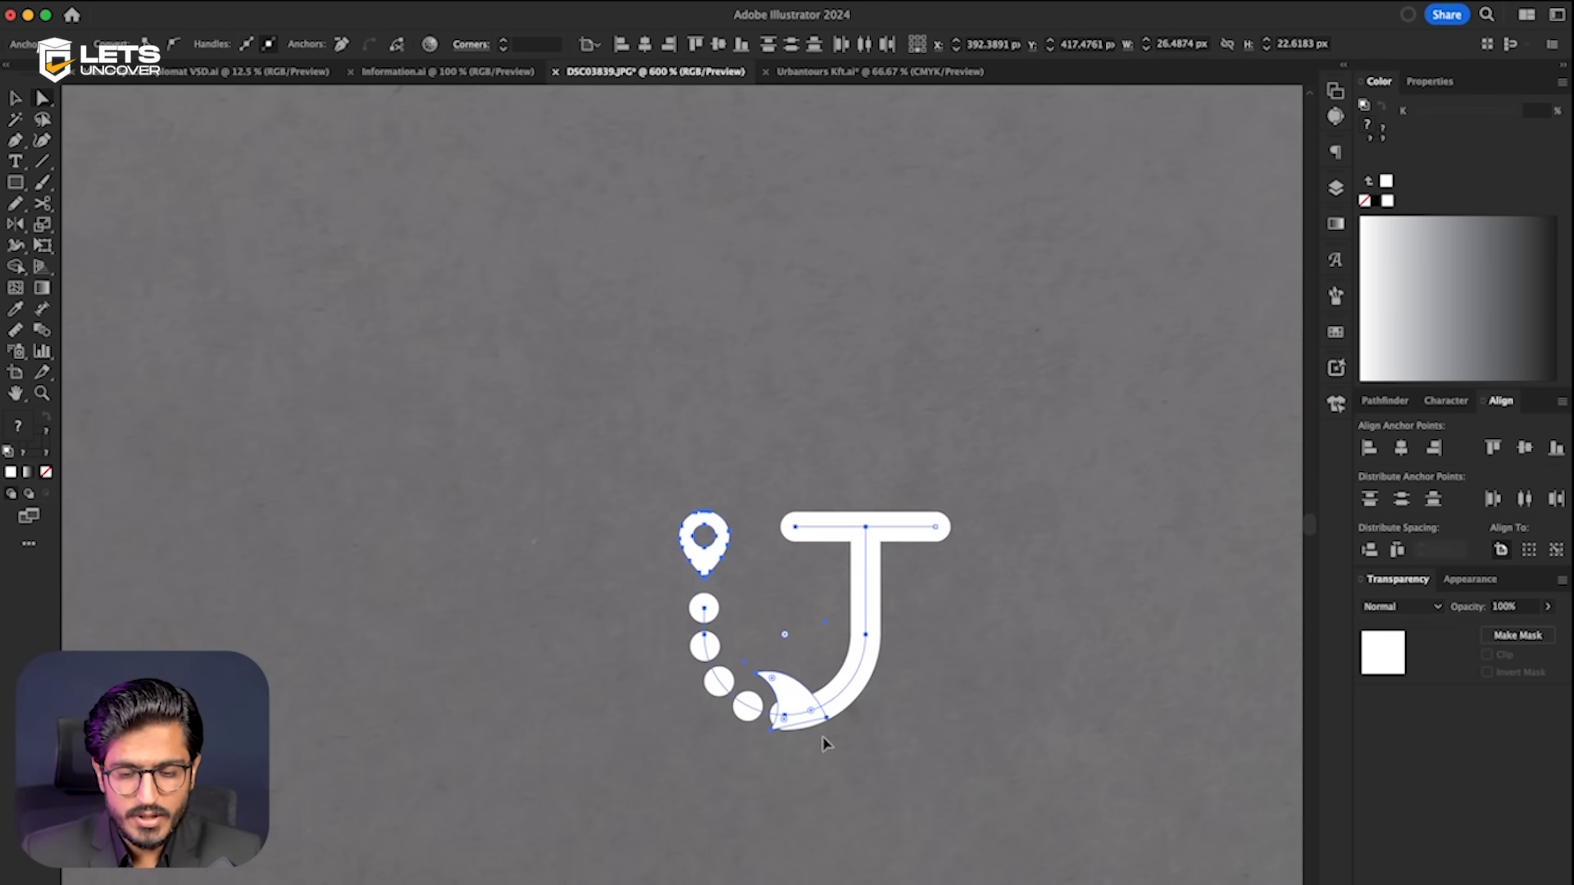
key("v")
scroll(918, 716, "down", 2)
left_click_drag(877, 715, 650, 718)
scroll(650, 718, "up", 2)
- Expand the left fin-tailed monogram's strokes and fills into outlined shapes
left_click(802, 831)
left_click(705, 624)
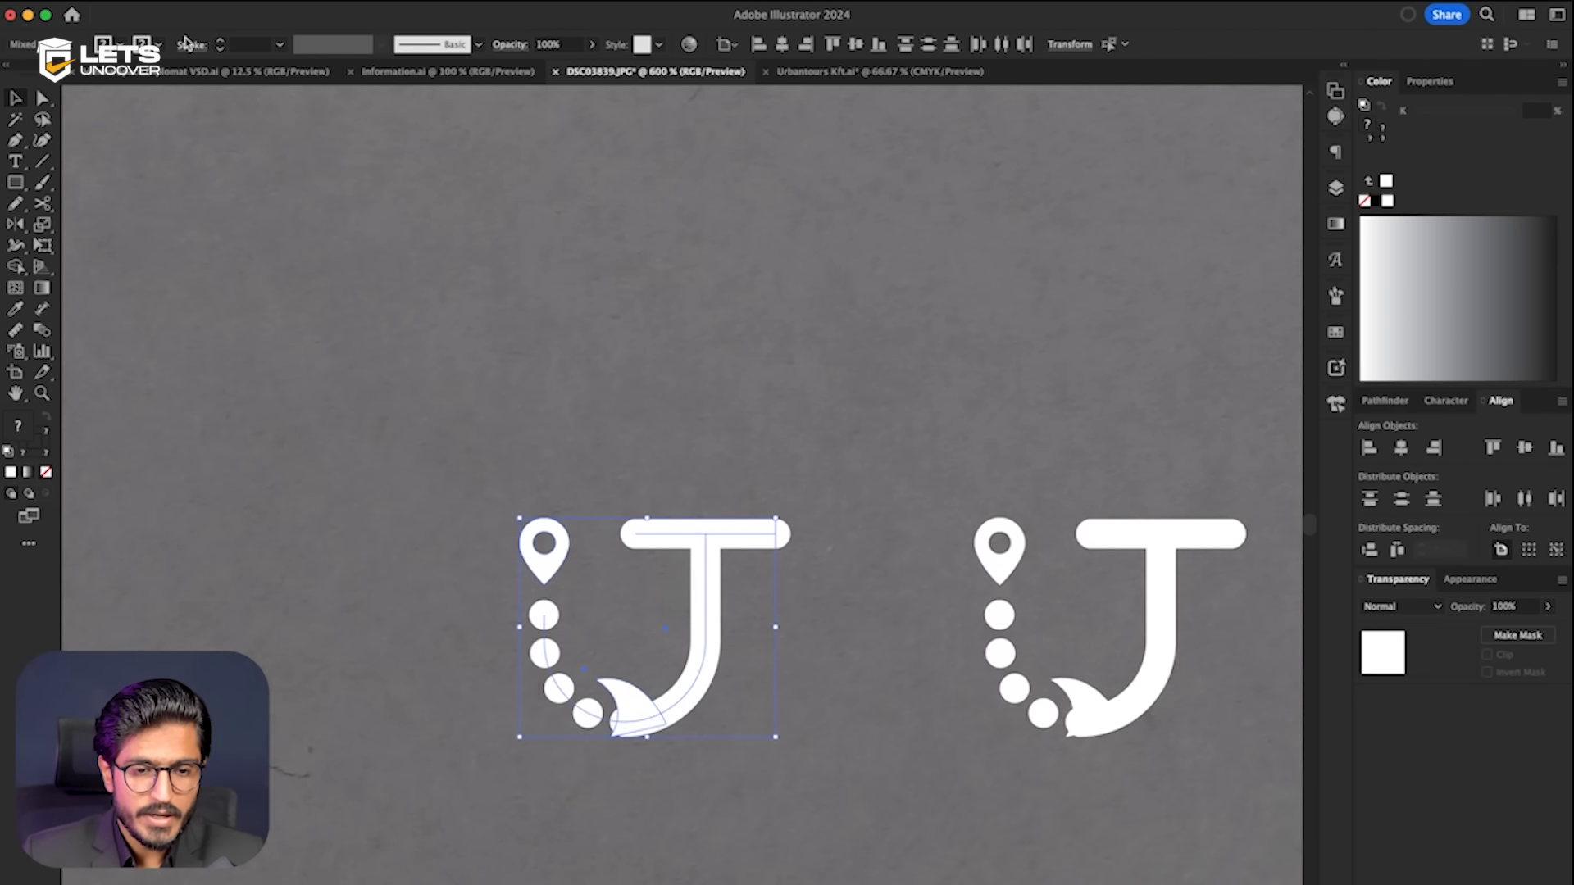
left_click(201, 2)
left_click(438, 440)
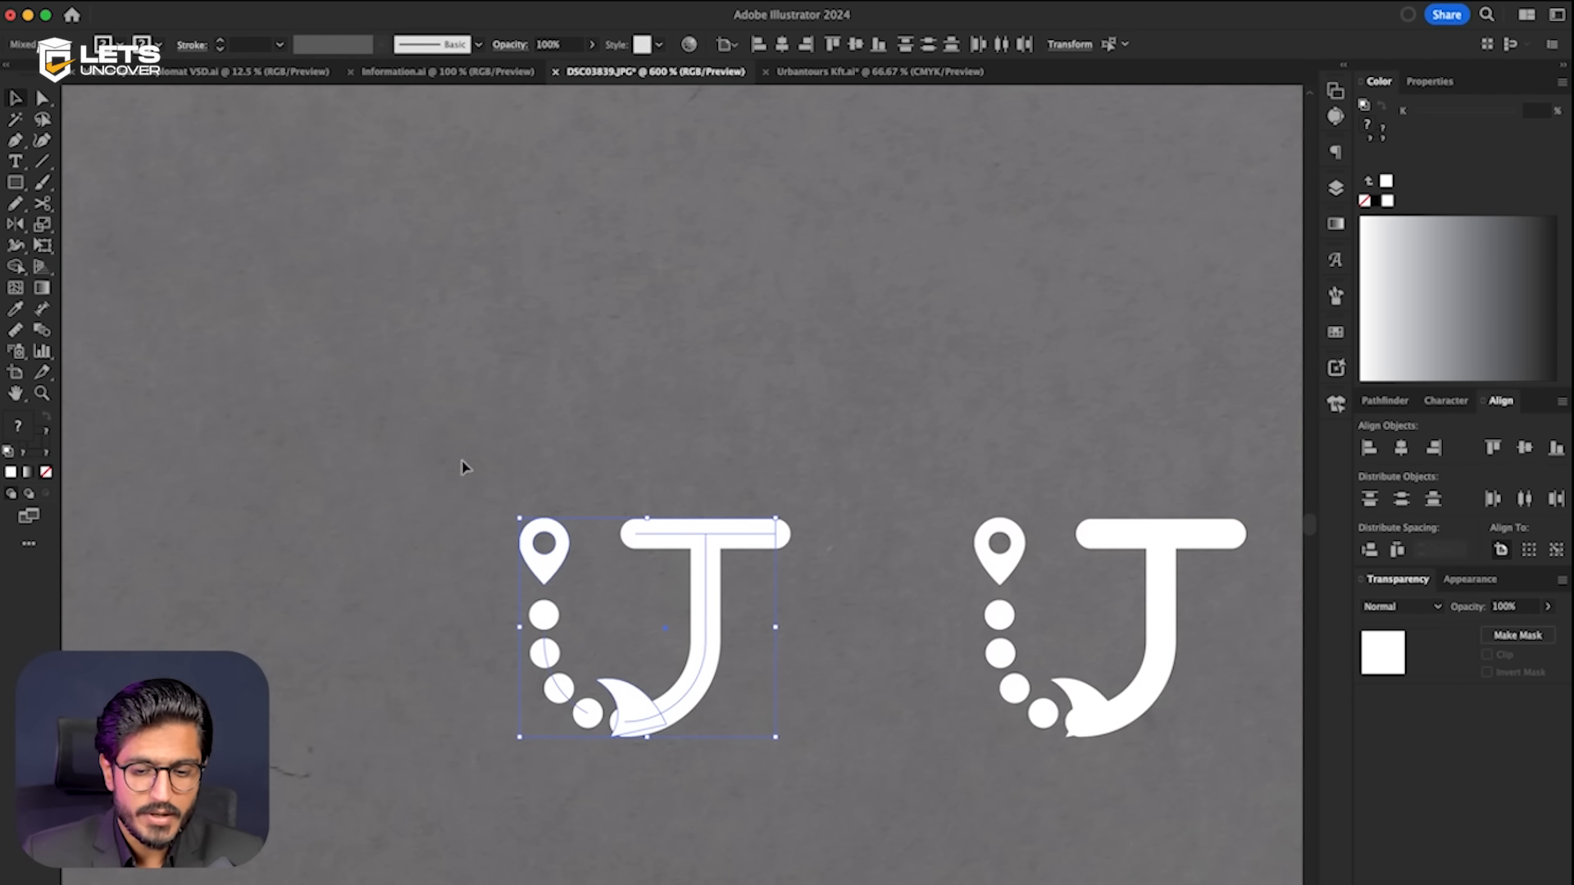
left_click(208, 3)
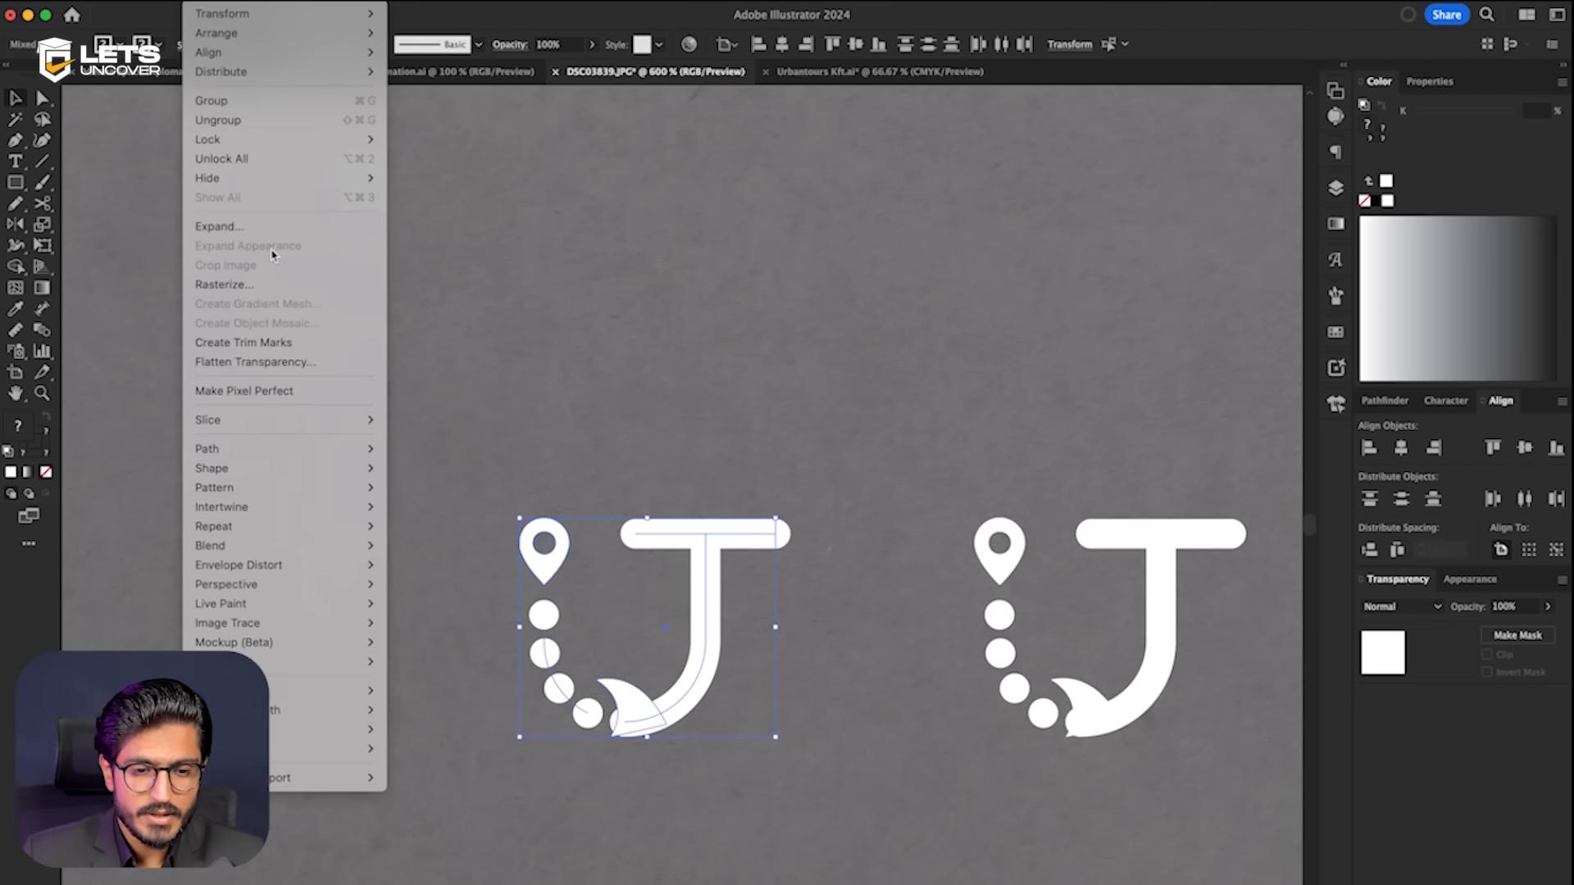
left_click(267, 228)
left_click(660, 419)
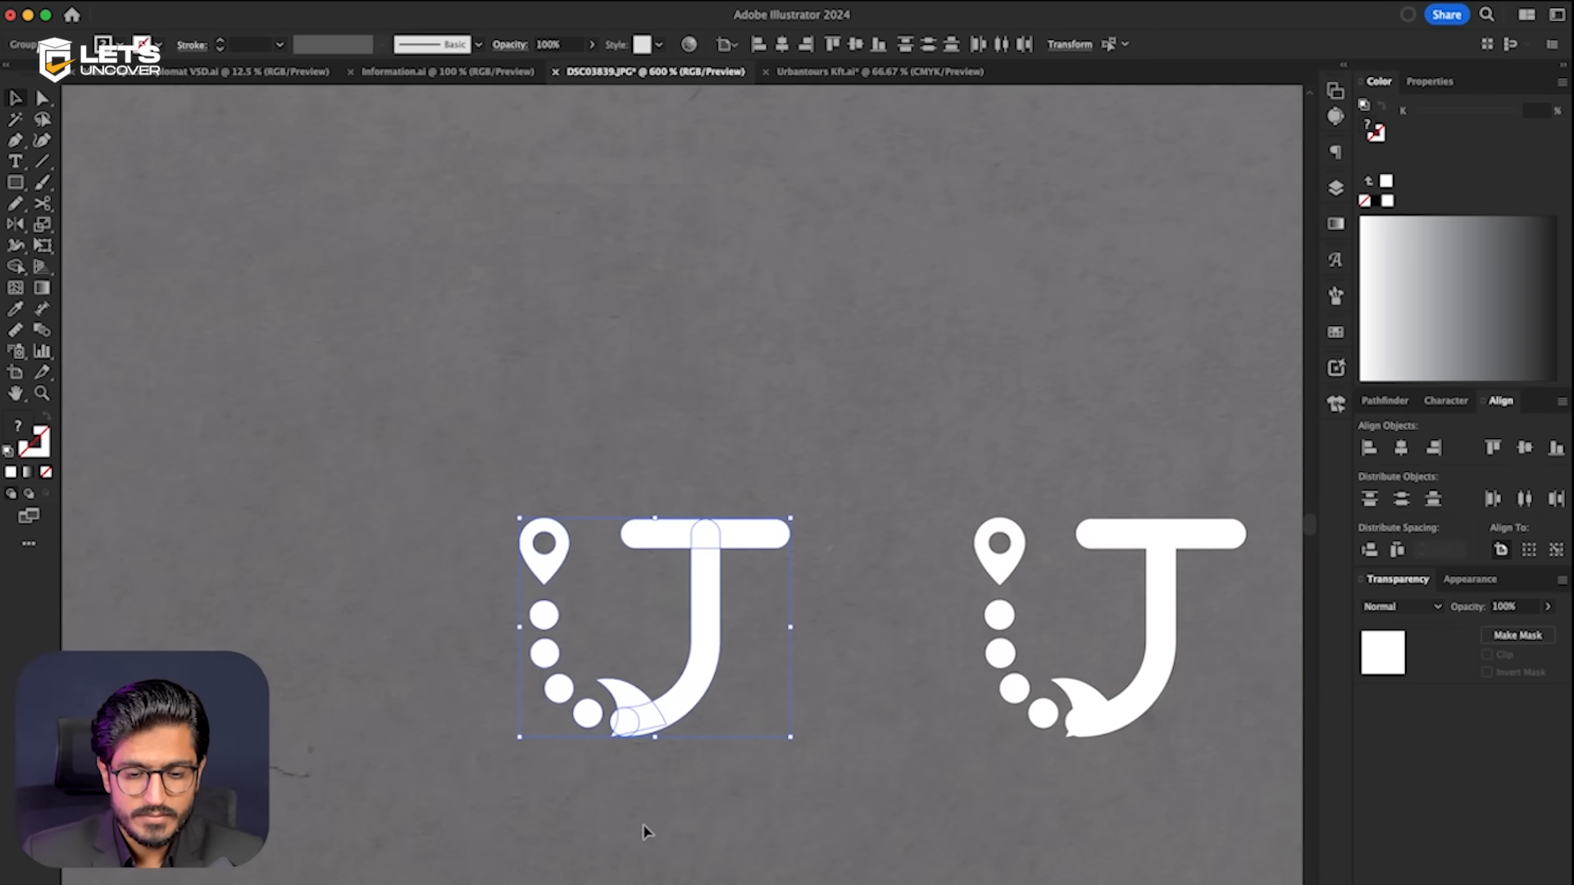
- Merge the fin with the stem using the Shape Builder and remove the slivers outside the fin's curved edge and below its corner
left_click(639, 812)
scroll(624, 774, "up", 5)
left_click(719, 576)
scroll(713, 582, "up", 2)
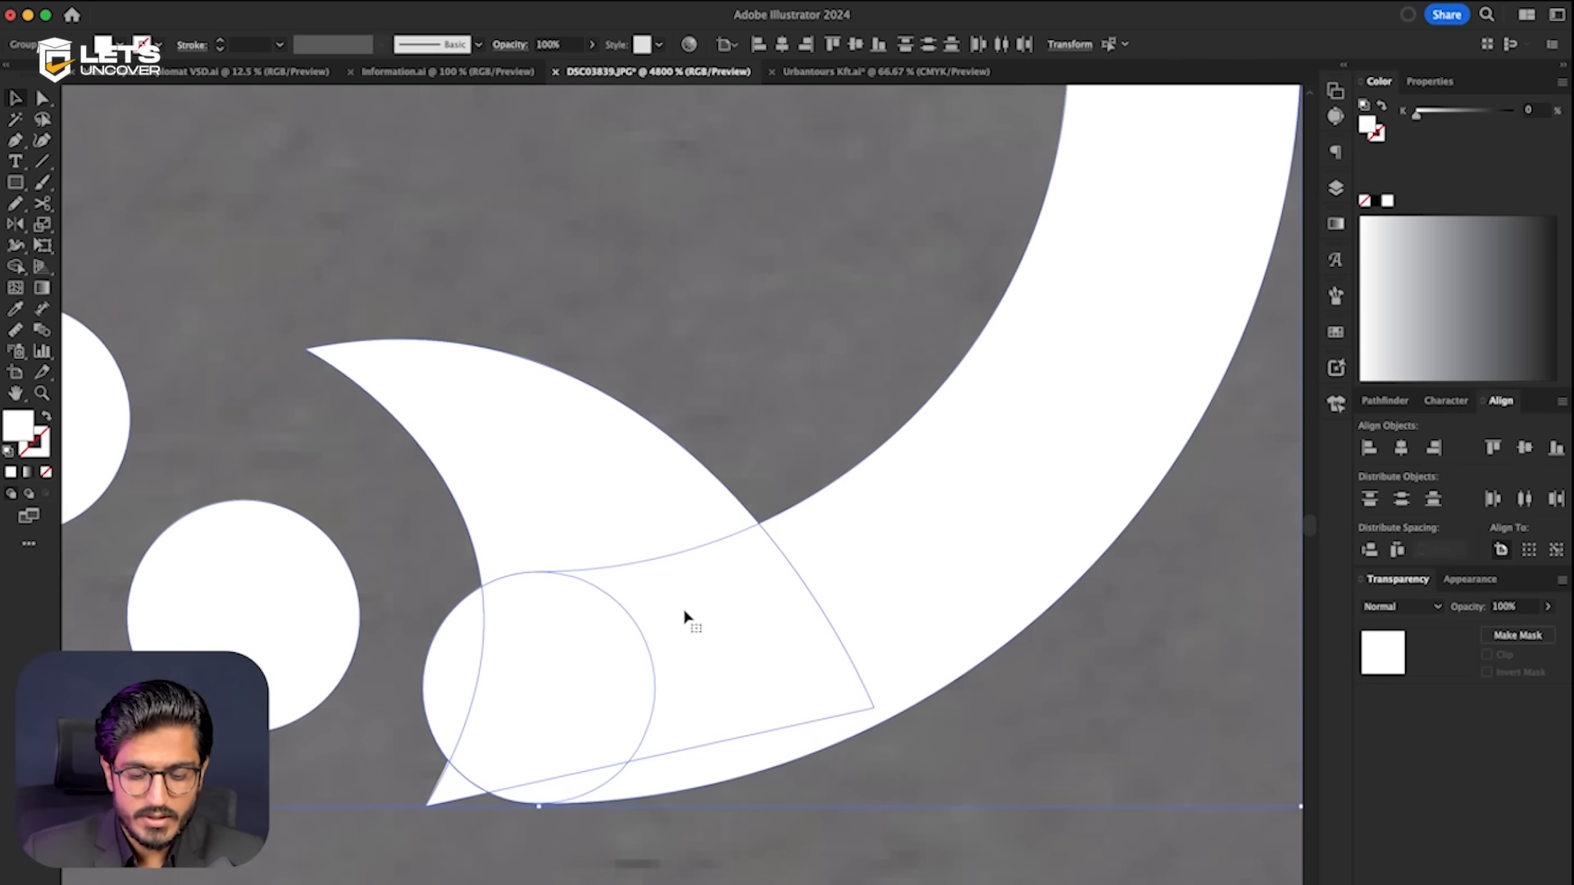
key("shift+m")
mouse_move(687, 619)
left_mouse_down()
mouse_move(587, 509)
mouse_move(597, 752)
mouse_move(480, 657)
mouse_move(484, 816)
left_mouse_up()
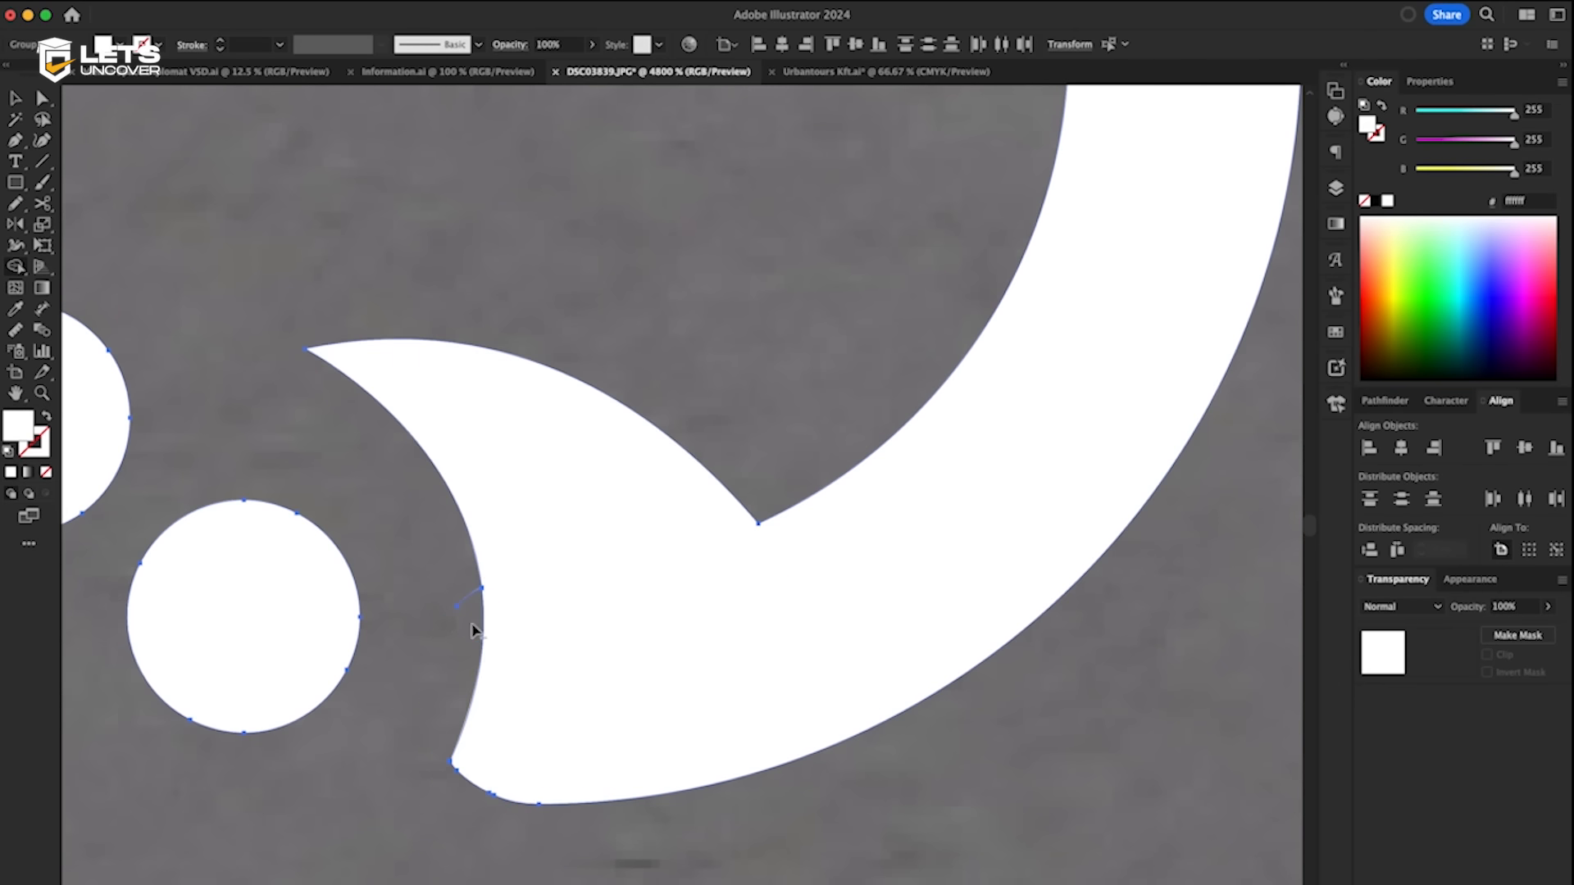
scroll(474, 632, "down", 5)
left_click(17, 119)
left_click(197, 502)
scroll(813, 710, "down", 3)
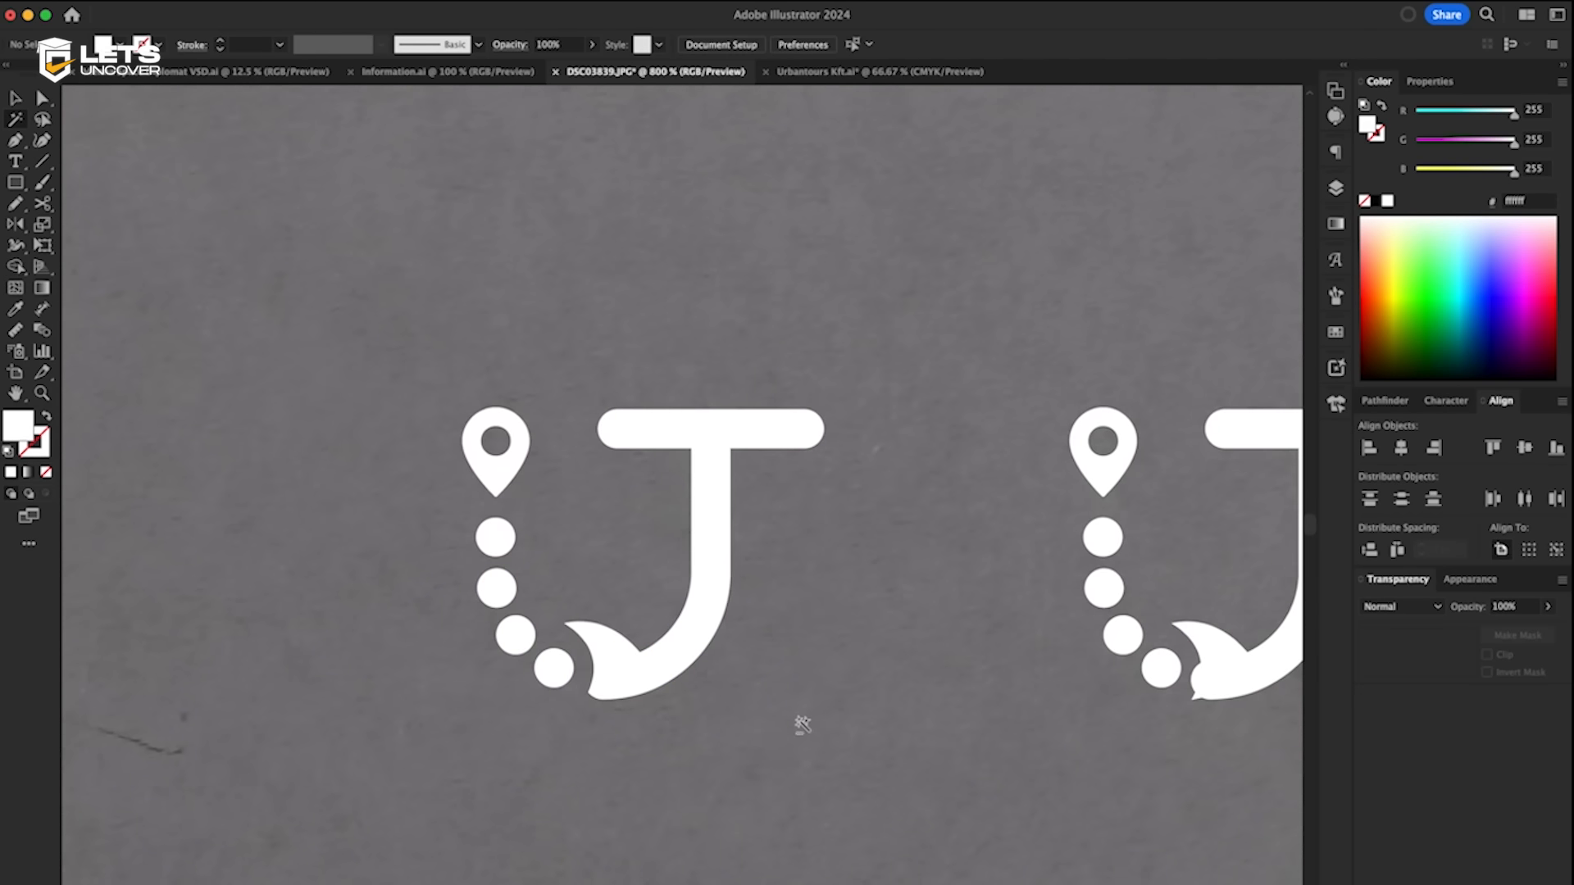
- Duplicate the merged fin-tailed monogram to its left
scroll(815, 717, "up", 5)
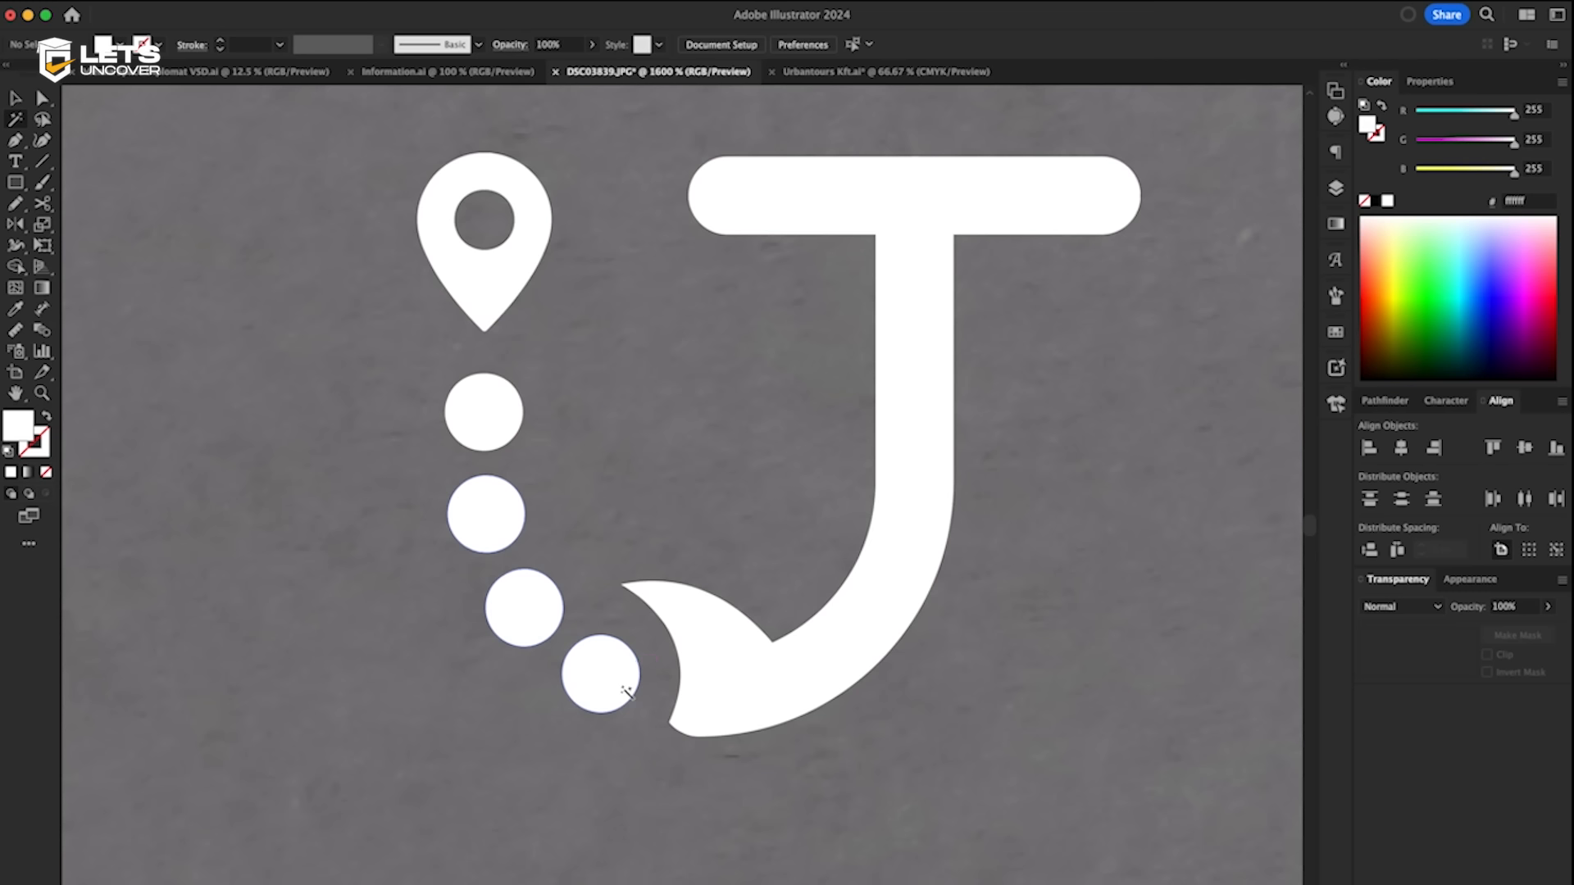
scroll(604, 689, "down", 1)
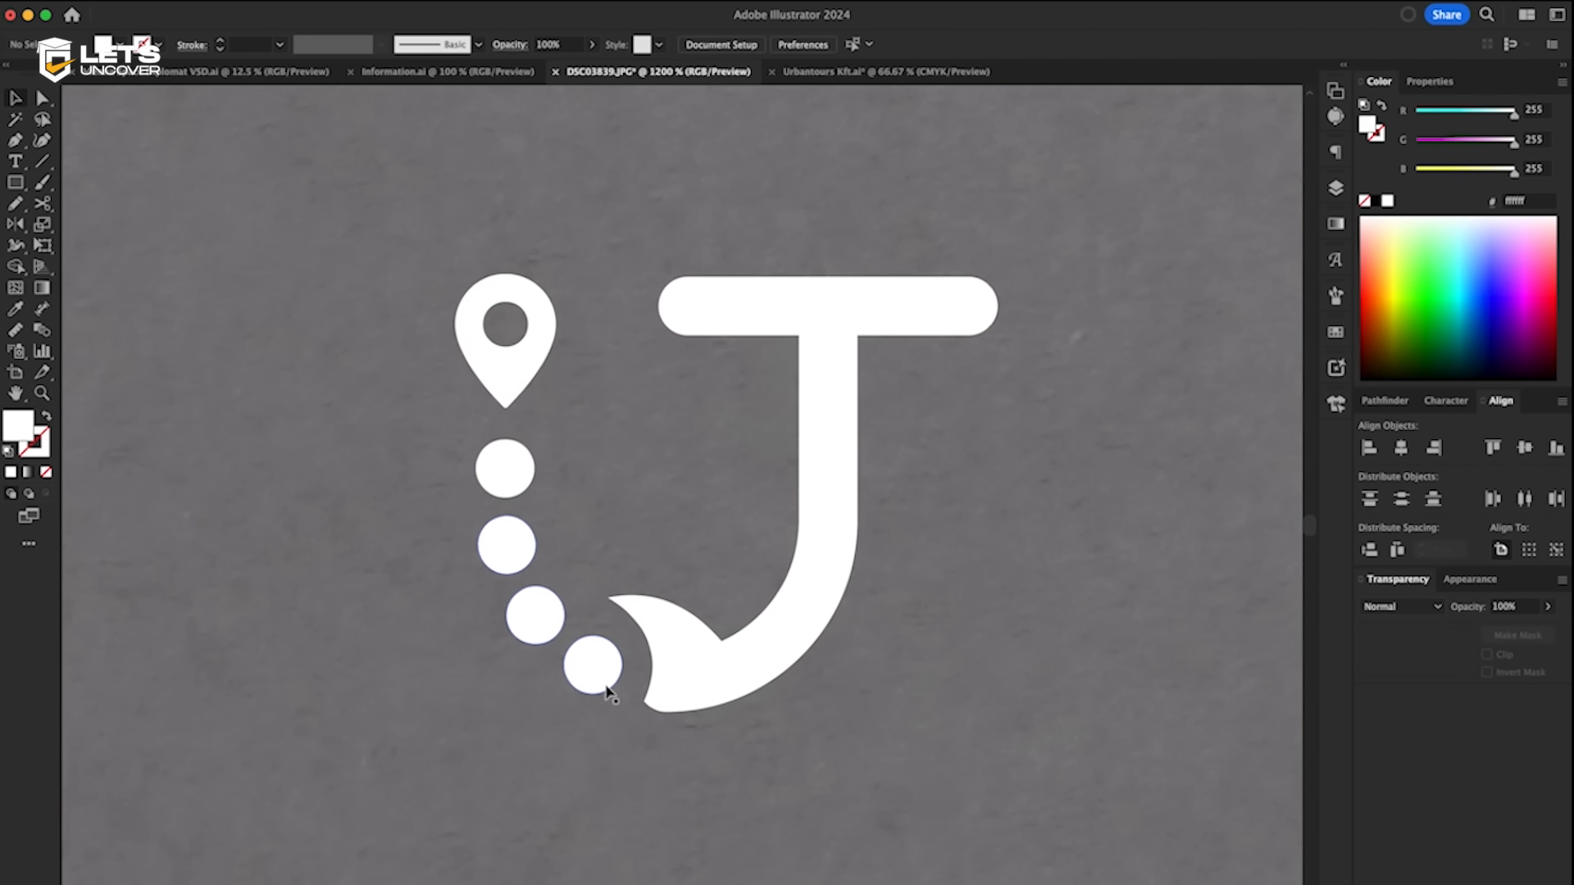
left_click(604, 684)
scroll(606, 685, "up", 1)
scroll(626, 702, "down", 3)
left_click(641, 730)
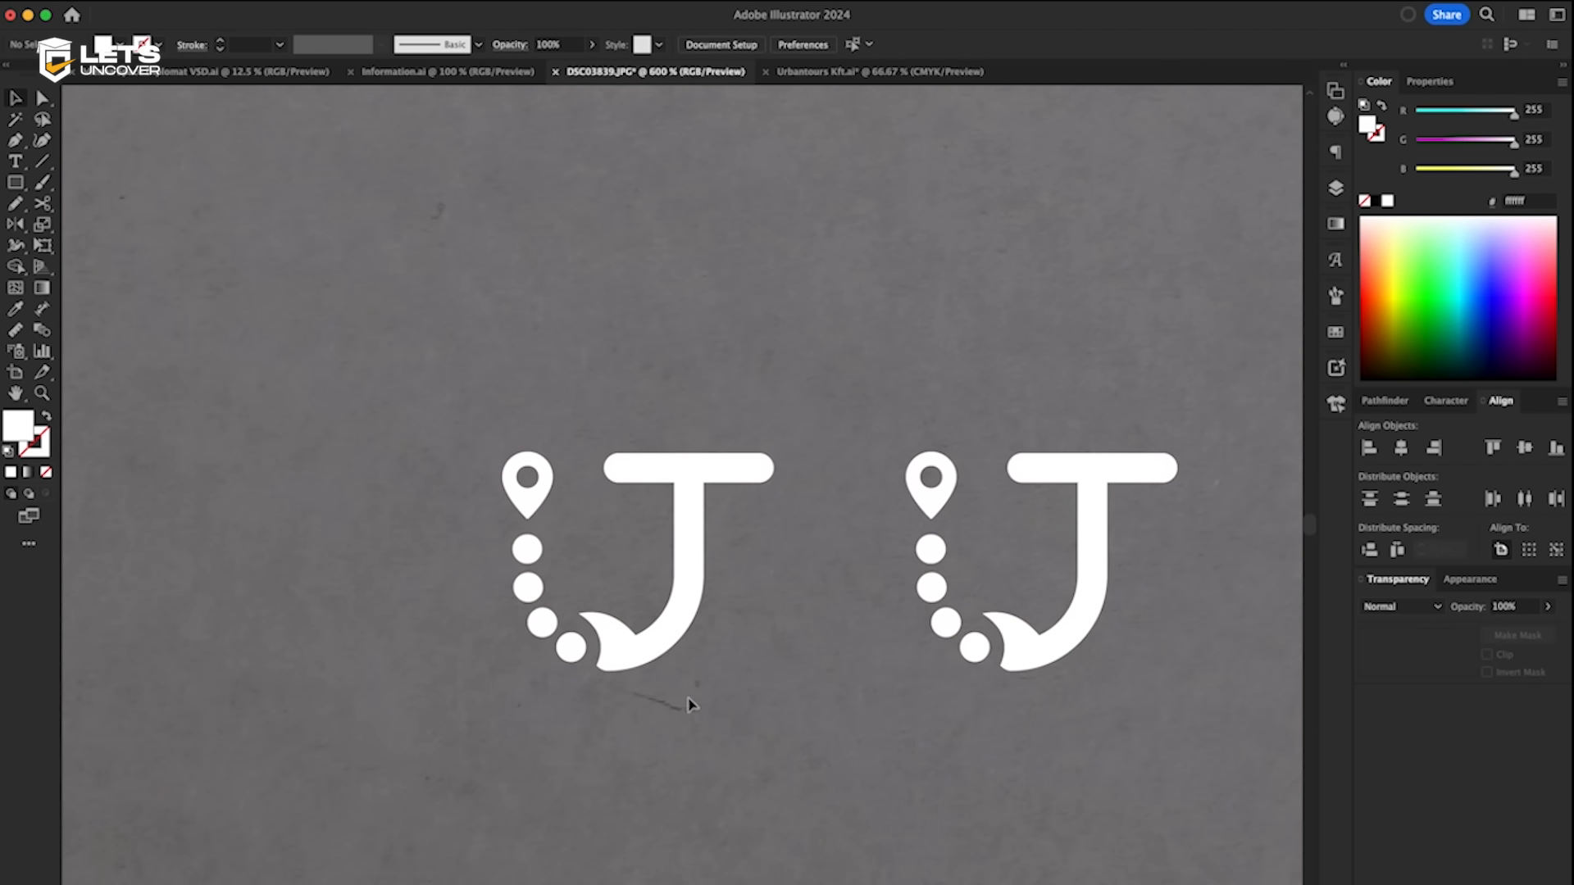
- Add a blank artboard to the right of the sketch photo and narrow it to a nearly square format
scroll(725, 650, "down", 1)
scroll(725, 650, "up", 1)
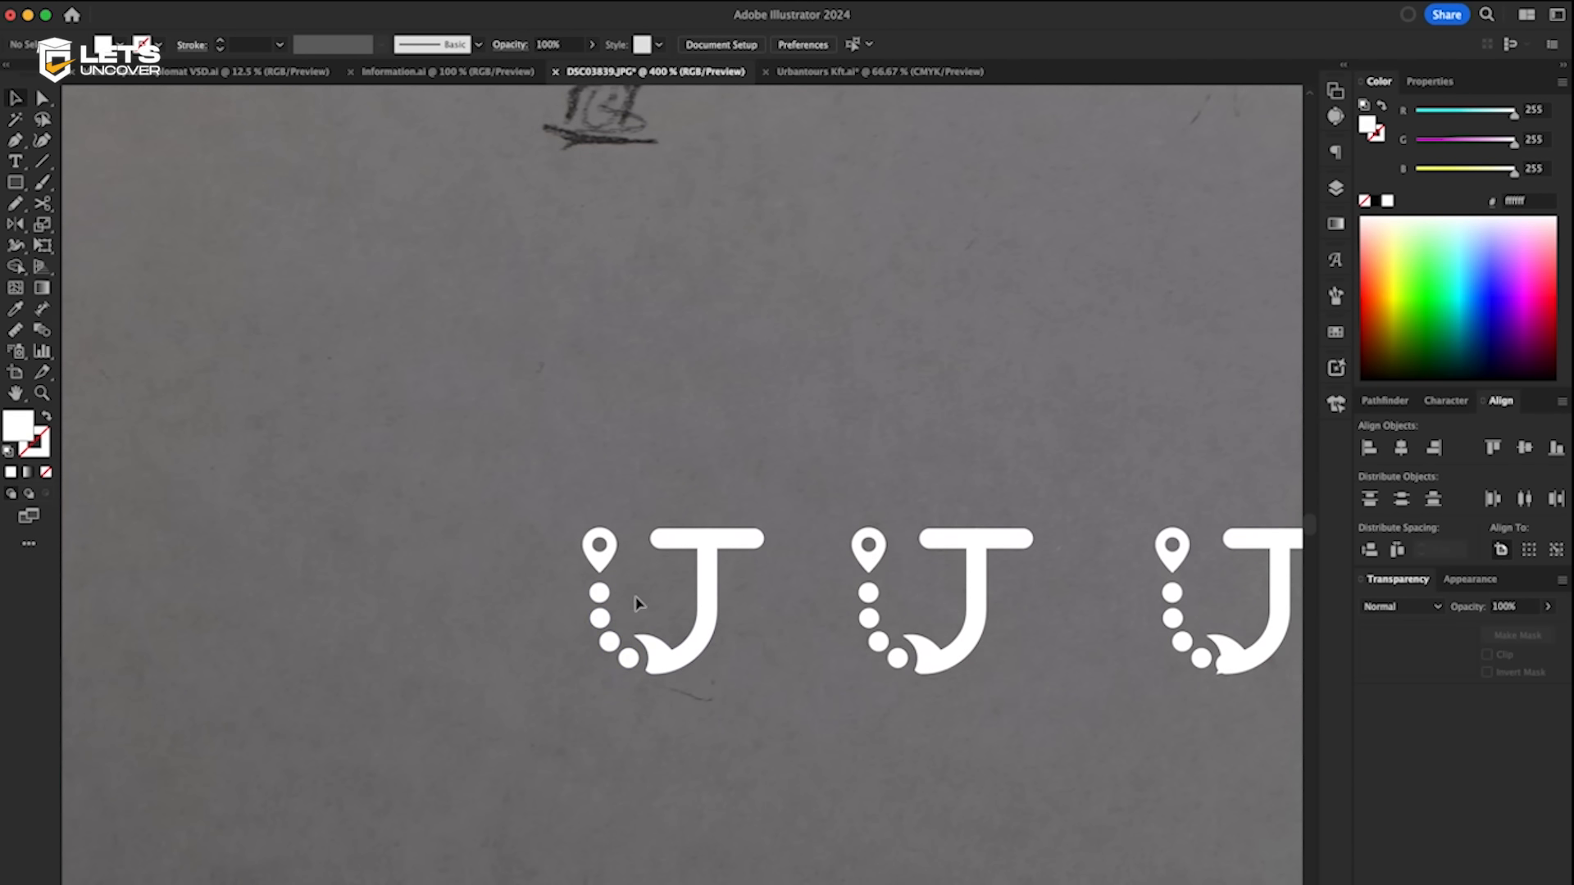
scroll(631, 583, "up", 3)
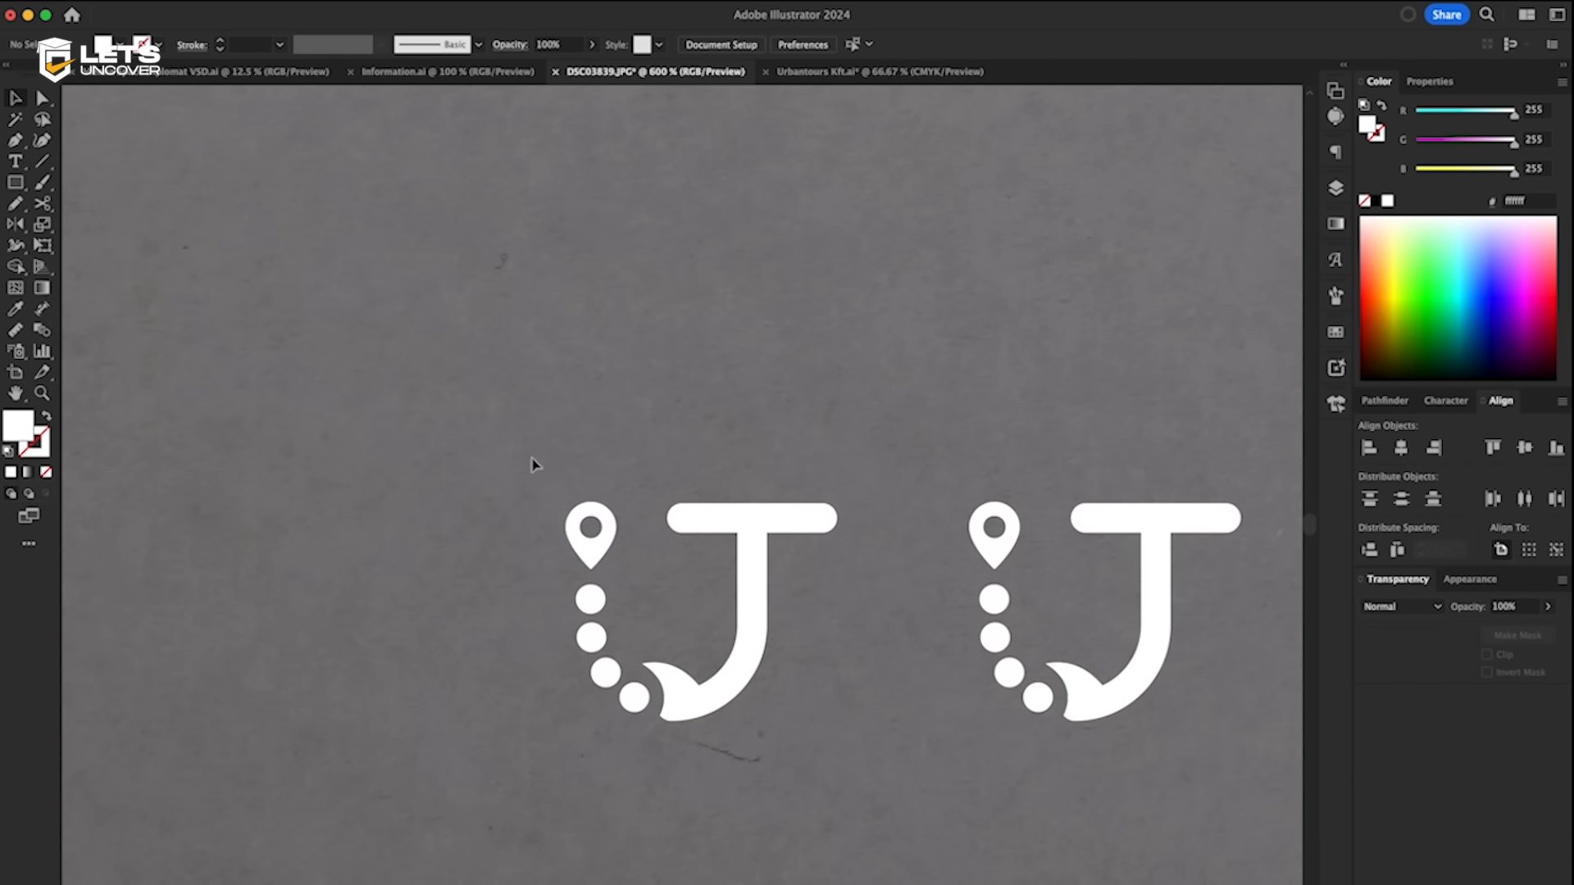
left_click(790, 688)
scroll(790, 689, "down", 3)
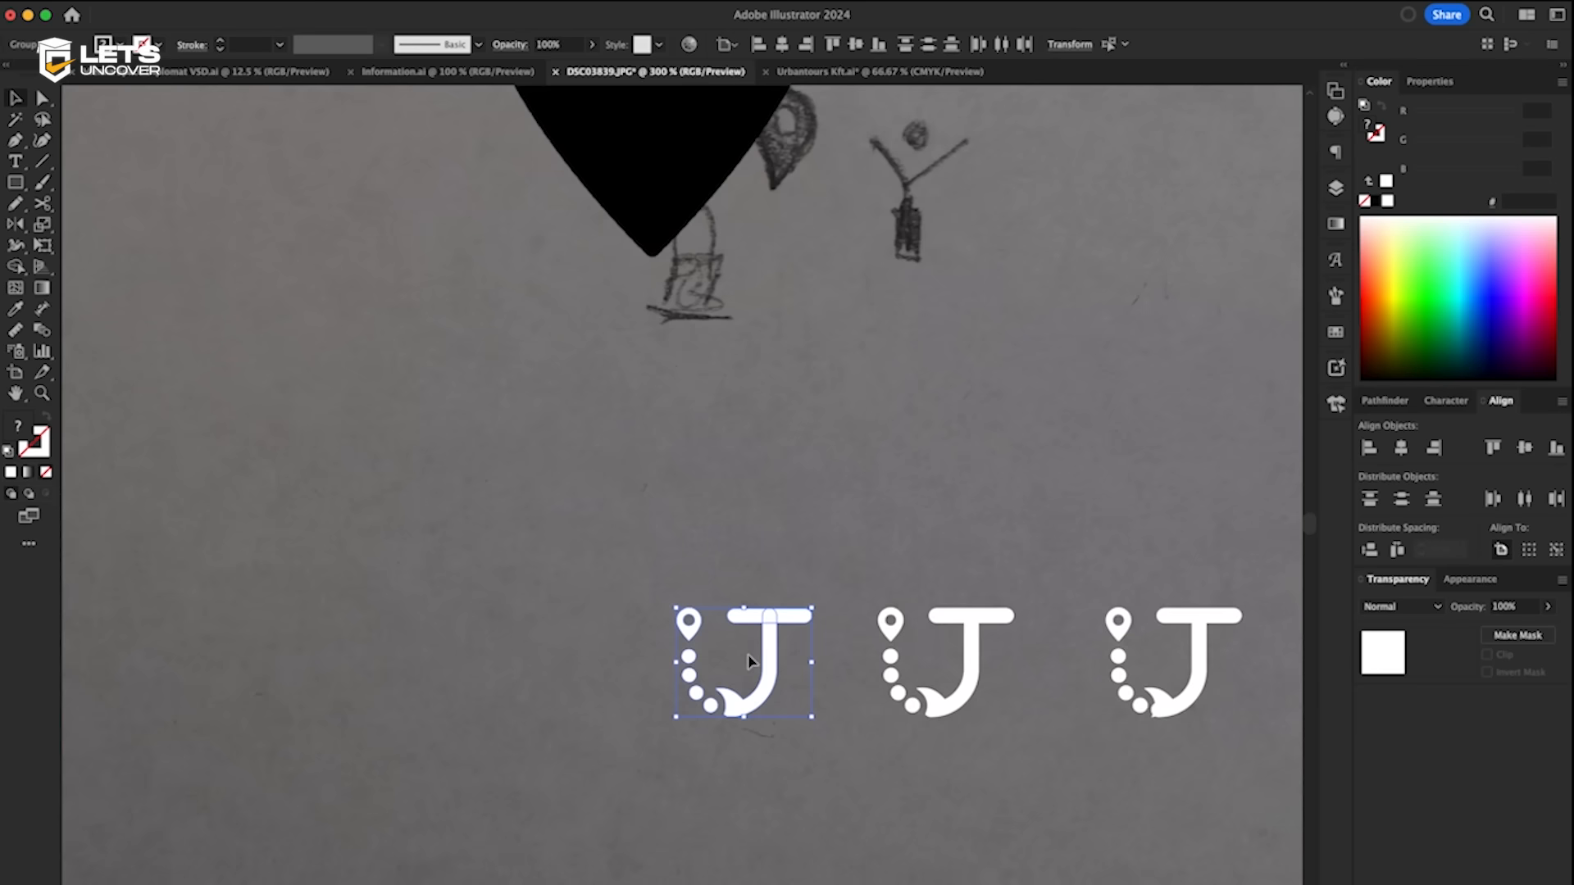
scroll(970, 682, "down", 2)
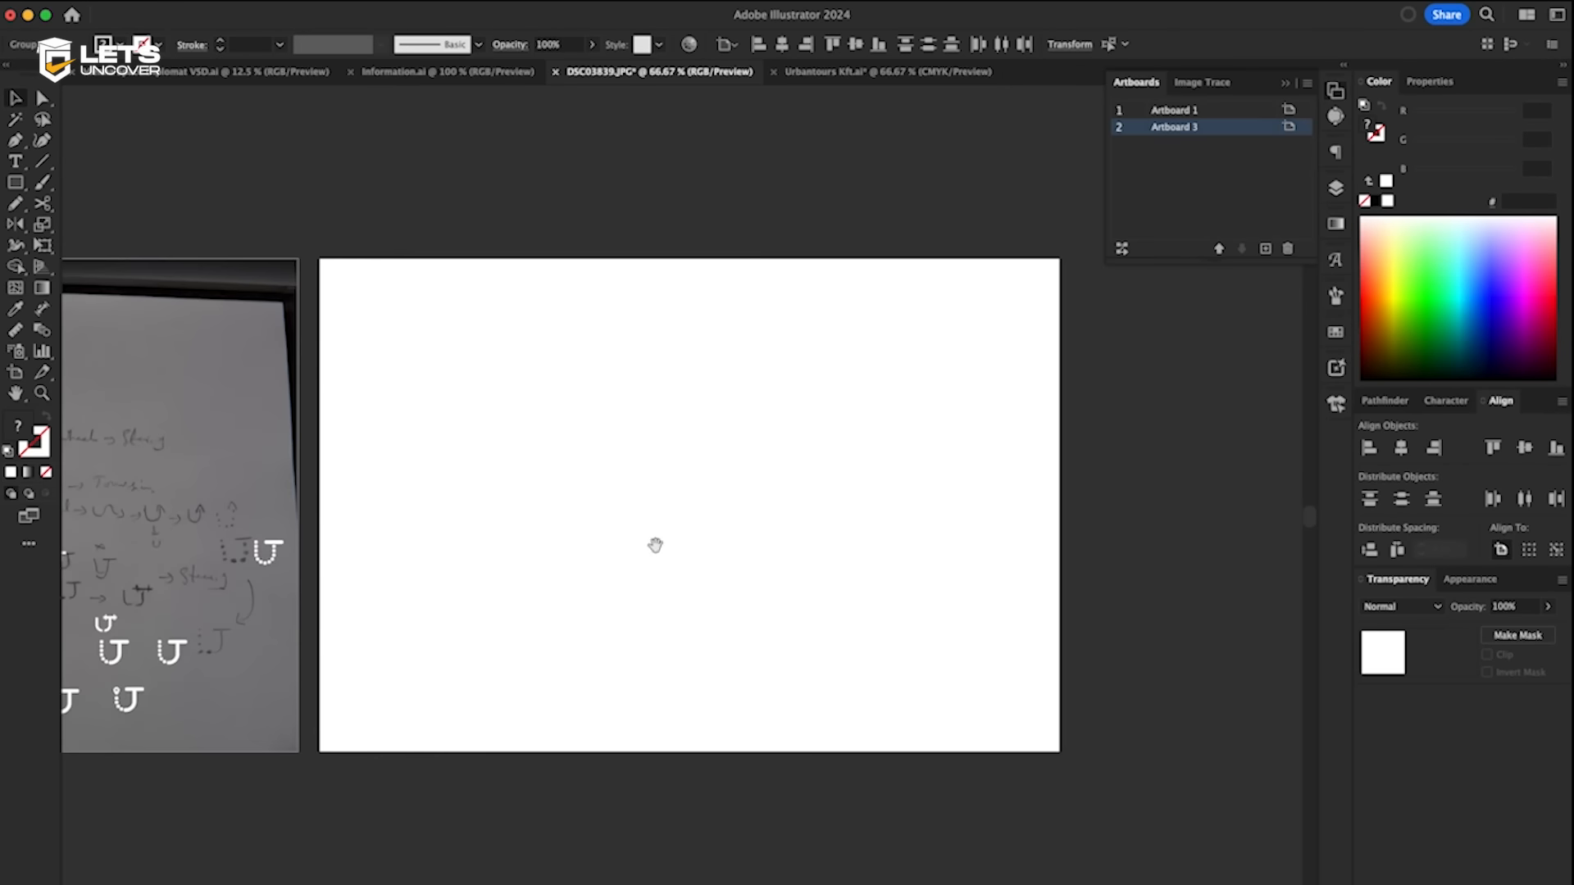
scroll(685, 544, "up", 3)
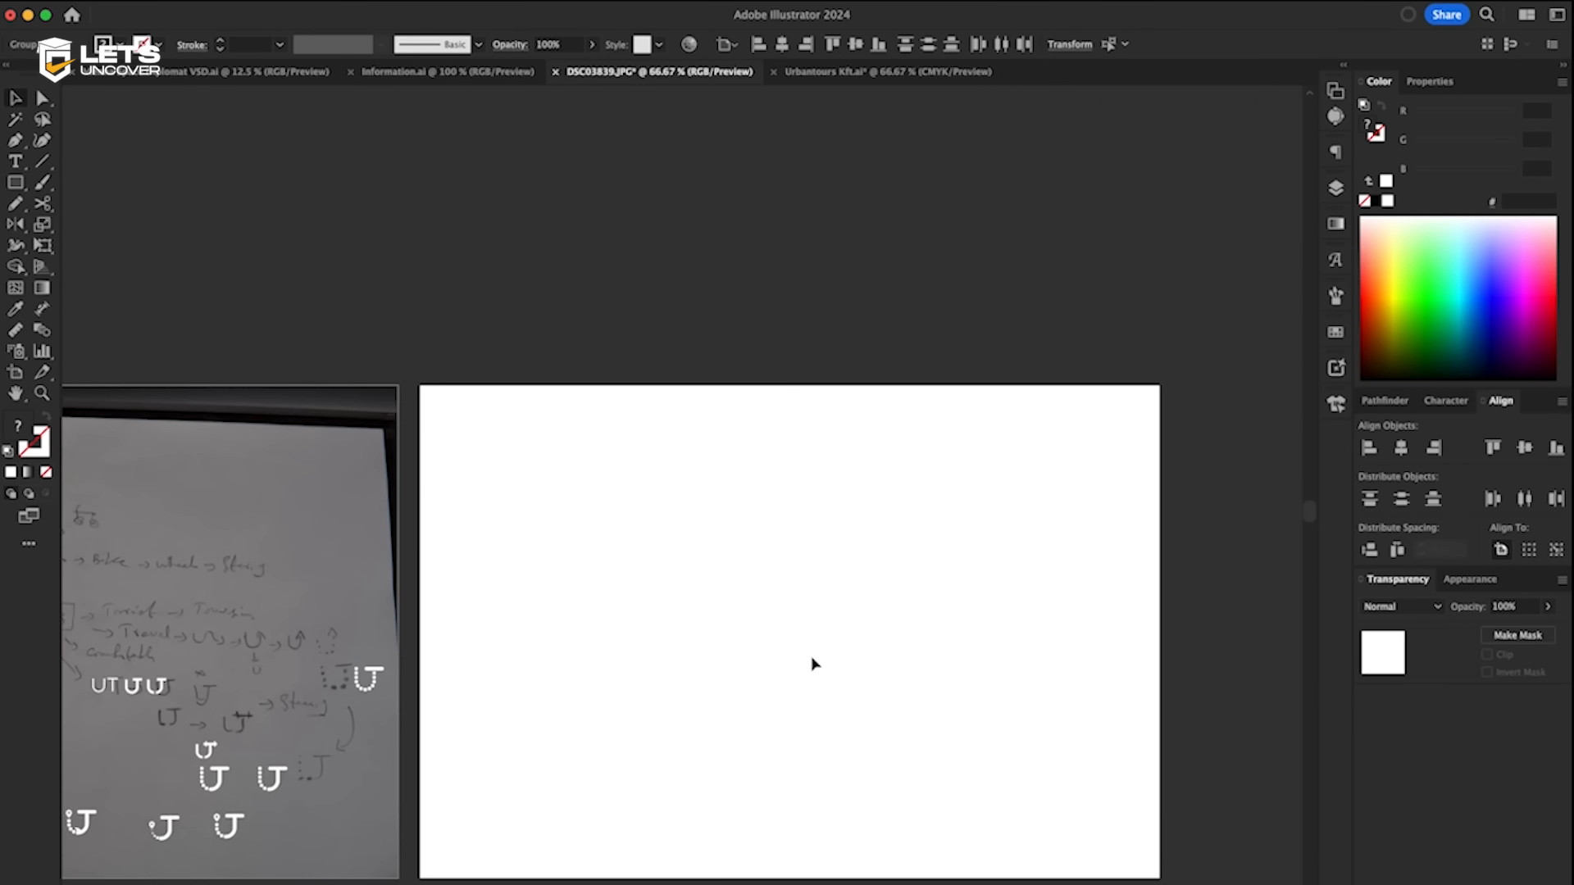
scroll(860, 703, "down", 2)
left_click_drag(1047, 613, 843, 614)
left_click(18, 102)
- Place an enlarged copy of the merged fin-tailed monogram in the new artboard's upper half and fill it black
scroll(725, 557, "down", 2)
scroll(725, 558, "left", 2)
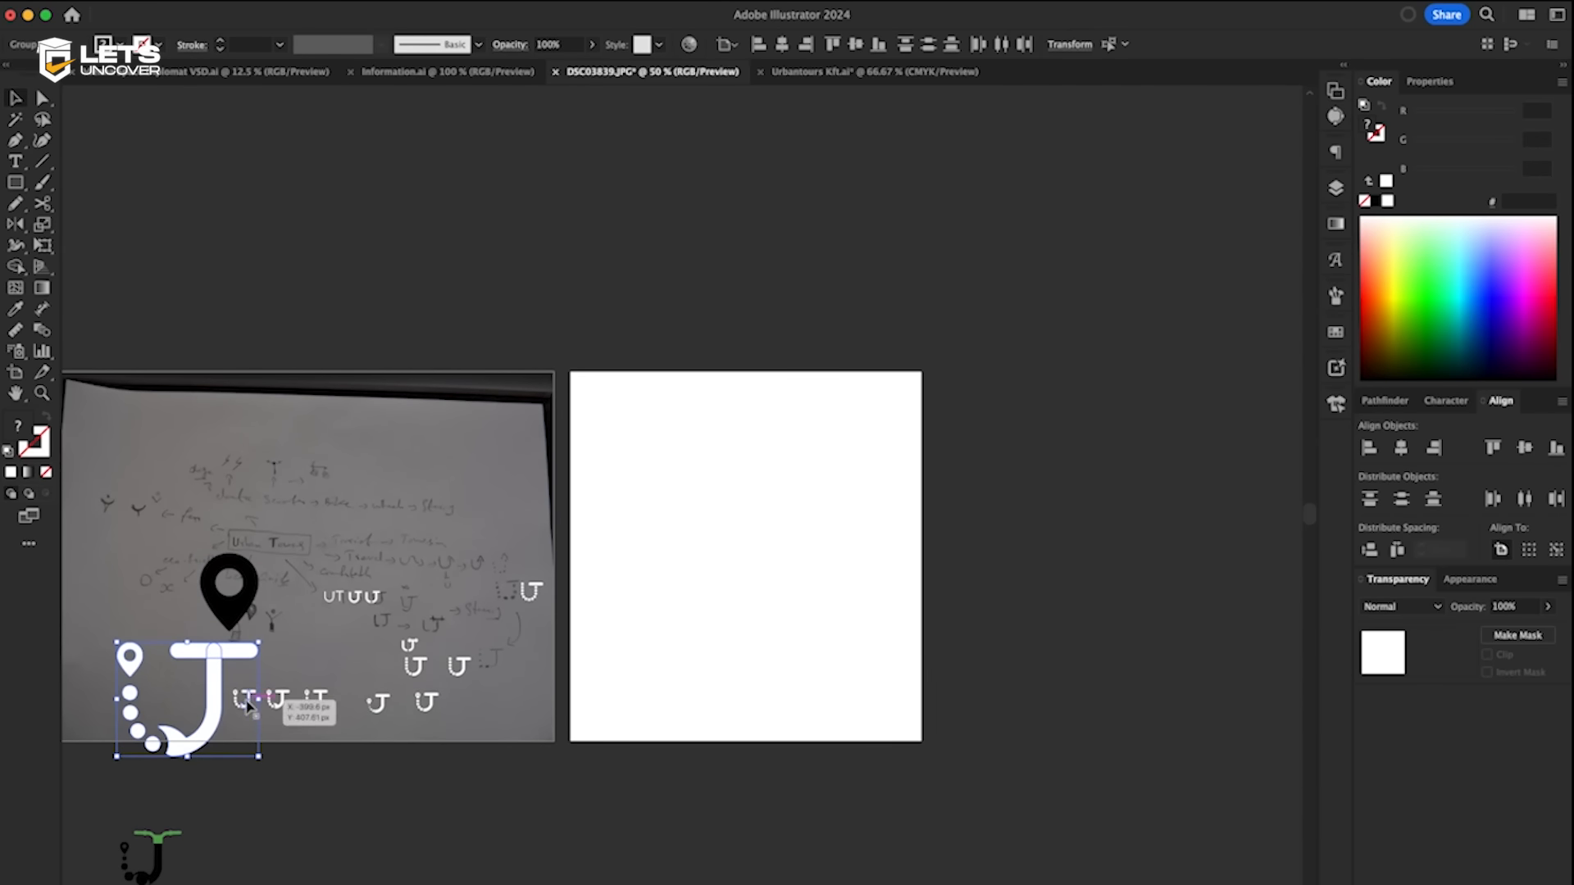
left_click_drag(724, 558, 787, 495)
scroll(787, 495, "up", 1)
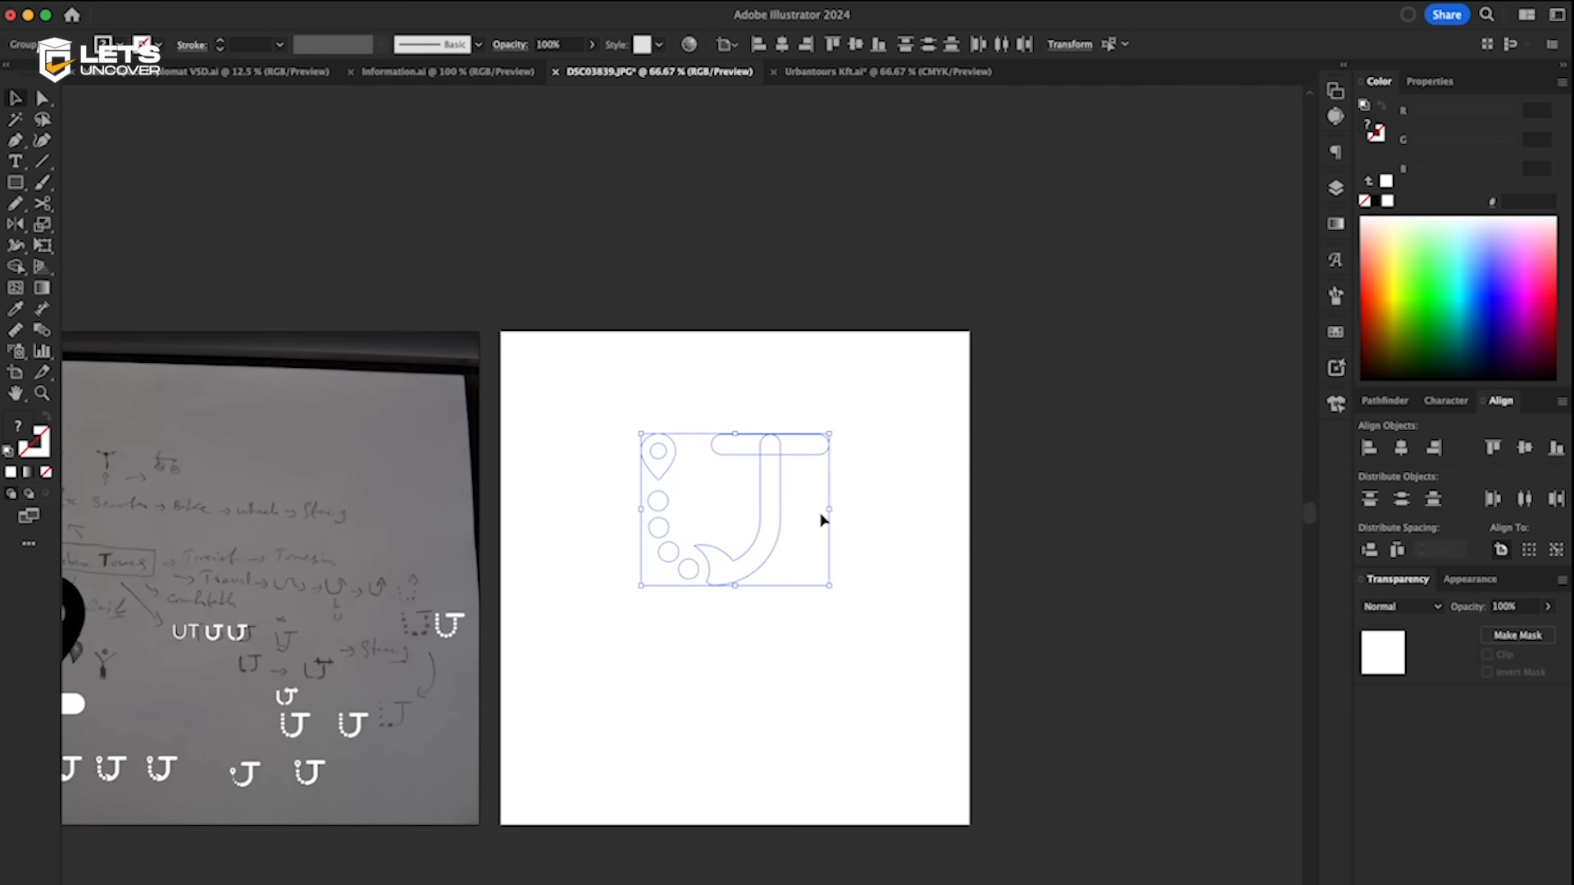
left_click(1378, 202)
scroll(742, 520, "up", 2)
left_click_drag(755, 587, 744, 458)
- Duplicate the black monogram straight down into the lower half of the artboard
scroll(752, 475, "down", 1)
scroll(713, 447, "down", 2)
left_click_drag(709, 403, 755, 742)
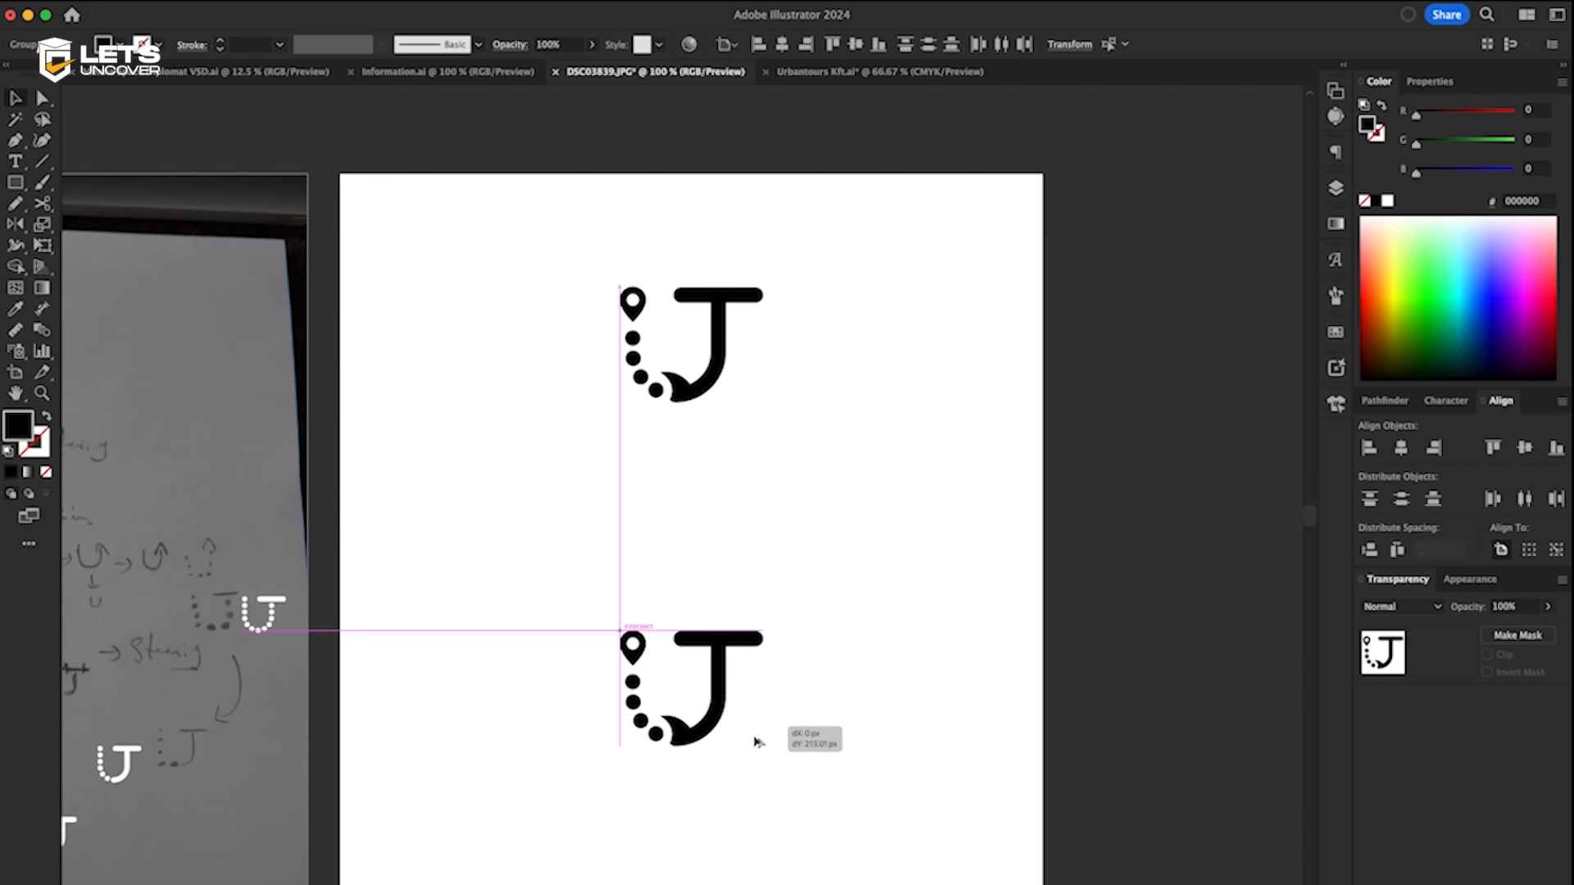
left_click(902, 734)
- Draw a black rectangle about 435.5 by 249.6 px covering the lower half of the artboard
scroll(868, 686, "down", 1)
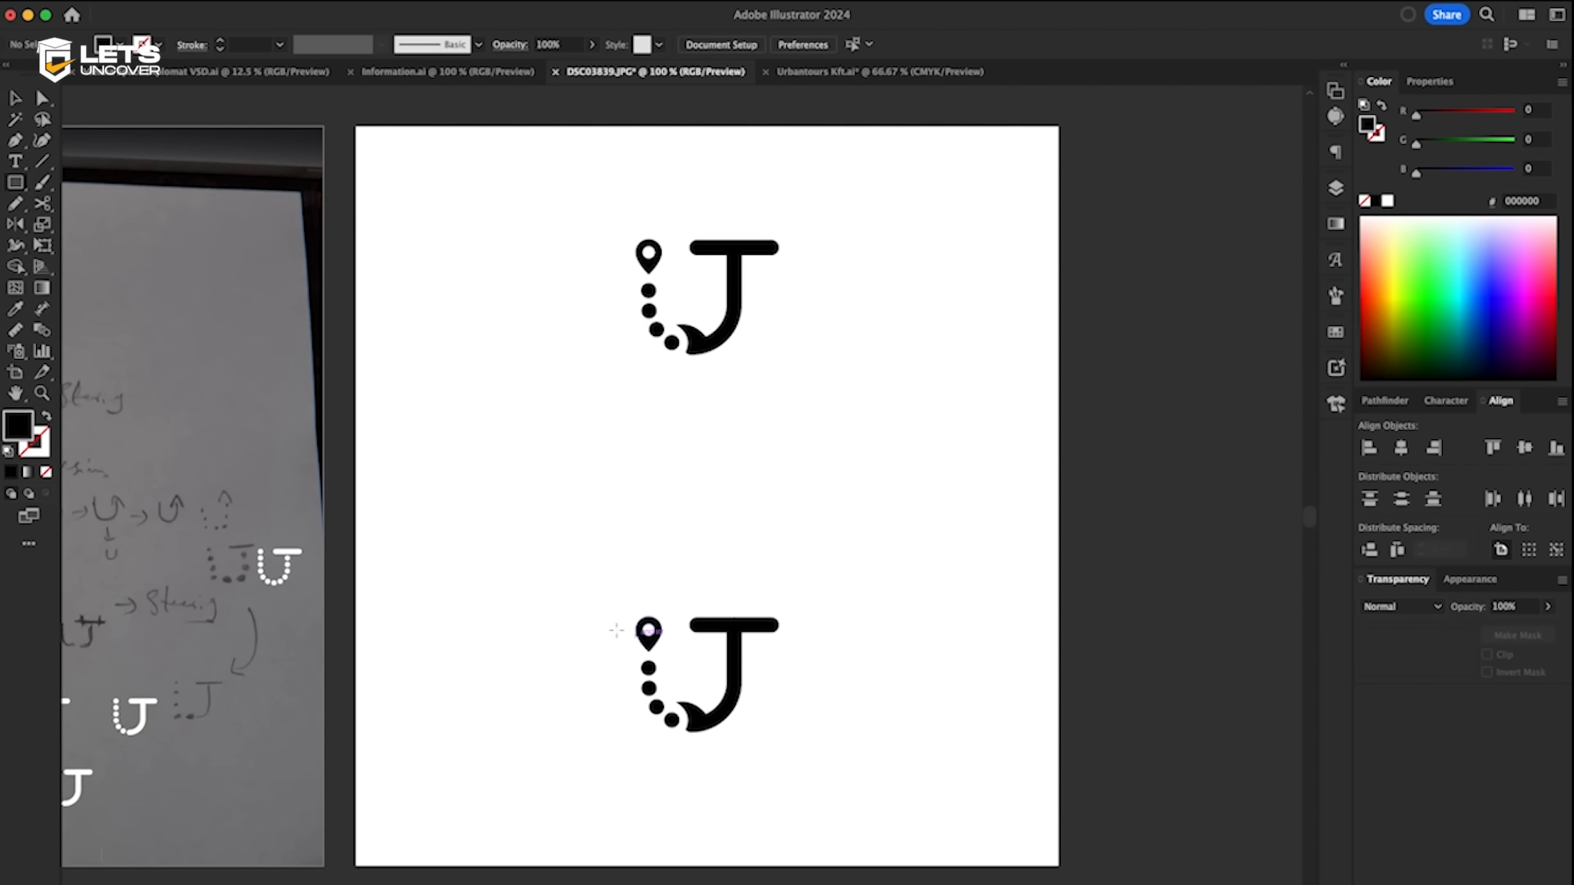
left_click_drag(377, 503, 1059, 867)
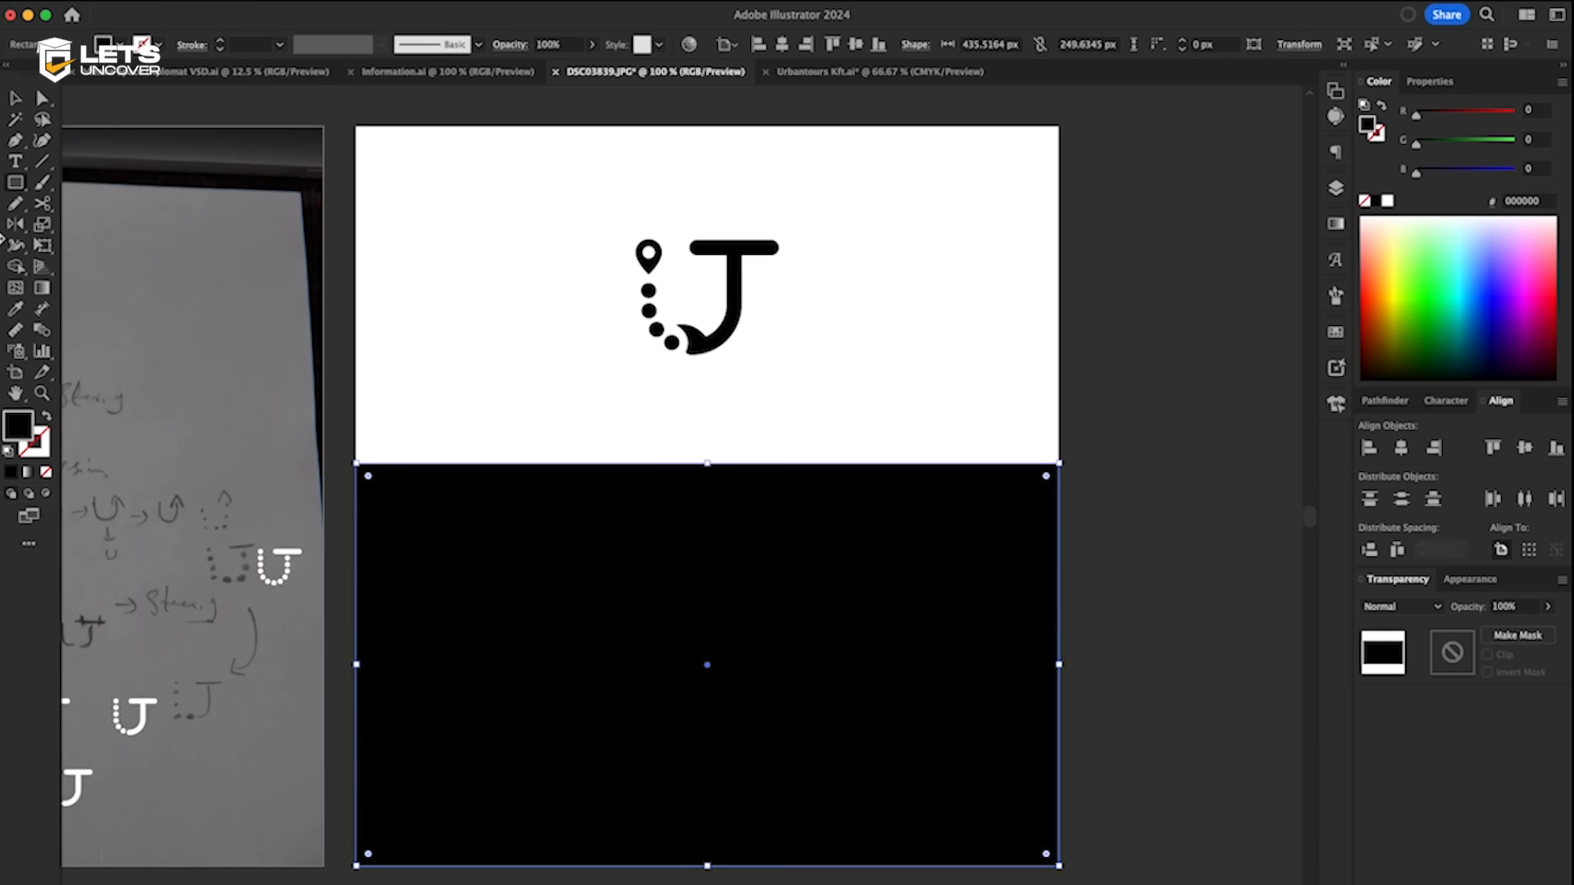
key("v")
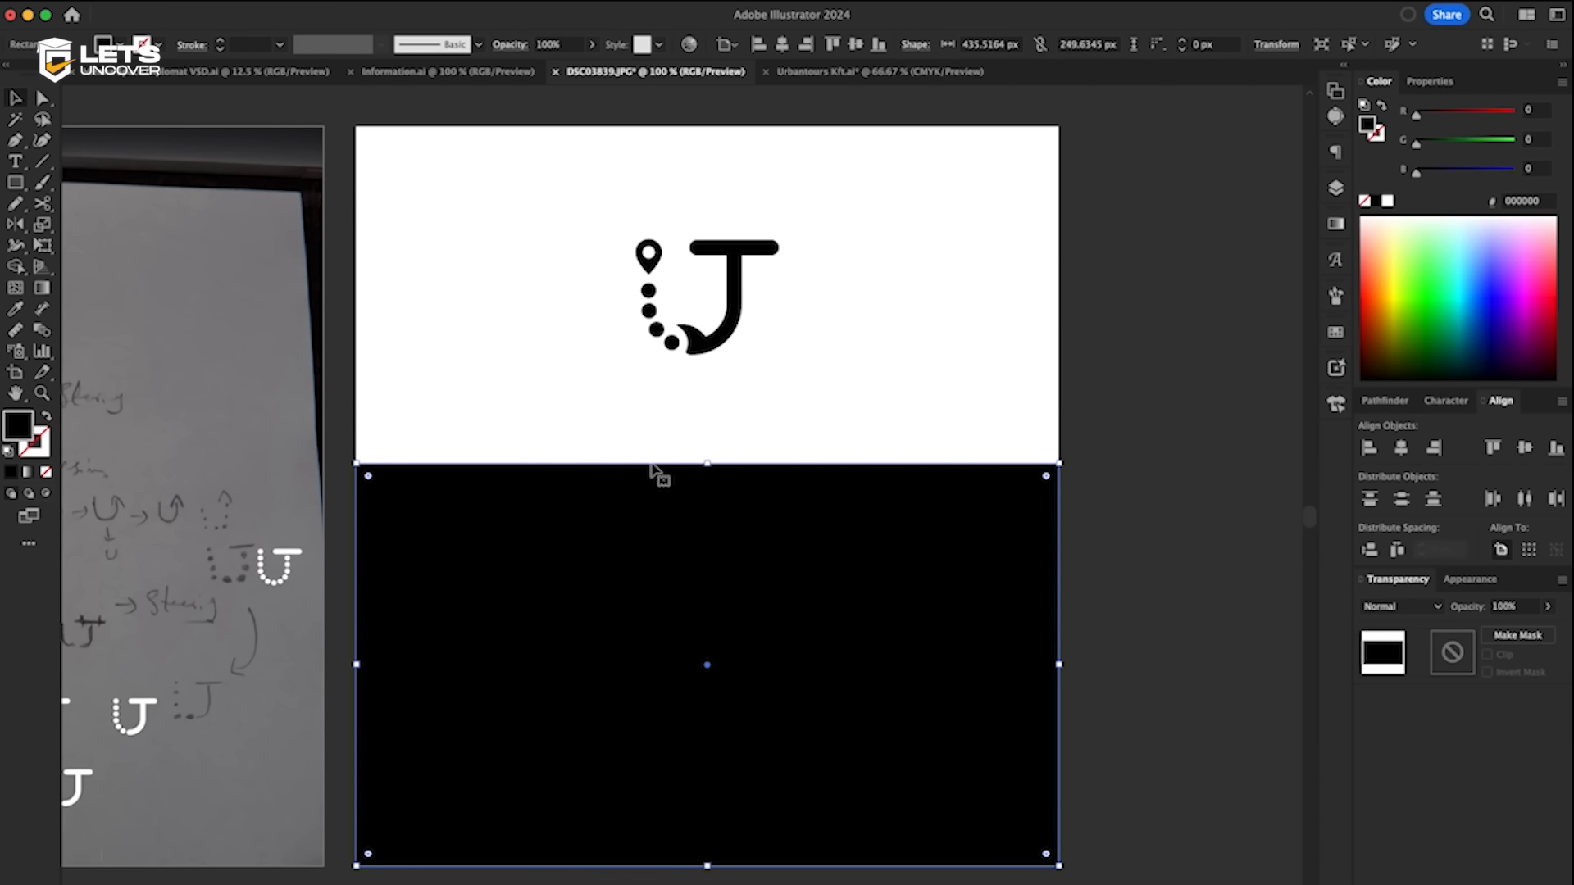
- Fill the lower monogram white so that it contrasts with the black rectangle behind it
left_click_drag(523, 447, 866, 859)
left_click(1386, 202)
key("super+z")
left_click(878, 829, "shift")
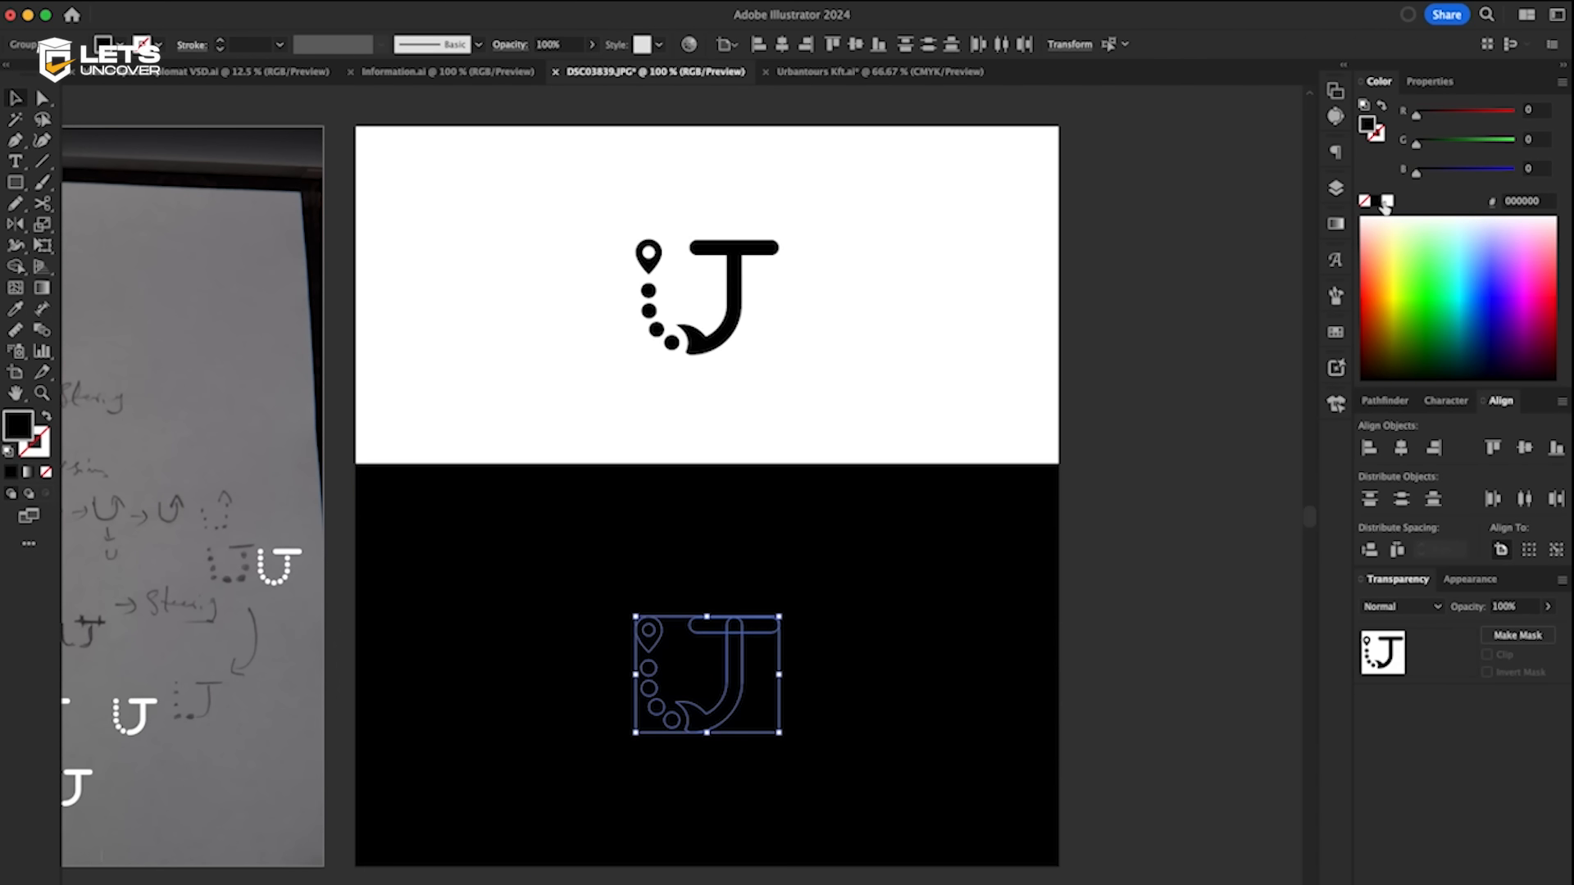
left_click(1386, 203)
left_click(1045, 288)
- Duplicate the black-and-white artboard to the right and add white and green-gradient sample squares above the copy
scroll(835, 400, "down", 2)
scroll(702, 527, "up", 2)
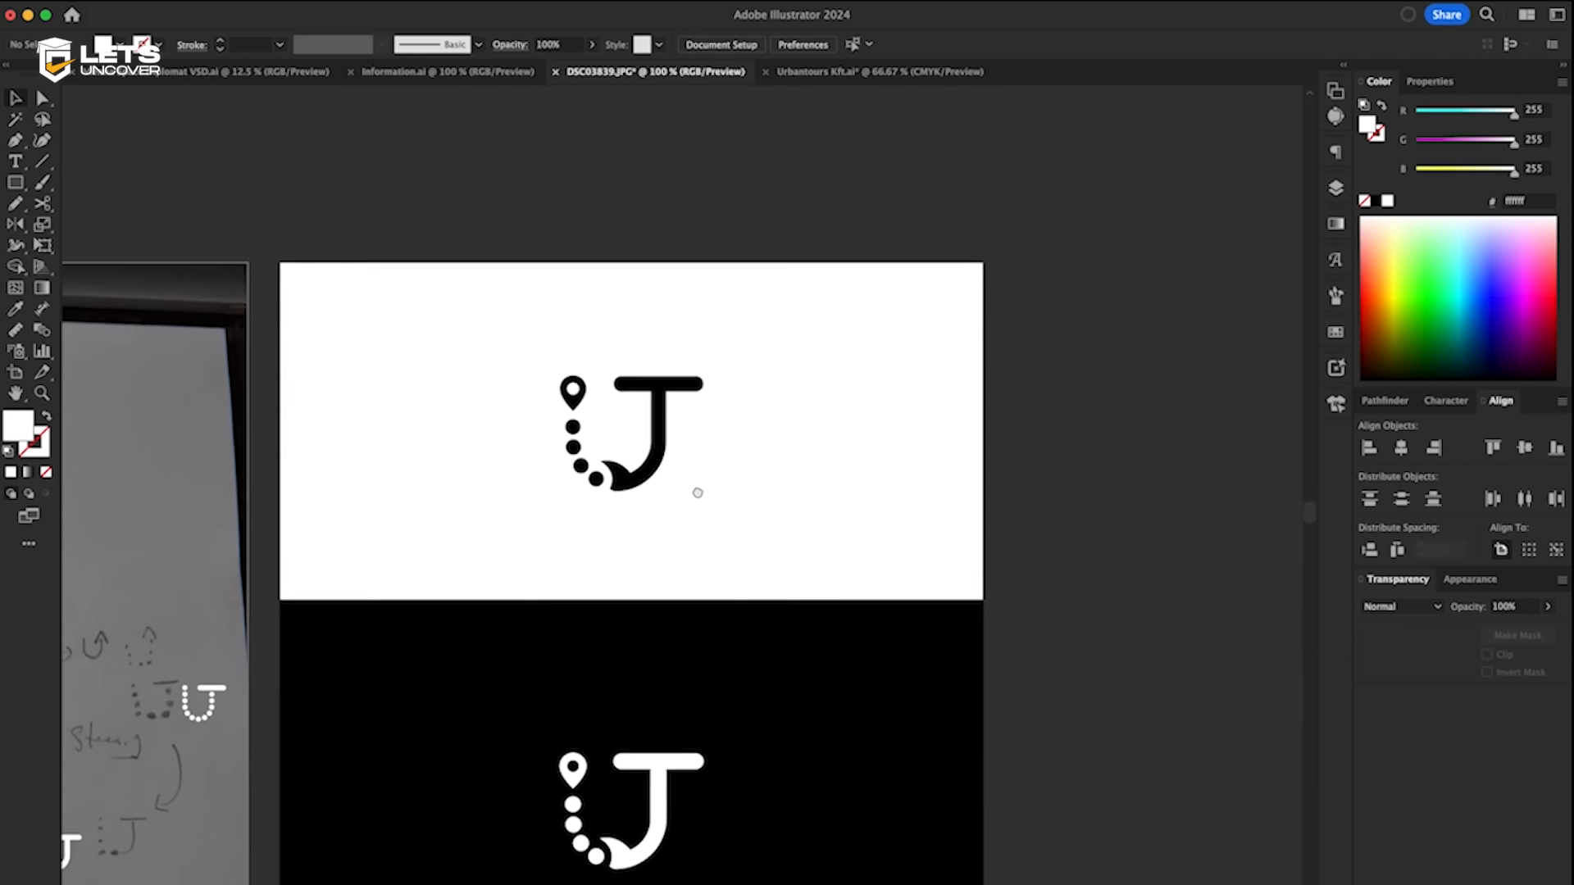
scroll(696, 492, "down", 2)
scroll(705, 469, "down", 2)
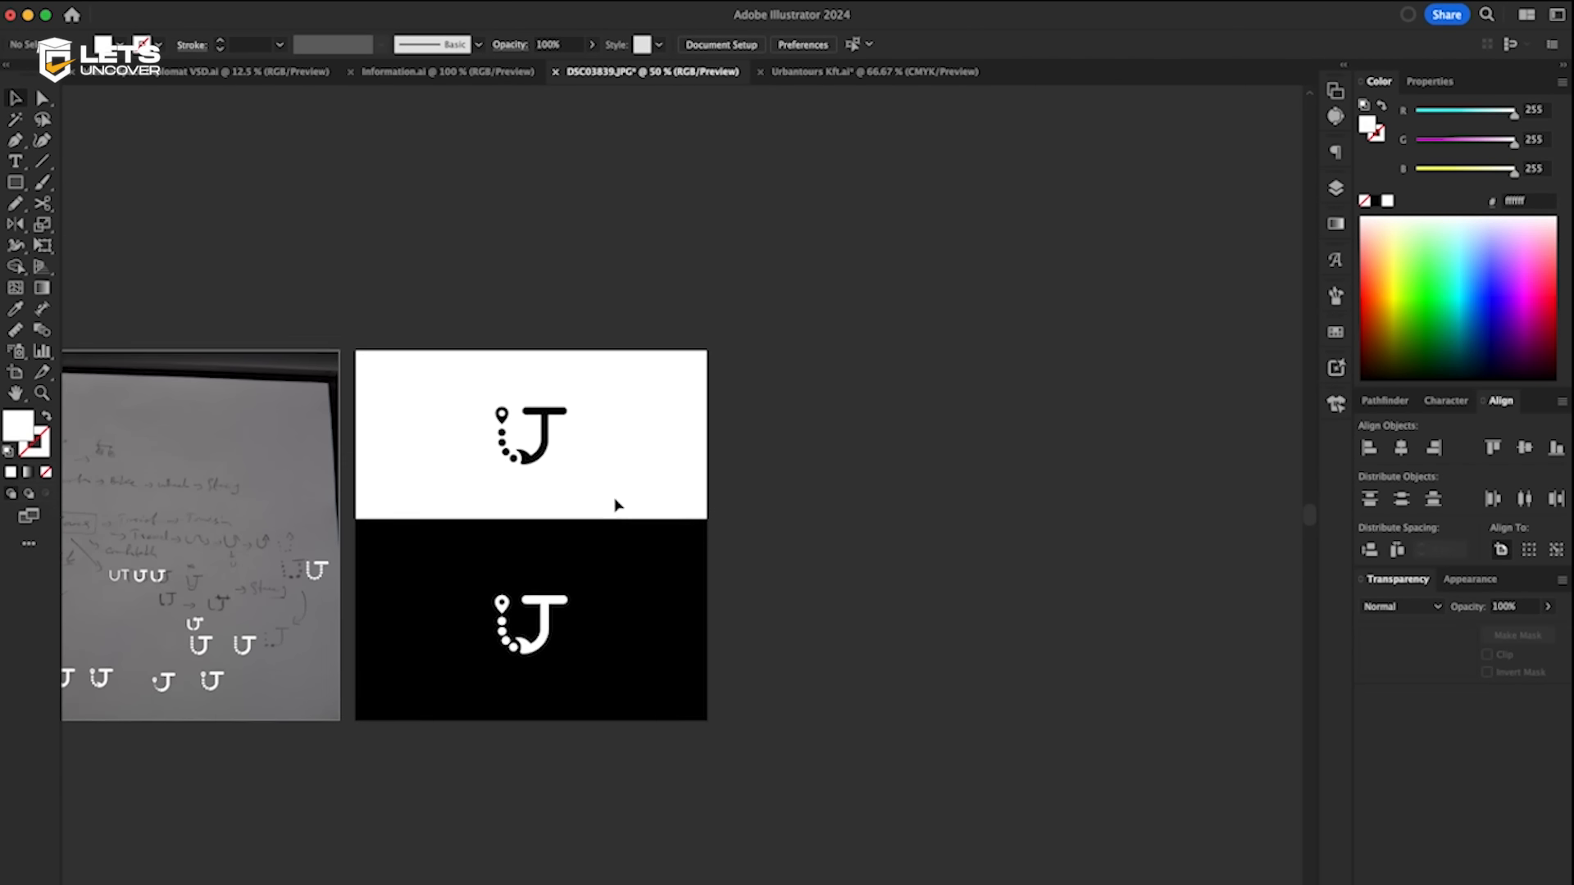
scroll(605, 481, "right", 2)
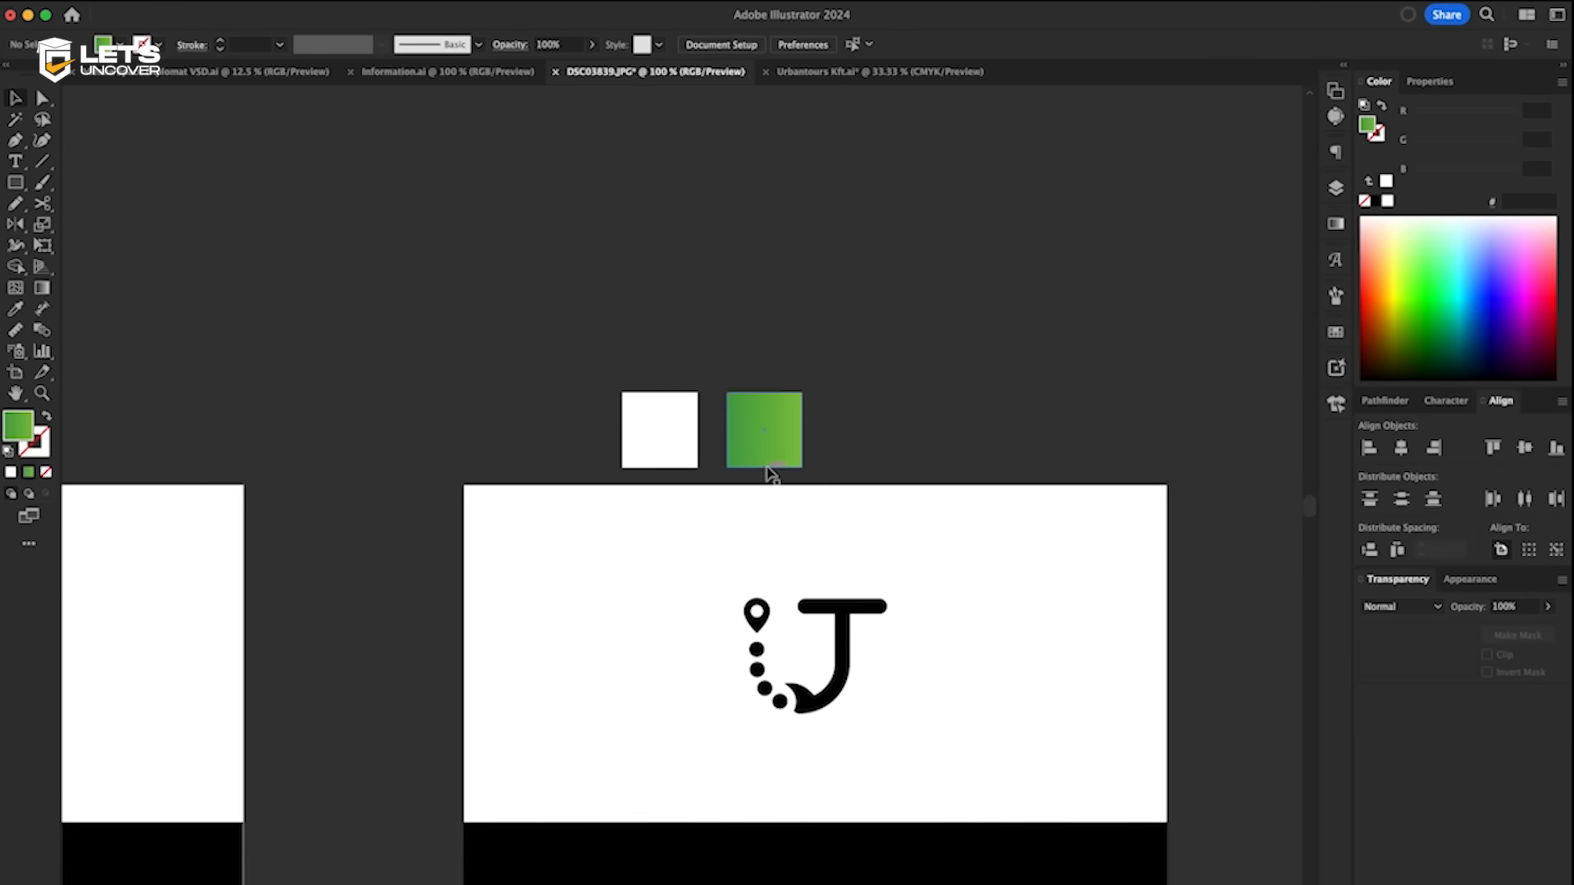
scroll(771, 474, "down", 2)
scroll(907, 513, "down", 1)
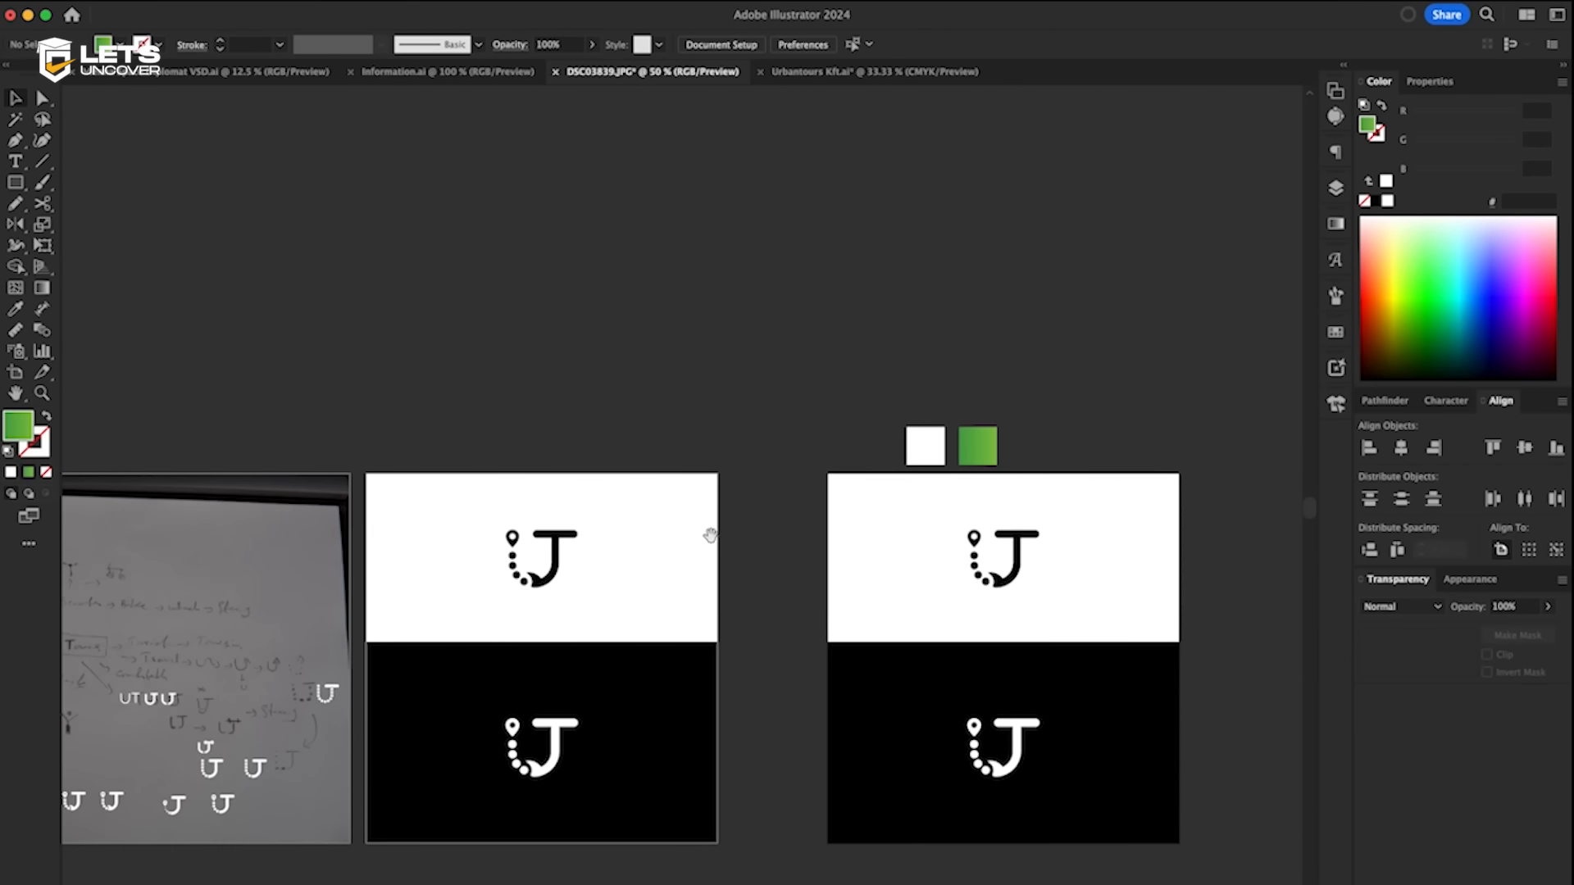
scroll(713, 545, "right", 2)
scroll(787, 509, "up", 3)
- Apply the sample square's green gradient to the T part of the upper monogram using the Eyedropper
left_click(697, 414)
scroll(721, 508, "up", 2)
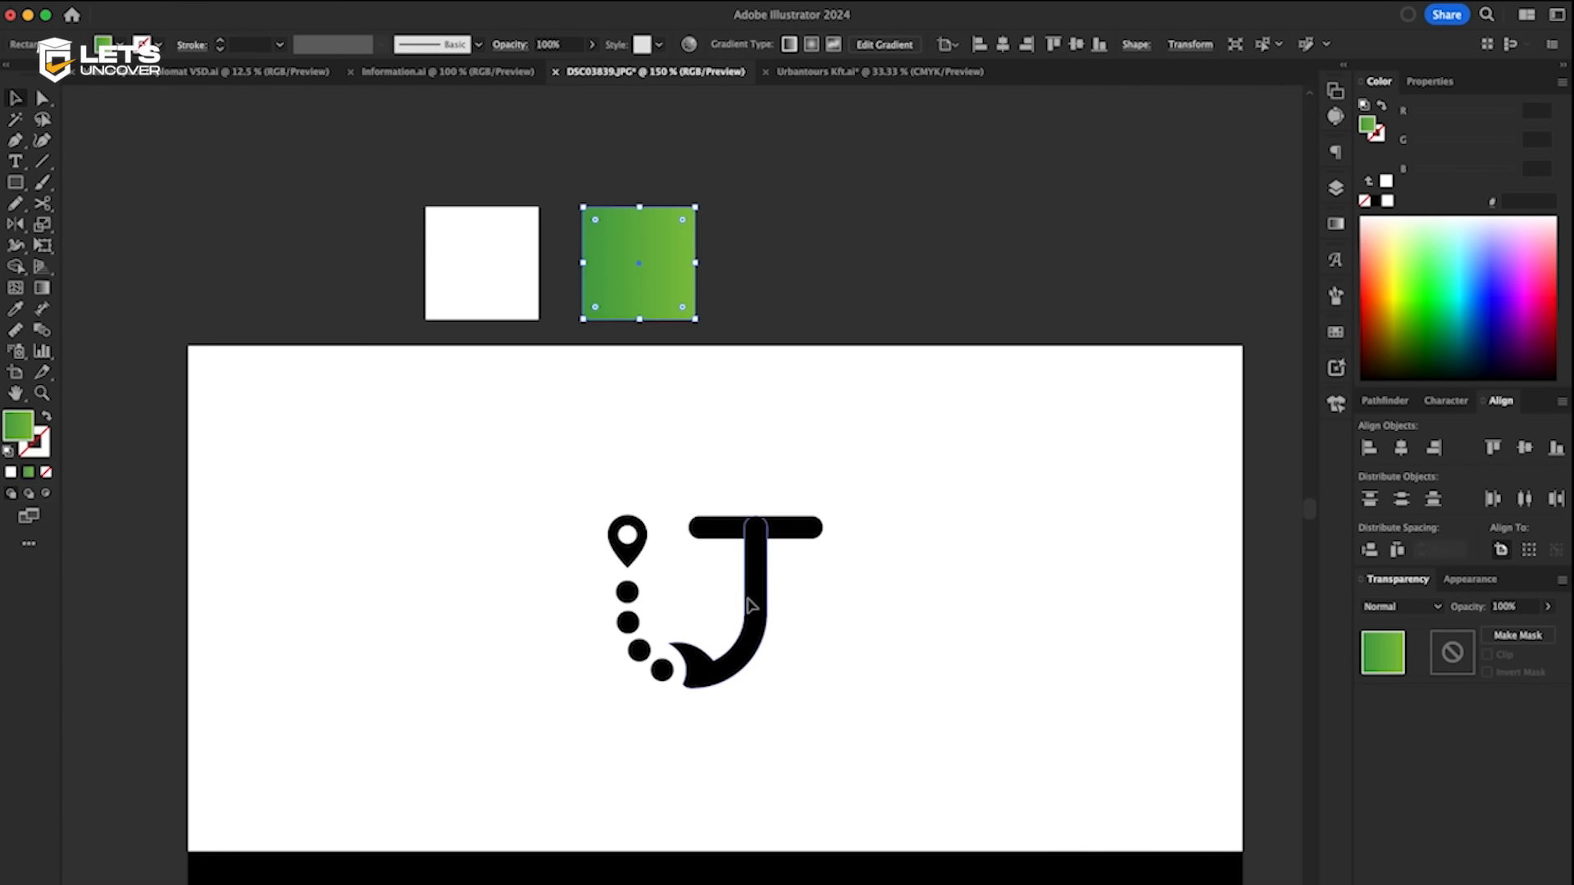
left_click(724, 510)
key("i")
left_click(587, 155)
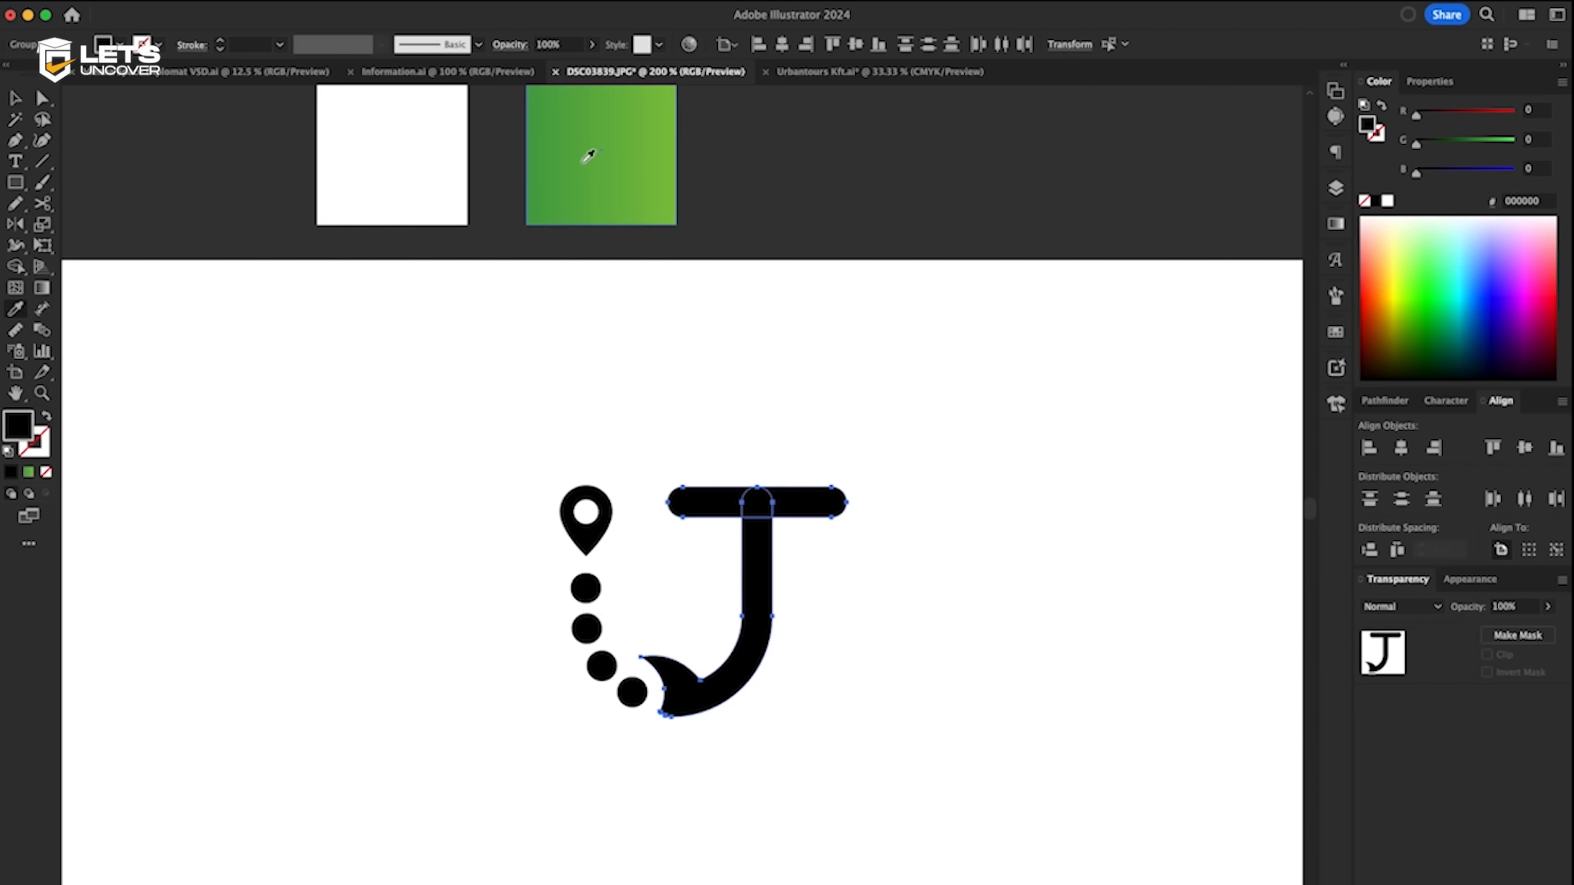
left_click(13, 102)
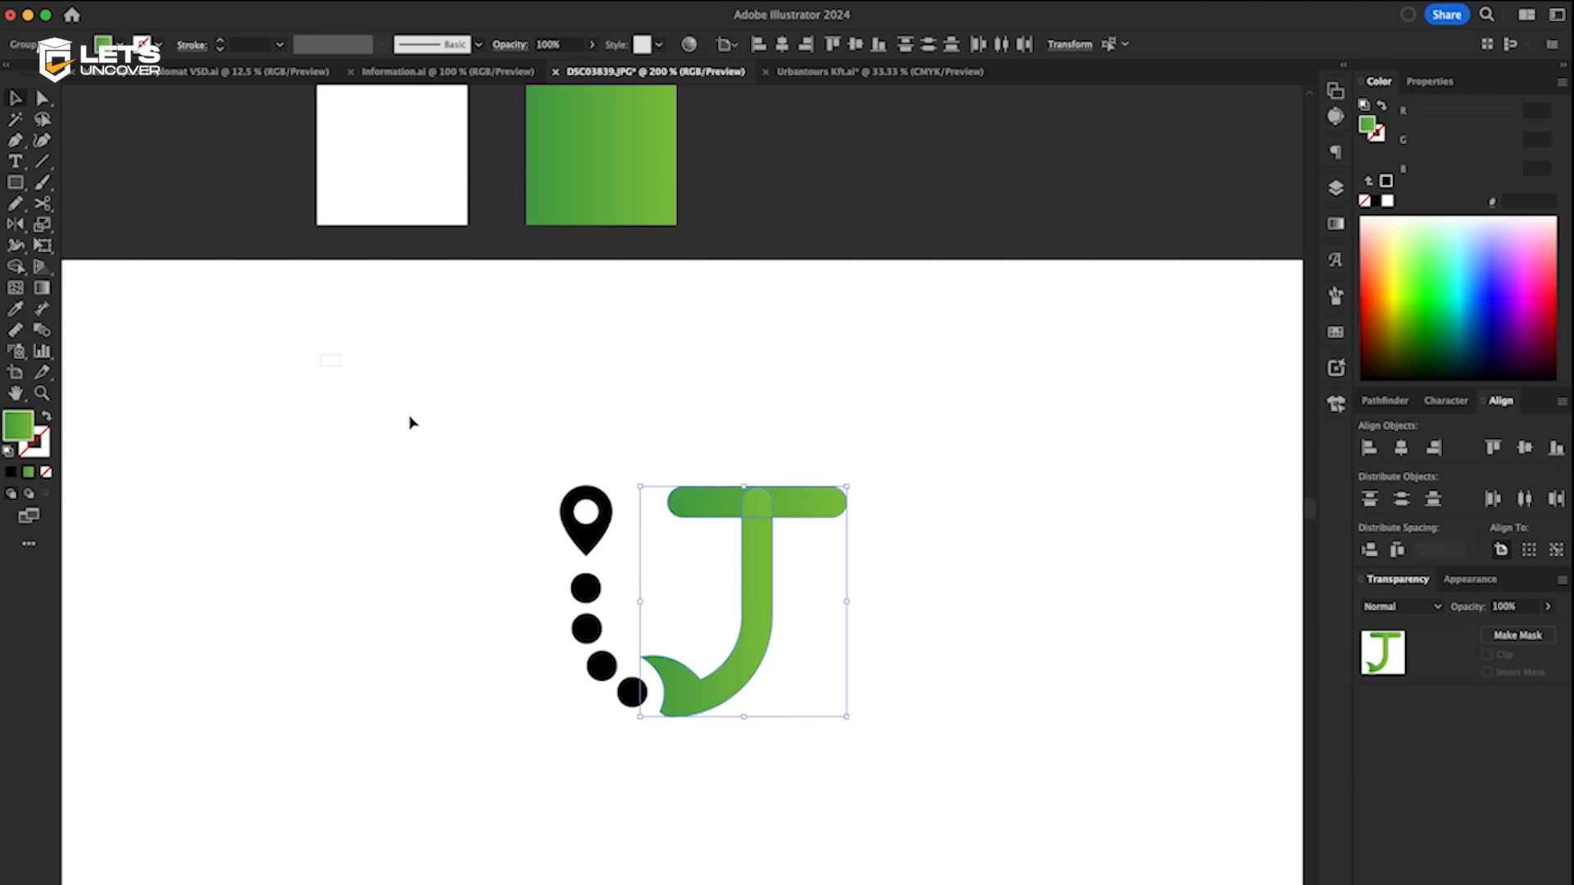
- Unite the green crossbar and fin-tailed stem into one shape with Pathfinder
scroll(760, 555, "up", 2)
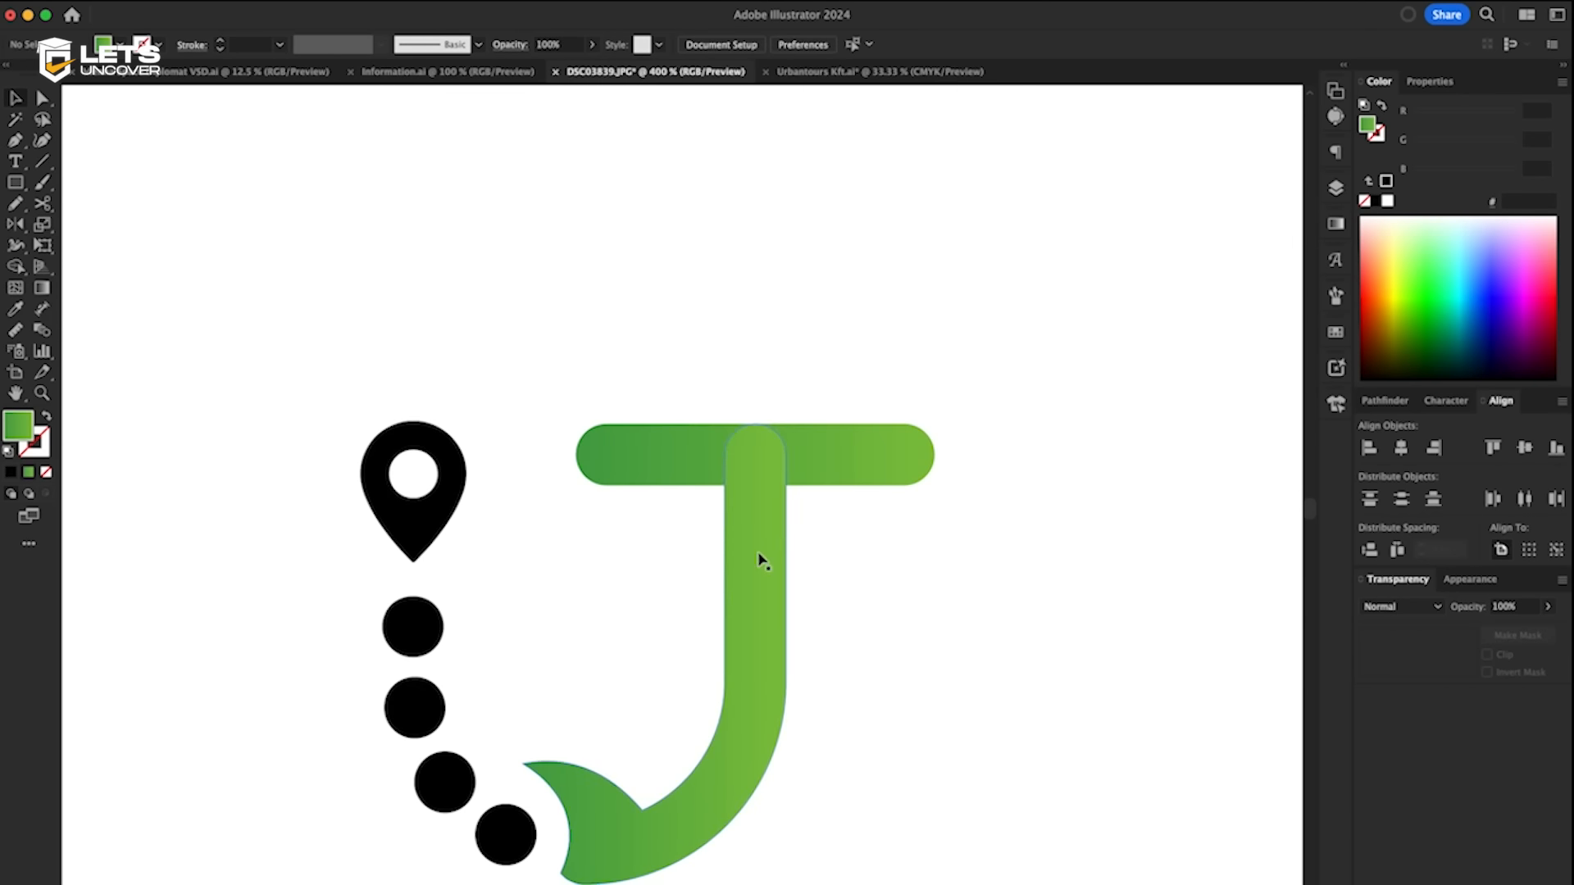
left_click(1386, 401)
left_click(1369, 448)
scroll(714, 552, "down", 2)
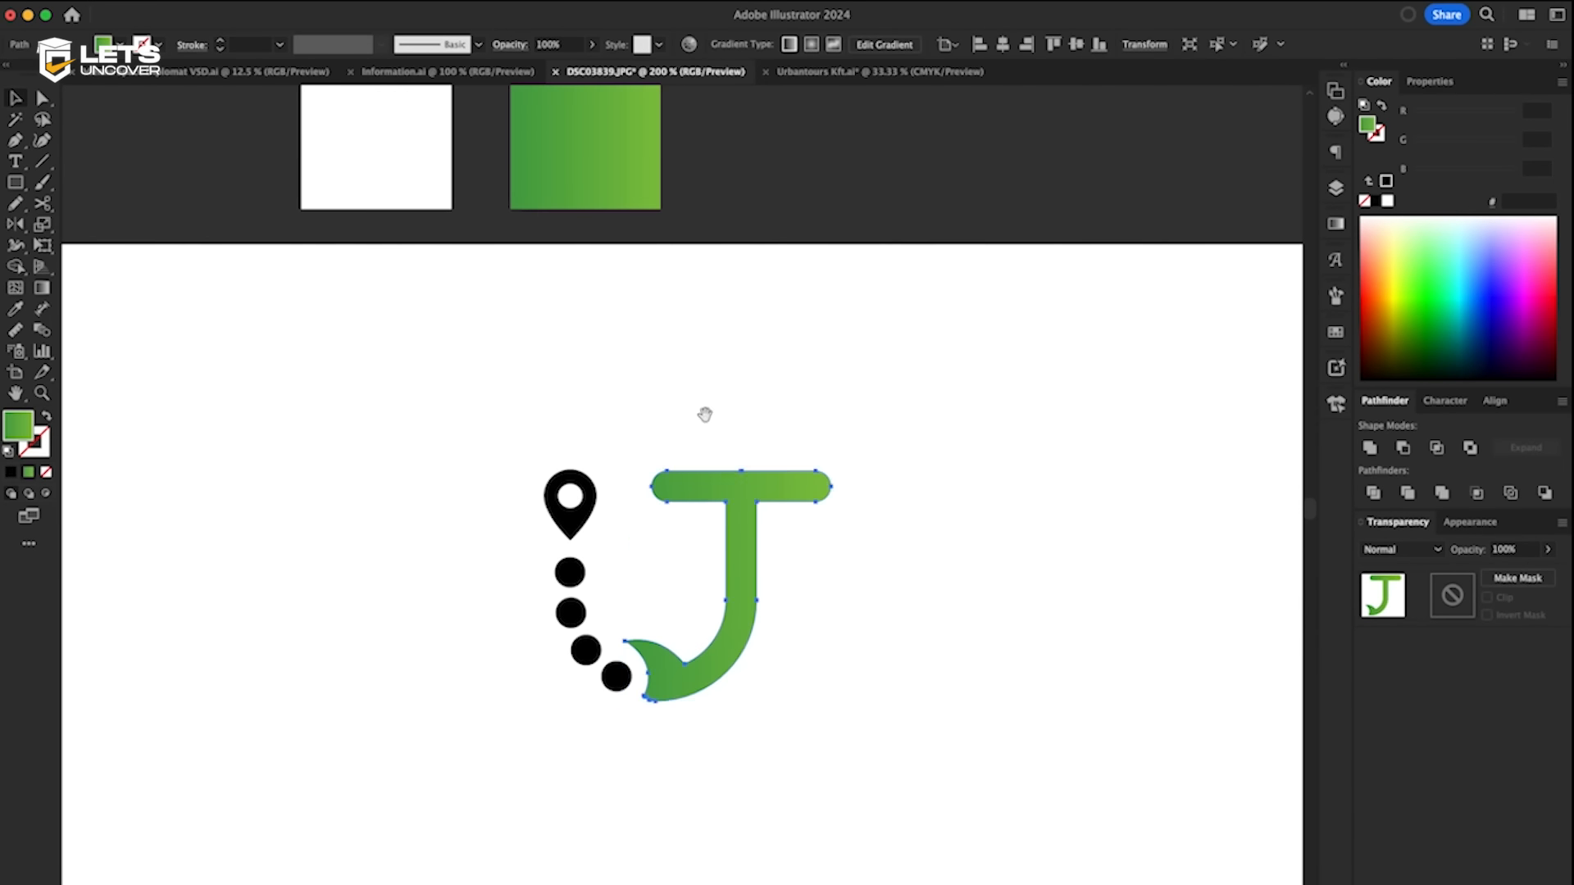
- Redirect the green shape's gradient diagonally from the fin up to the crossbar
scroll(697, 443, "up", 2)
key("i")
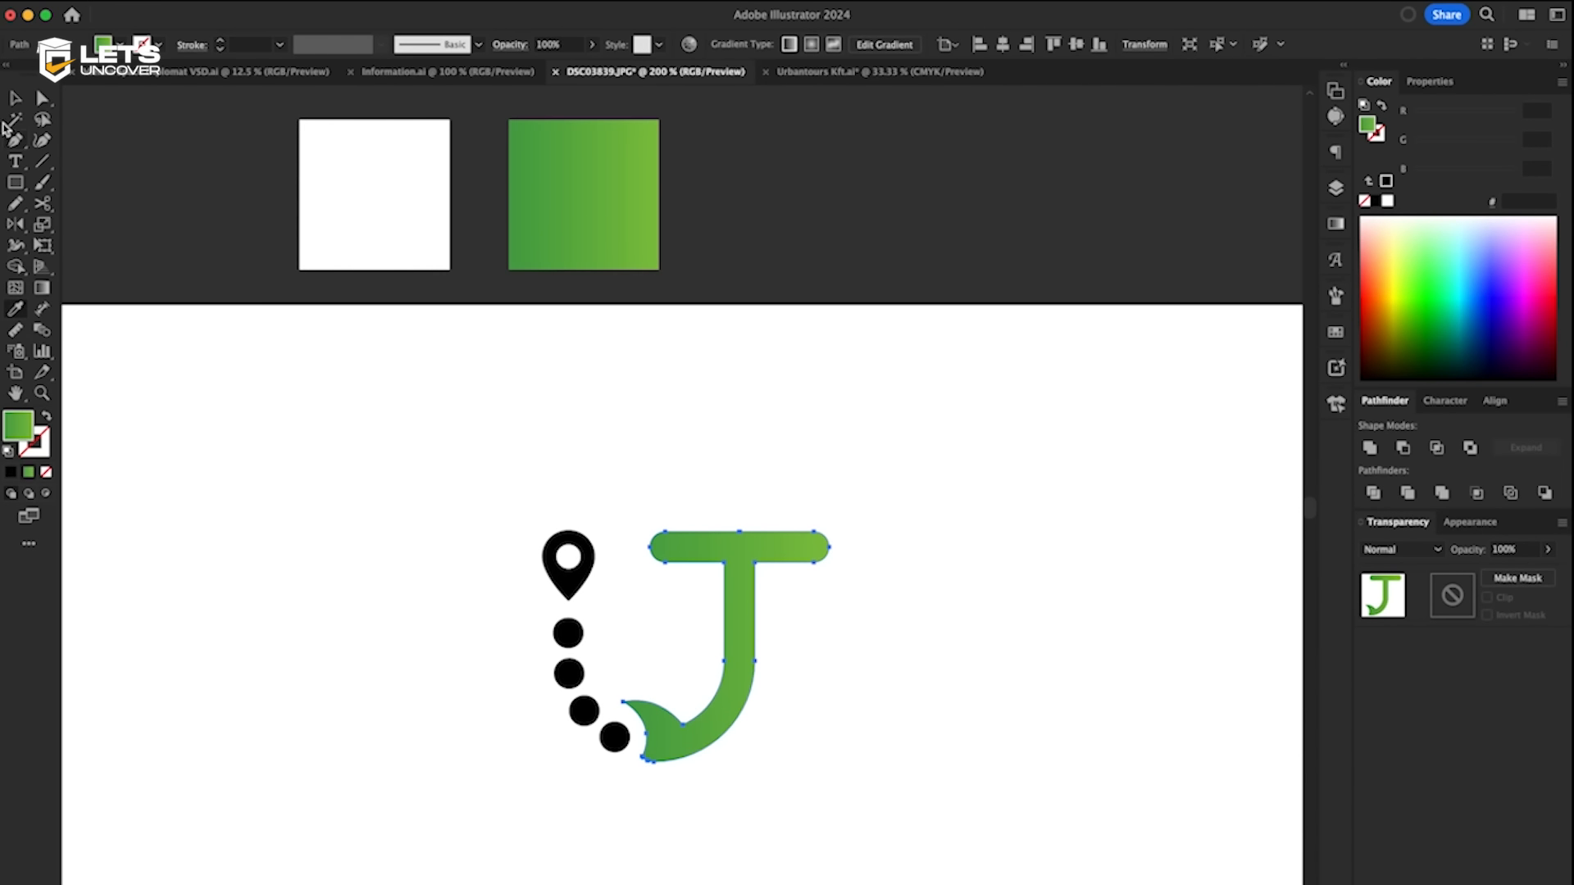
key("g")
left_click_drag(632, 721, 759, 513)
key("y")
left_click(427, 450)
key("super+minus")
key("super+minus")
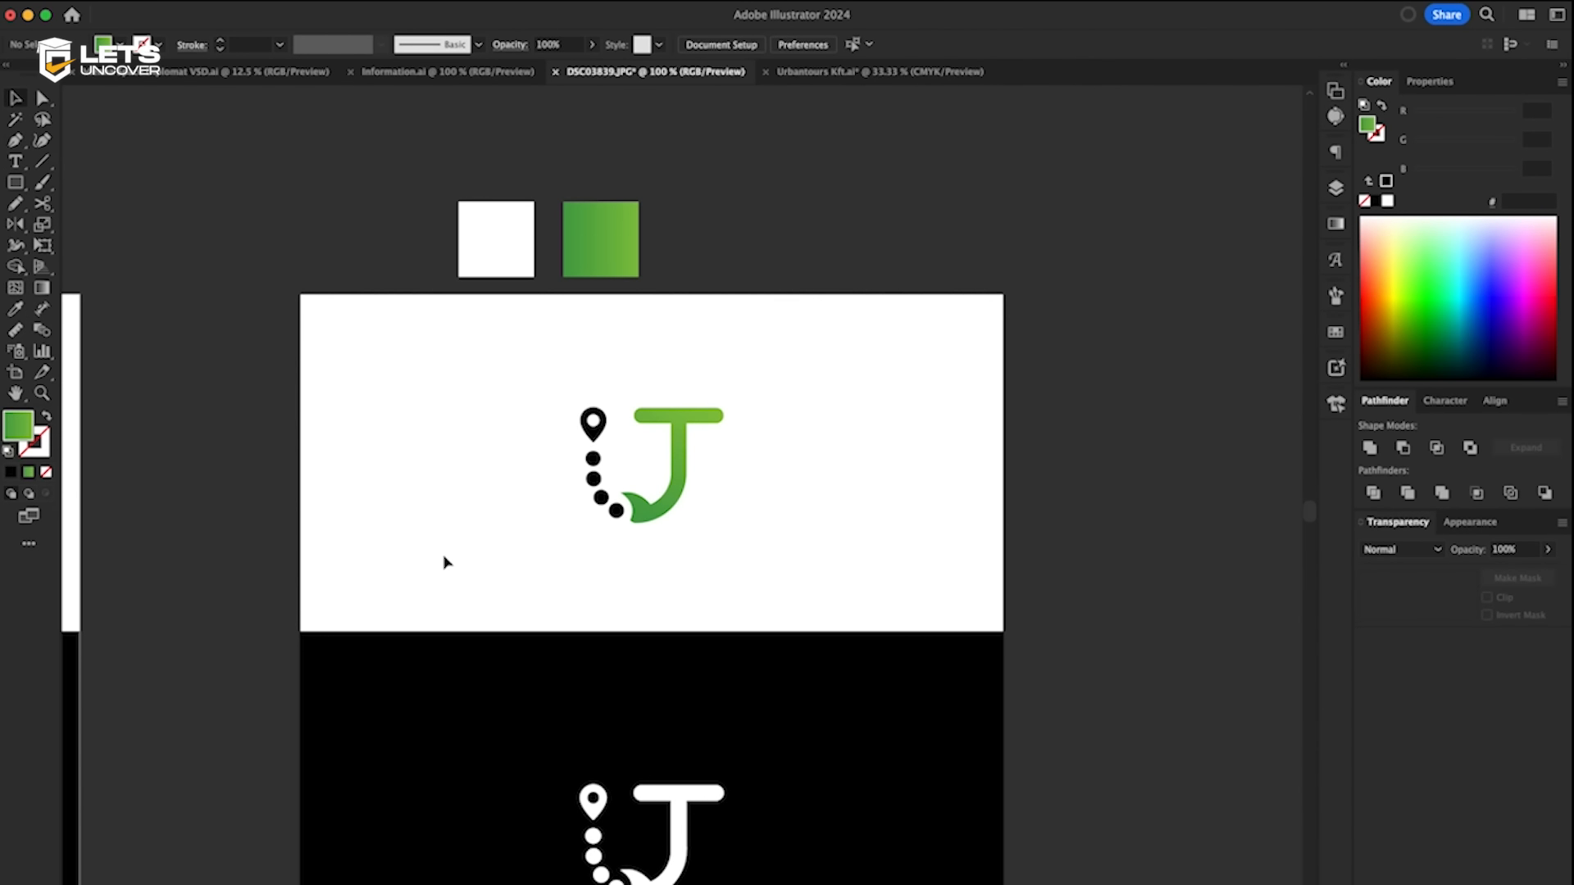
- Delete the white monogram from the black half of the second artboard, keeping the black rectangle
scroll(444, 563, "down", 2)
scroll(444, 563, "left", 1)
left_click(840, 836)
key("Delete")
key("super+z")
left_click_drag(552, 524, 830, 804)
left_click(867, 800, "shift")
key("Delete")
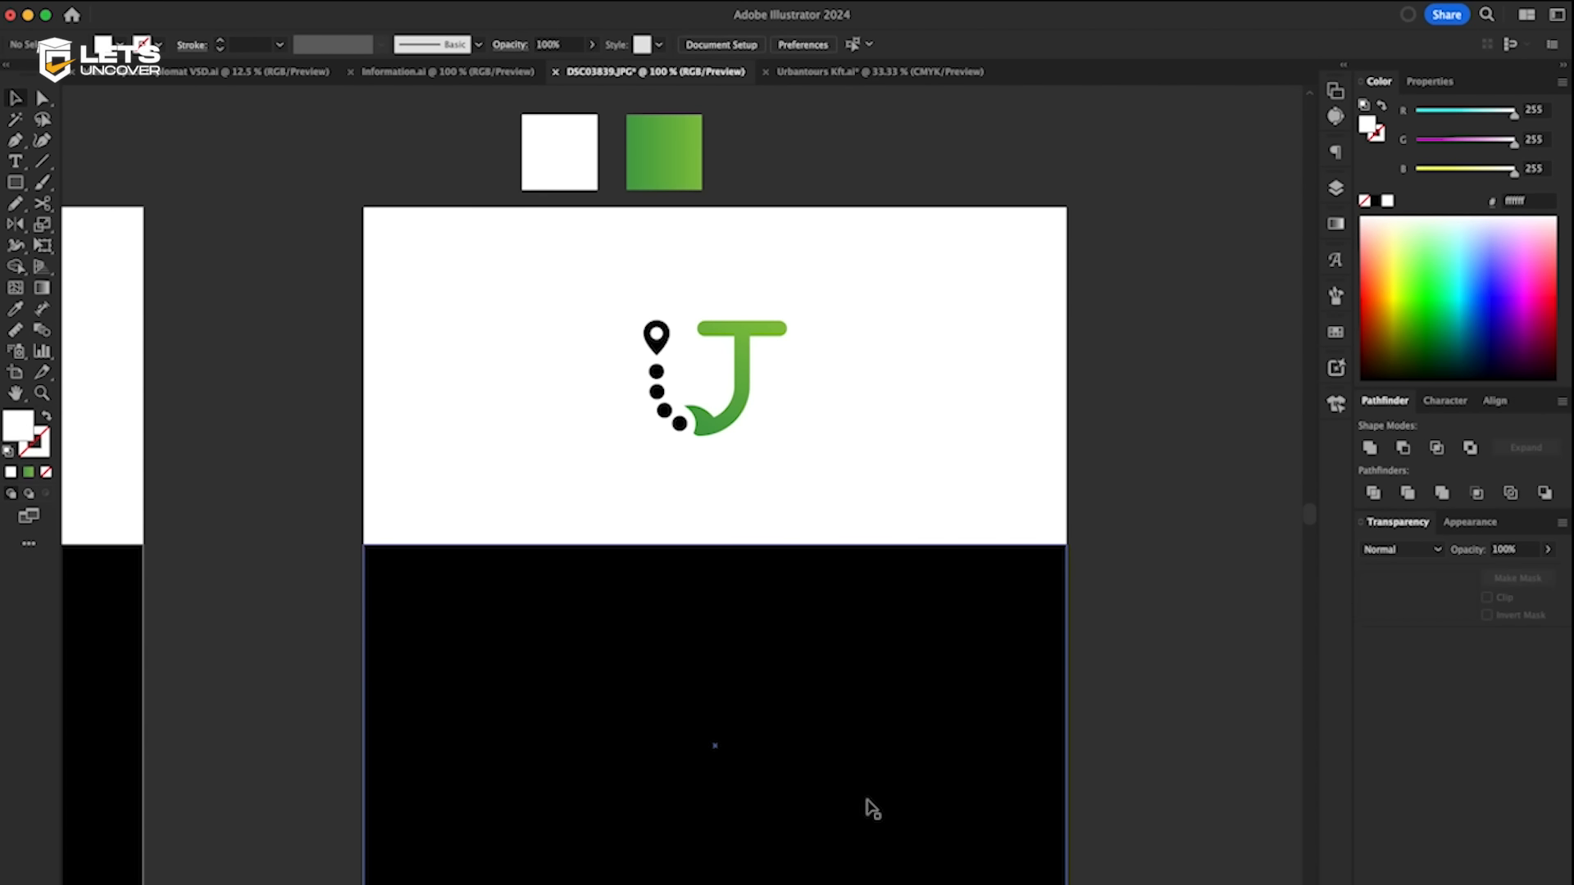
- Duplicate the two-tone monogram down onto the black half and fill the copy's map pin and dots white
left_click_drag(558, 320, 740, 826)
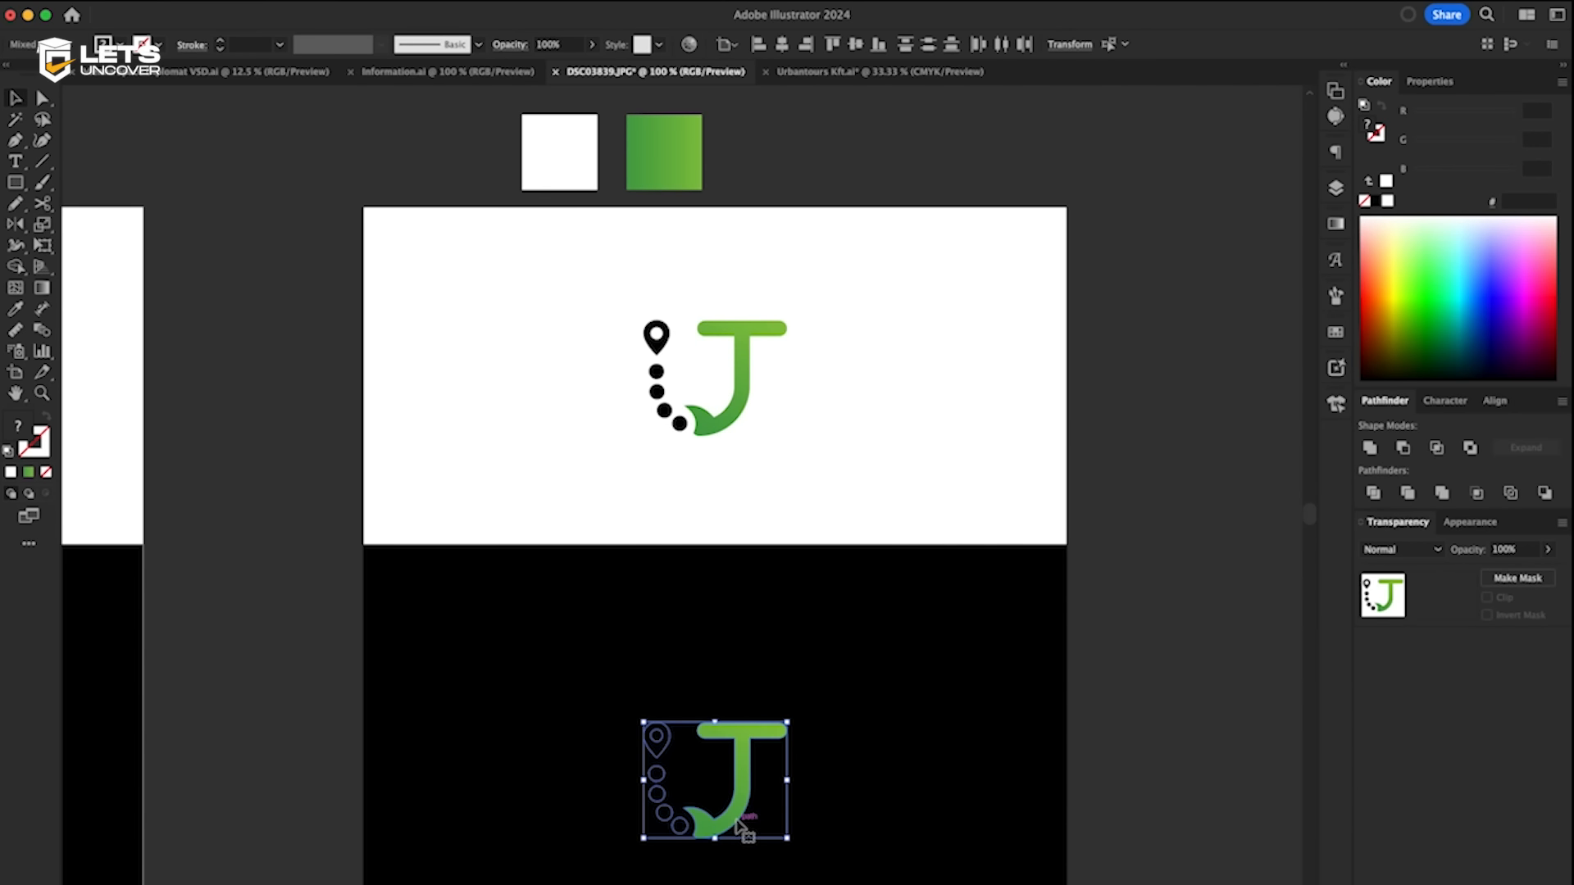
scroll(741, 825, "up", 1, "alt")
left_click_drag(740, 828, 715, 773)
left_click_drag(492, 342, 649, 795)
left_click(772, 820, "shift")
left_click(1387, 202)
left_click(902, 182)
- Delete both monograms and the black rectangle from the rightmost artboard
scroll(900, 182, "down", 1, "alt")
left_click_drag(900, 182, 790, 465)
scroll(807, 390, "down", 1, "alt")
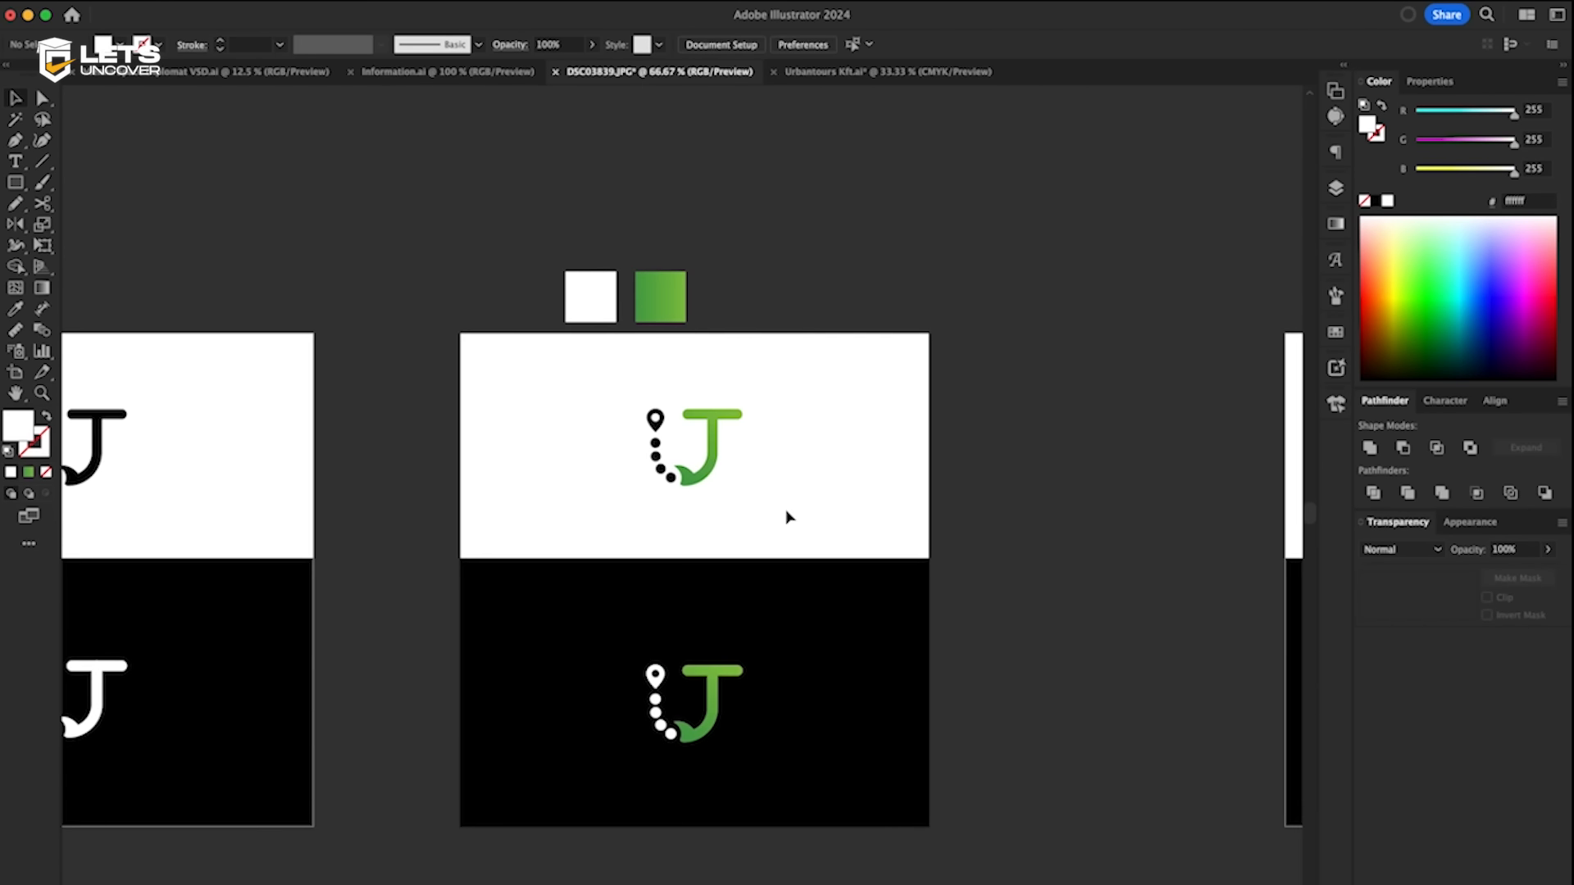
scroll(783, 521, "up", 1, "alt")
left_click_drag(777, 527, 727, 498)
scroll(689, 541, "down", 1, "alt")
scroll(738, 541, "down", 1, "alt")
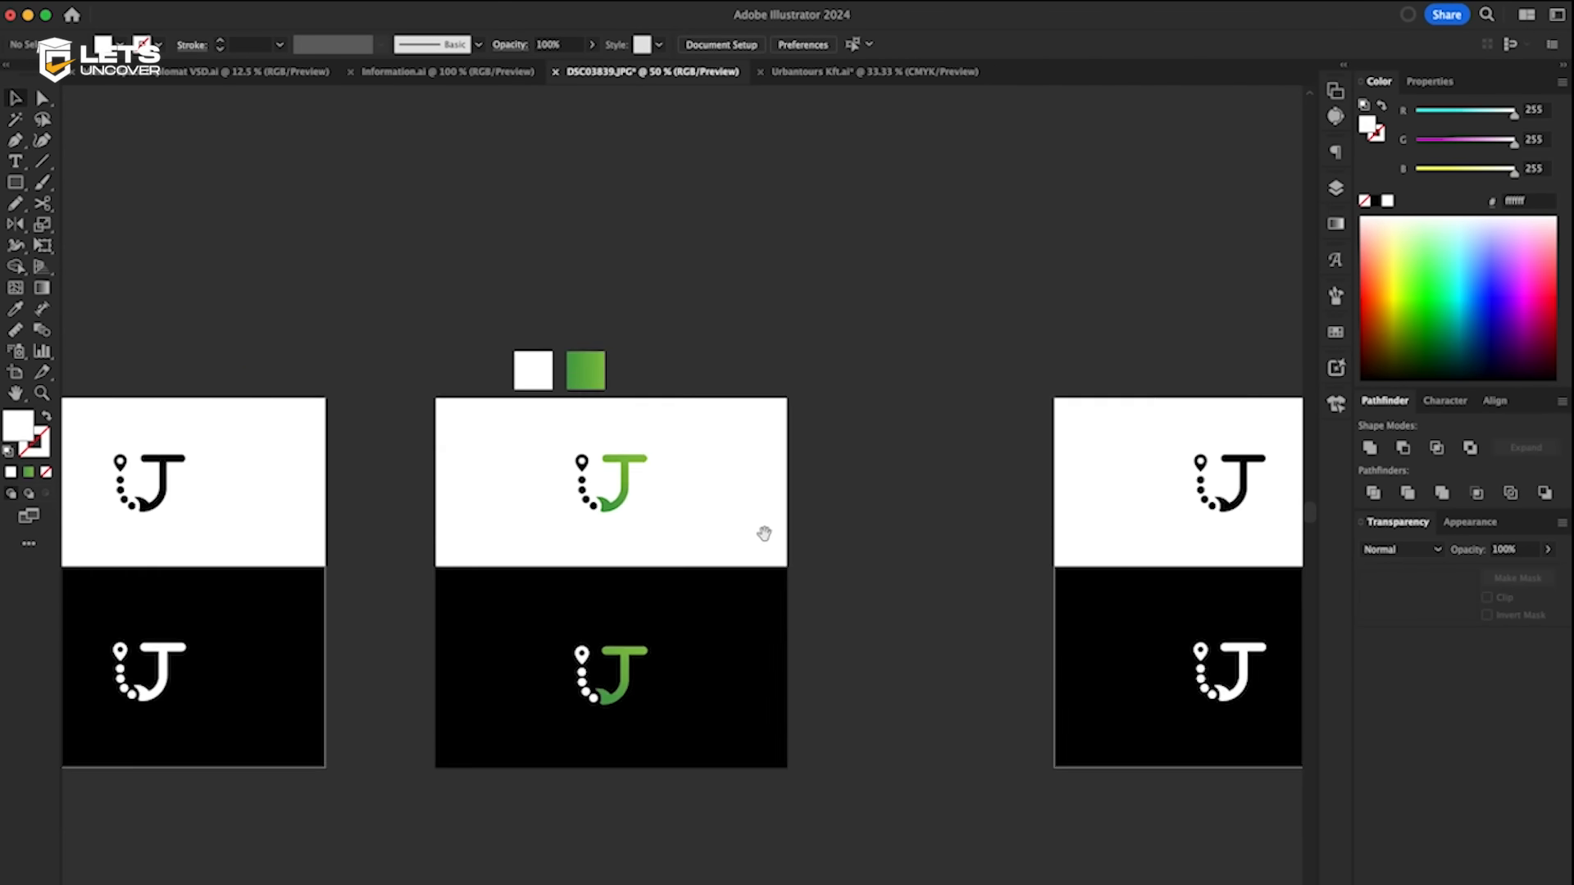
scroll(764, 534, "right", 5)
left_click_drag(796, 699, 851, 740)
key("Delete")
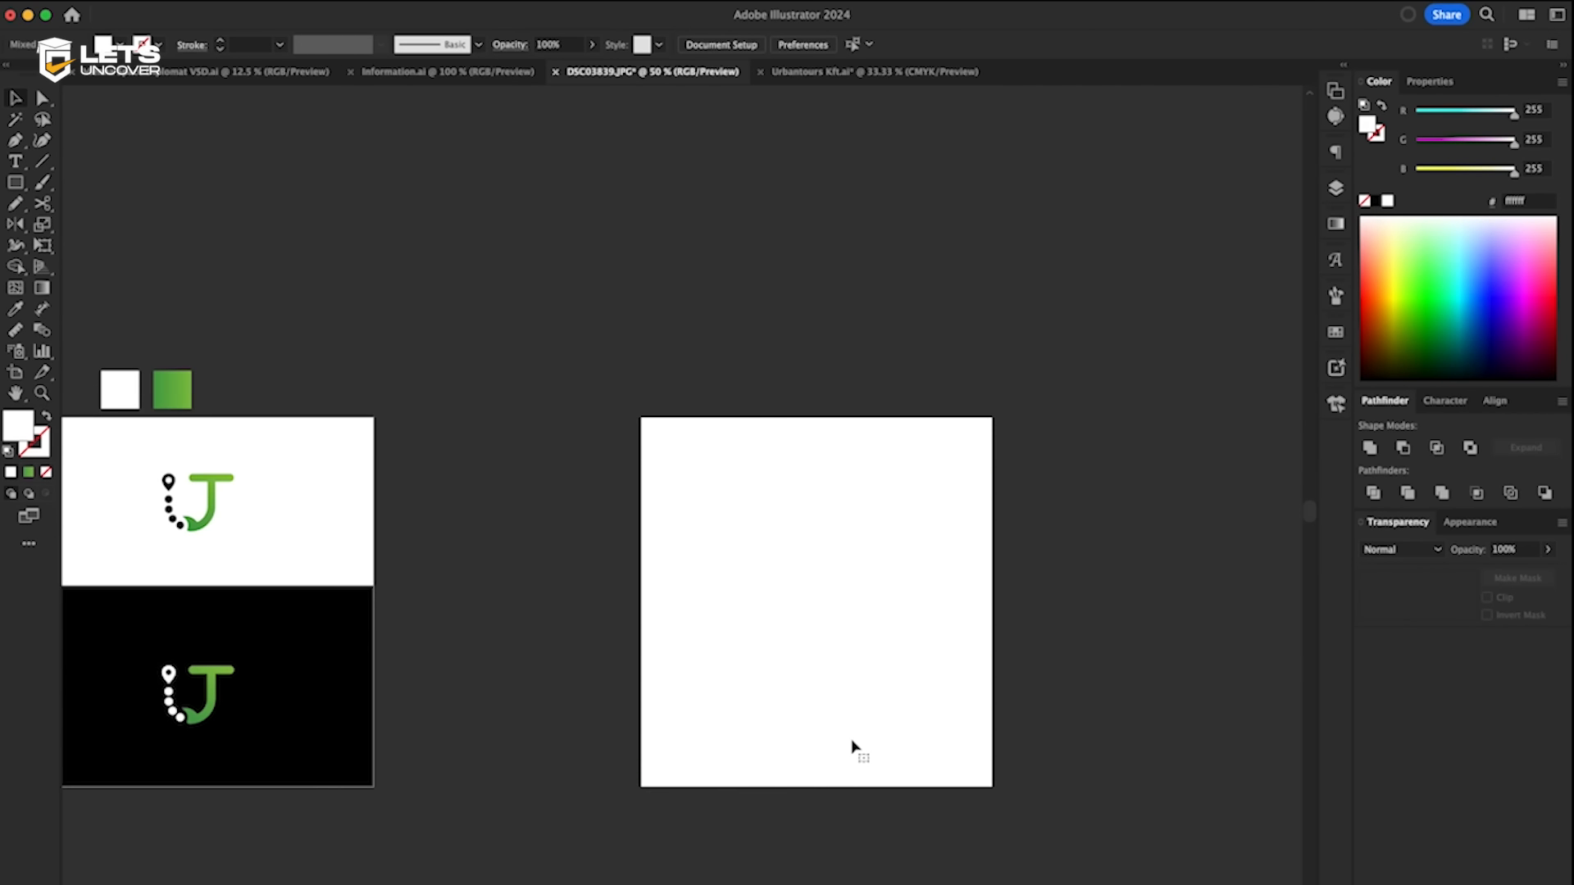
- Copy the black-and-green monogram from the white half onto the upper part of the emptied artboard
scroll(581, 619, "left", 3)
scroll(581, 619, "up", 2)
left_click_drag(164, 479, 878, 569)
key("super+1")
scroll(751, 579, "up", 1)
left_click_drag(676, 601, 765, 598)
key("super+z")
scroll(759, 598, "down", 2)
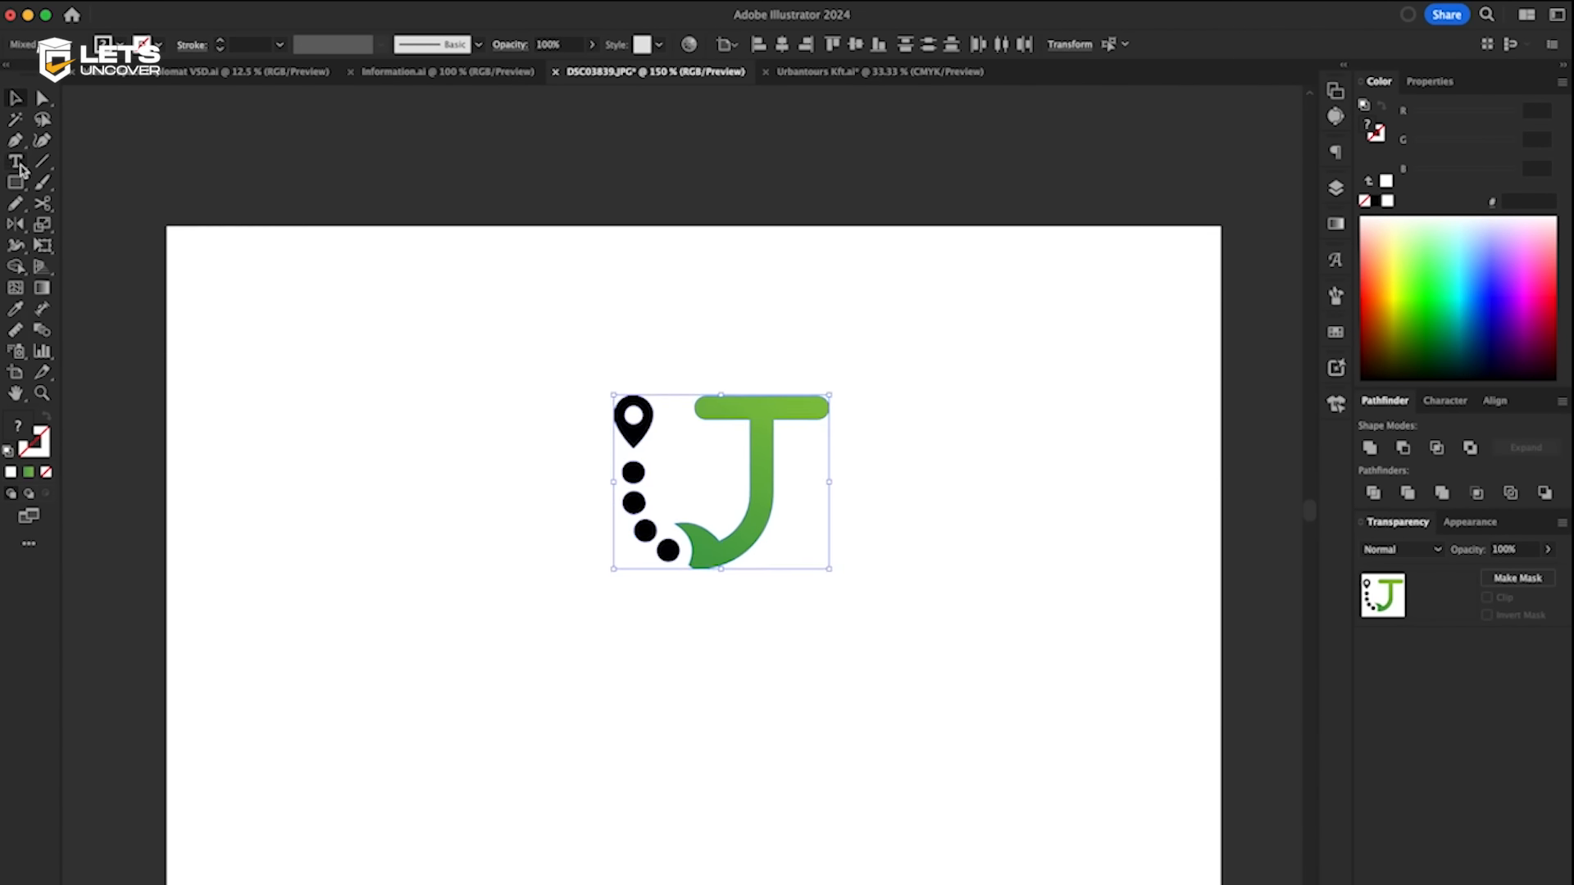
- Add the text "UrbanTours" below the monogram and enlarge it under the mark
left_click(16, 162)
scroll(656, 611, "down", 1)
left_click(606, 645)
type("UrbanTours")
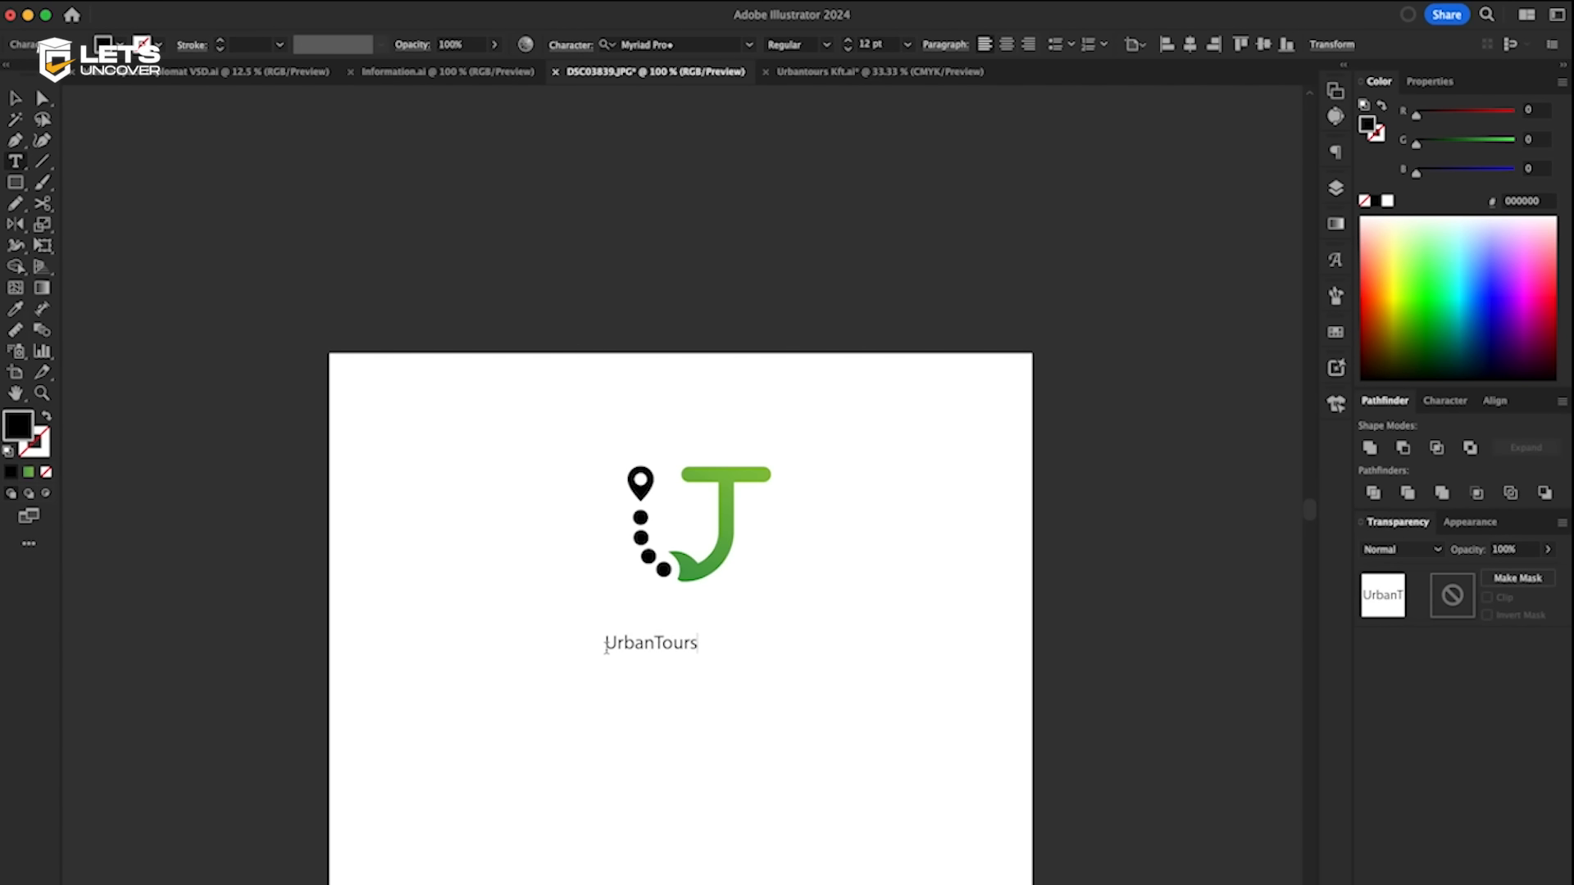
left_click(14, 101)
scroll(639, 721, "up", 1)
left_click_drag(727, 615, 967, 674)
left_click_drag(763, 616, 812, 605)
- Switch to the Urbantours Kft.ai document and examine the logo's handlebar-topped mark and two-tone wordmark
left_click(878, 72)
scroll(853, 513, "up", 5)
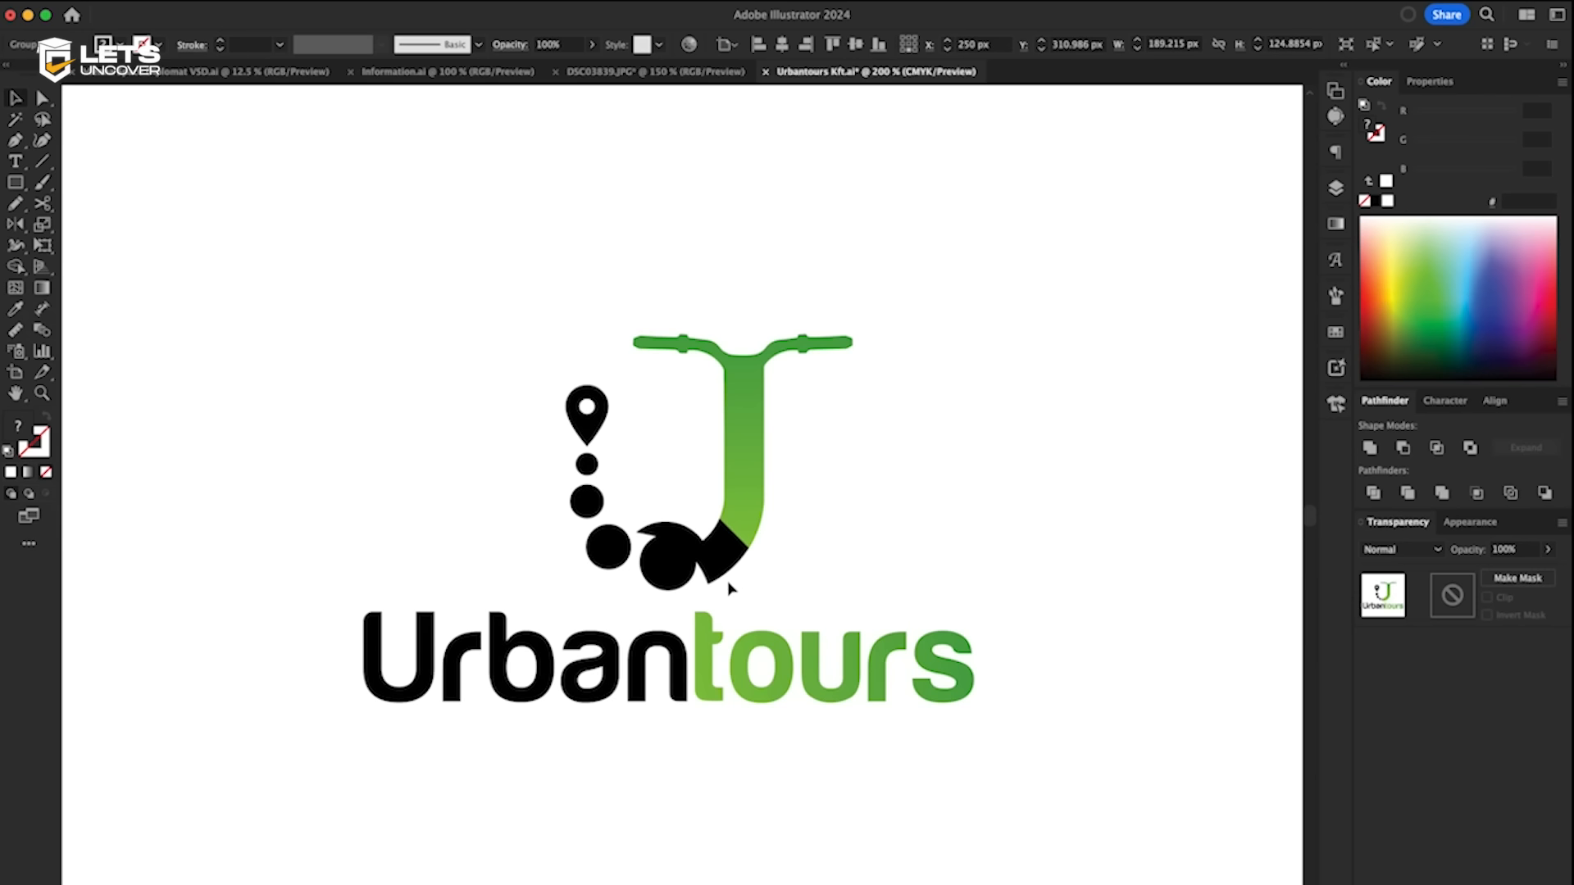
scroll(847, 654, "down", 2)
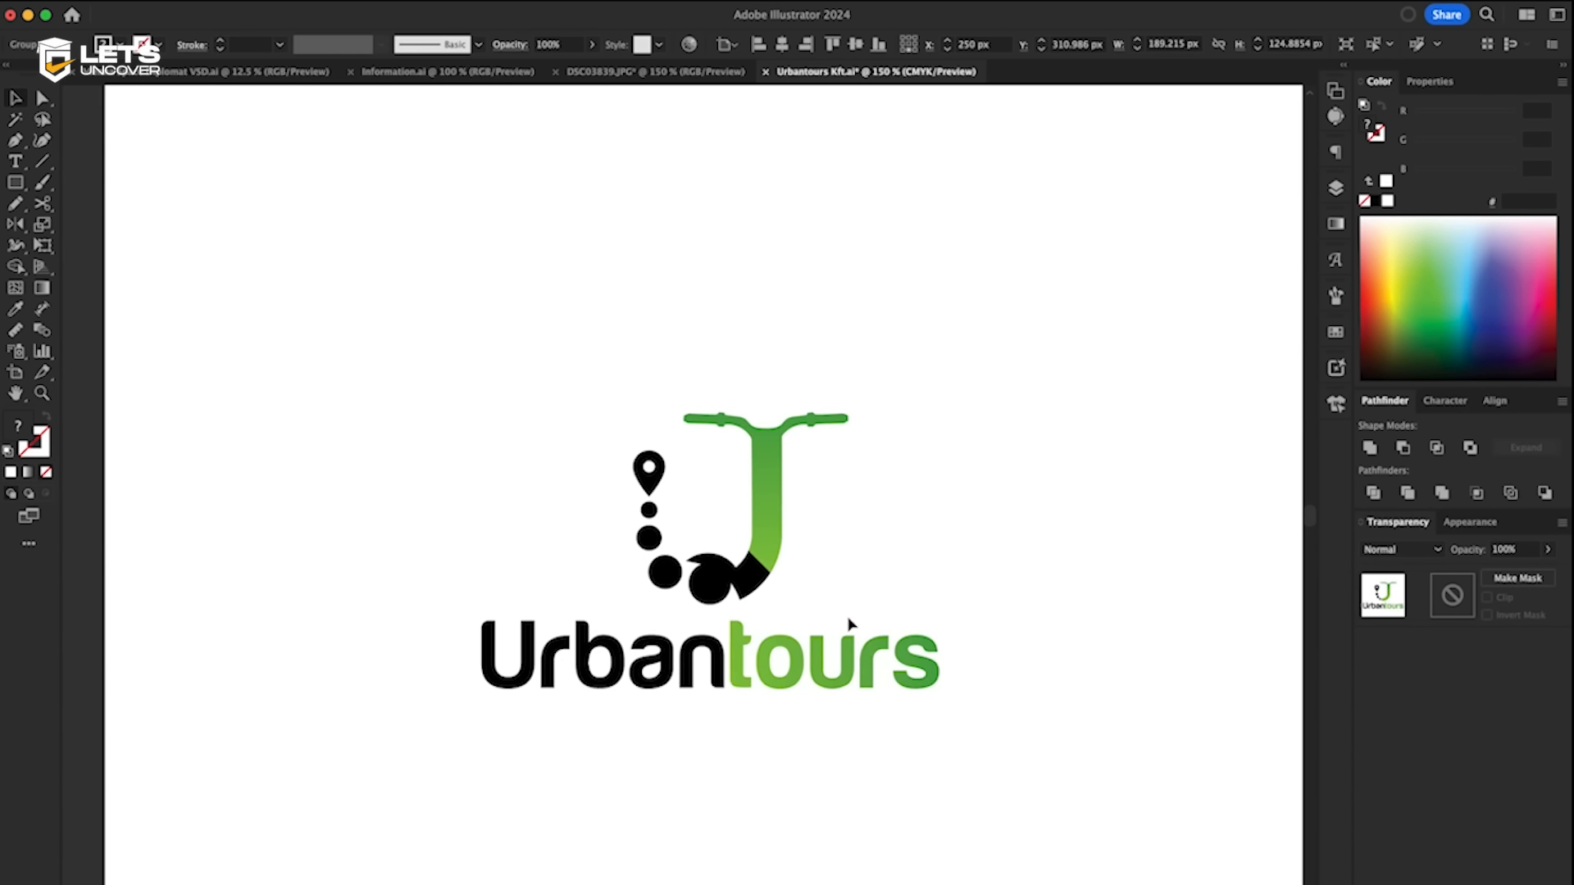
scroll(829, 601, "up", 2)
scroll(829, 601, "up", 2)
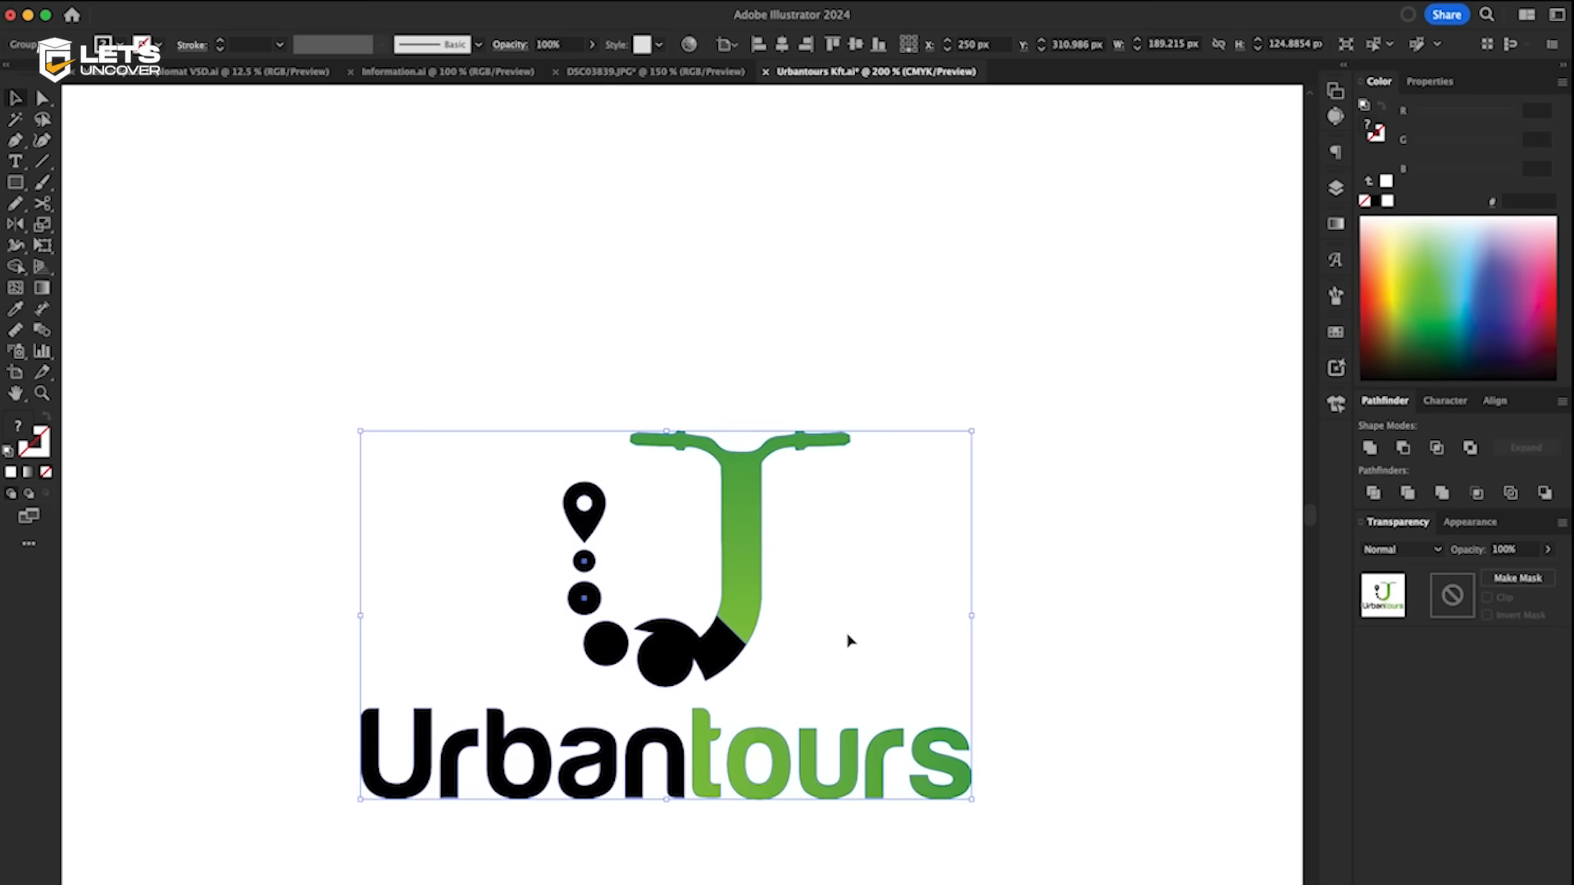
left_click(815, 588)
scroll(814, 578, "down", 1)
scroll(814, 571, "down", 2)
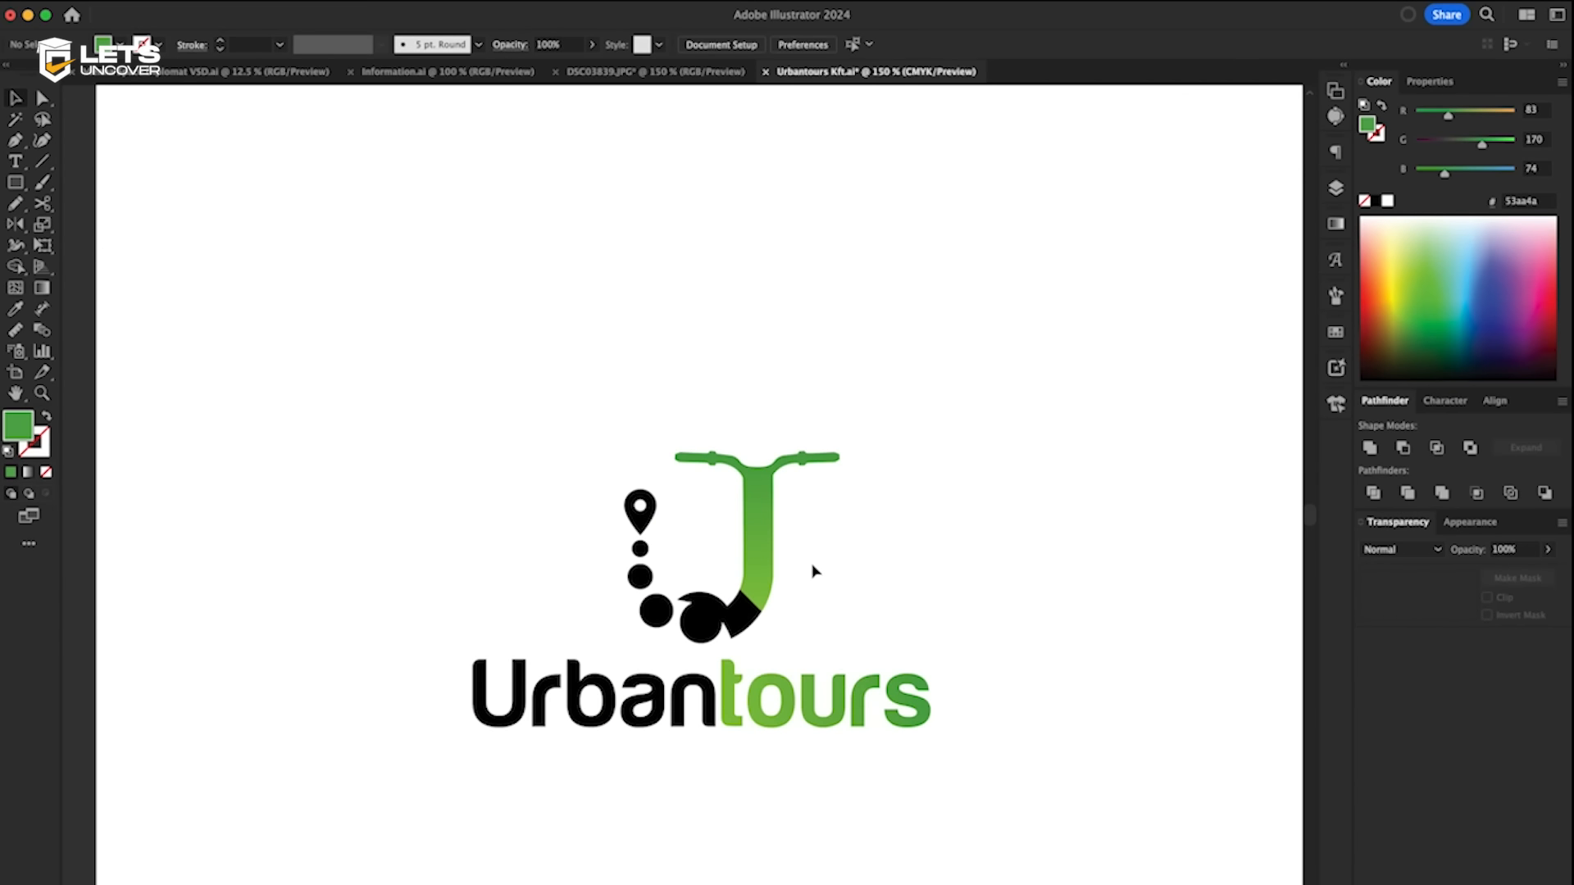